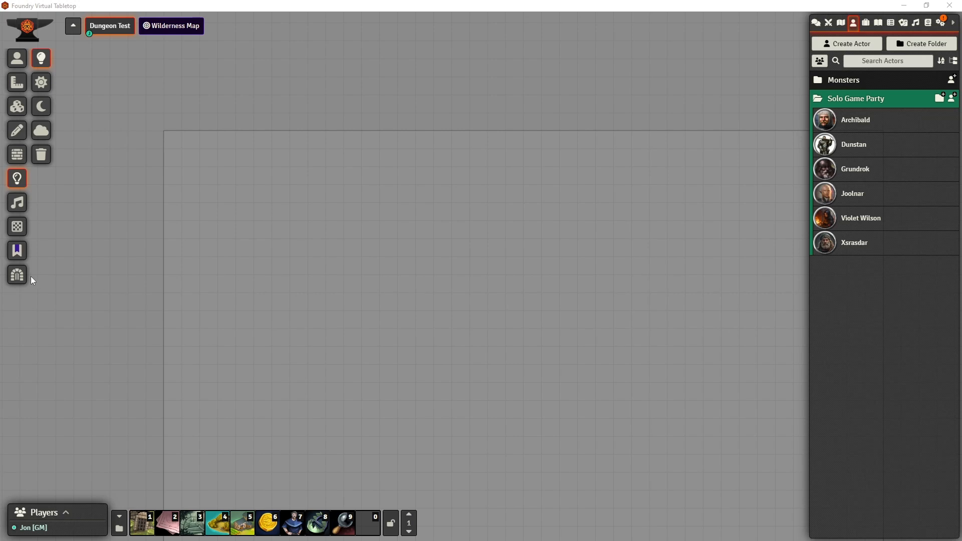
- Open the dungeon drawing settings and examine the map configuration options and the list of module themes
left_click(17, 275)
left_click(42, 160)
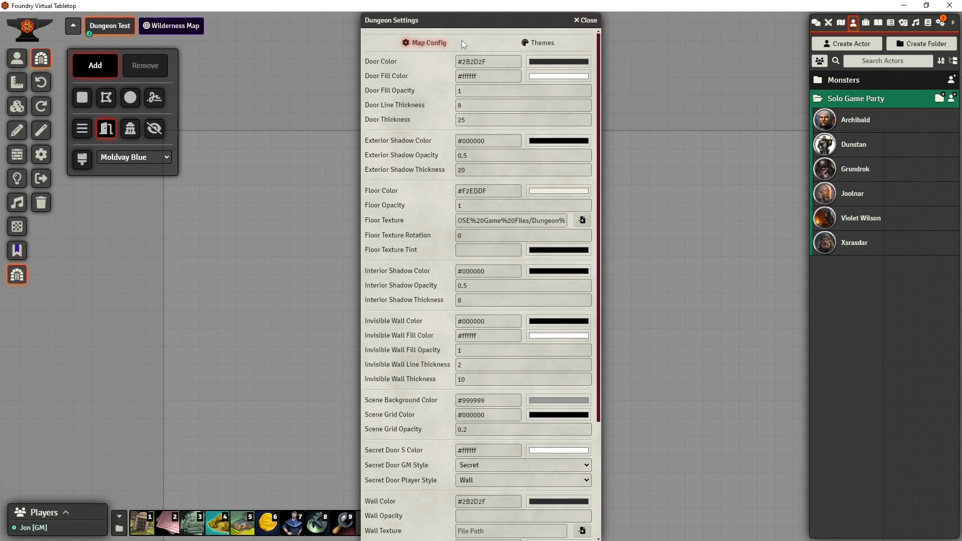
left_click(540, 43)
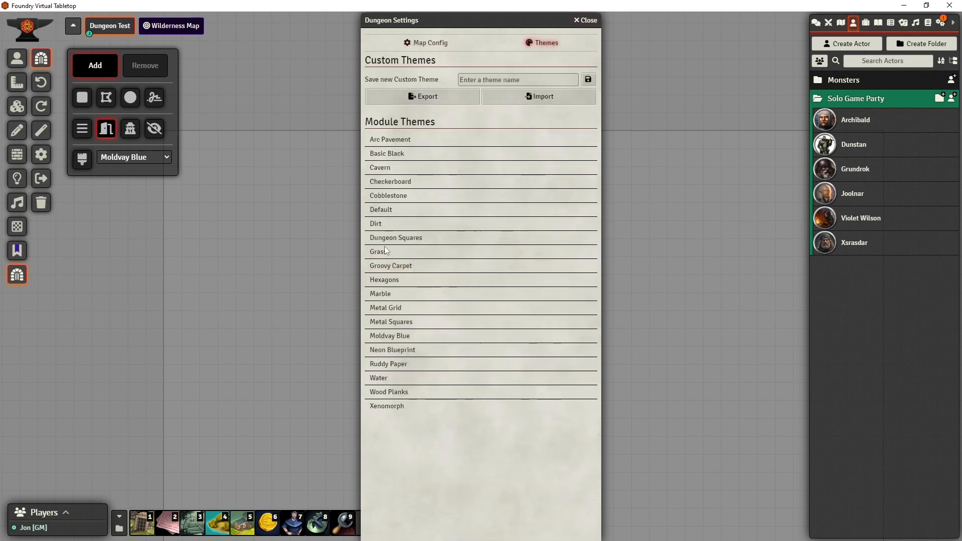
left_click(586, 20)
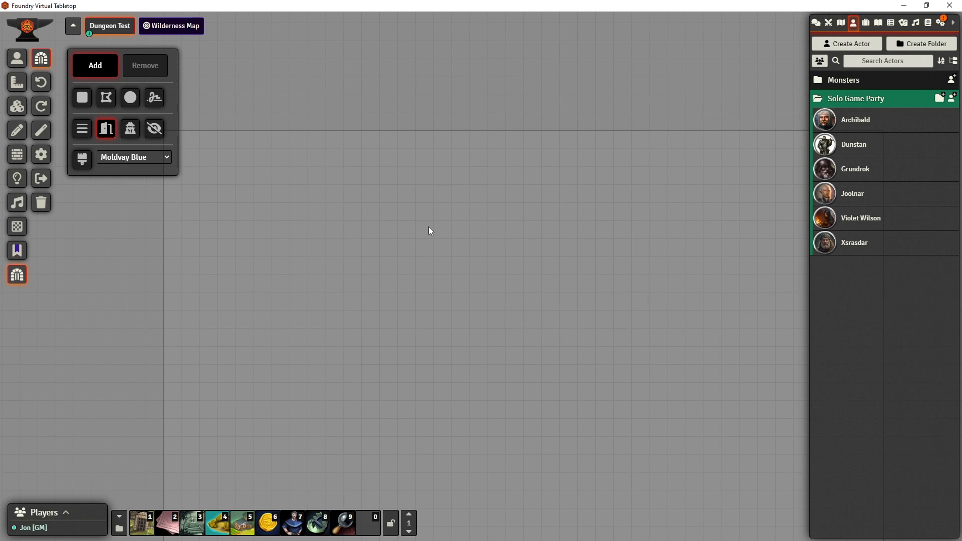
left_click(41, 153)
left_click(536, 44)
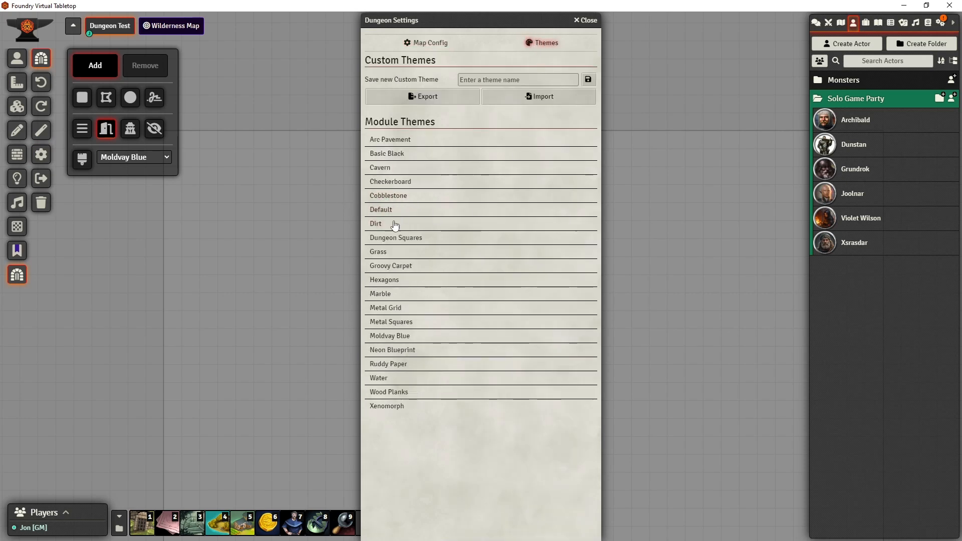
left_click(585, 21)
- Draw a rectangular corridor 2 by 4 squares and a room 6 by 4 squares overlapping its south end
left_click(82, 97)
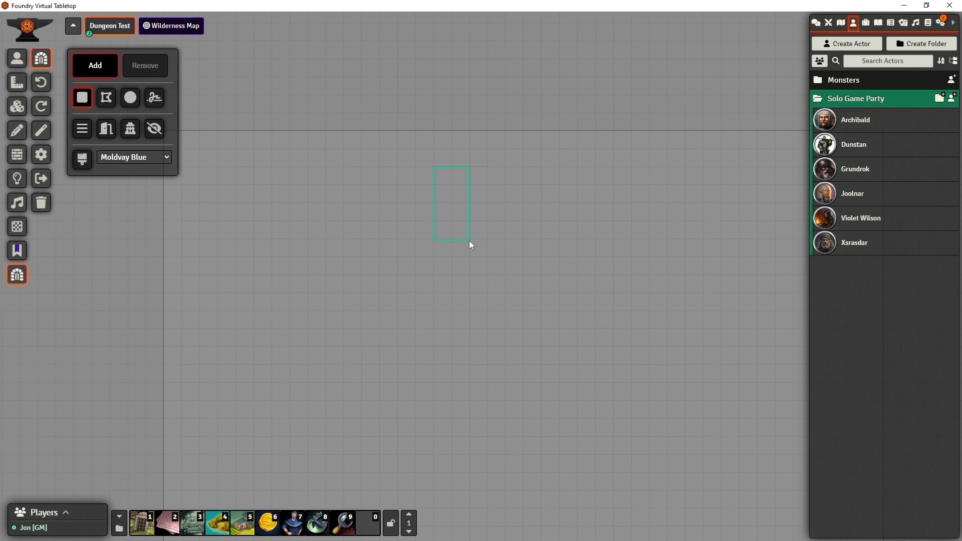
left_click_drag(470, 240, 469, 240)
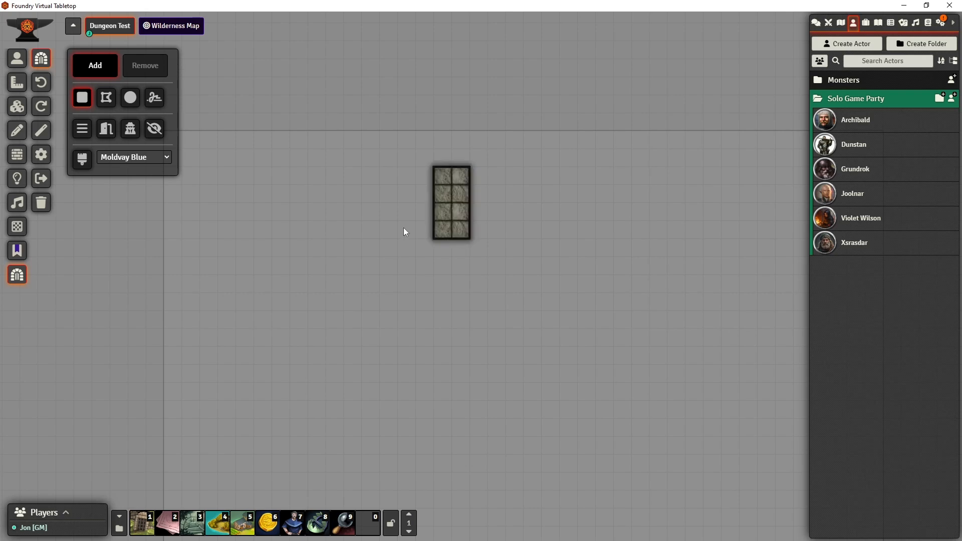
left_click_drag(398, 221, 506, 293)
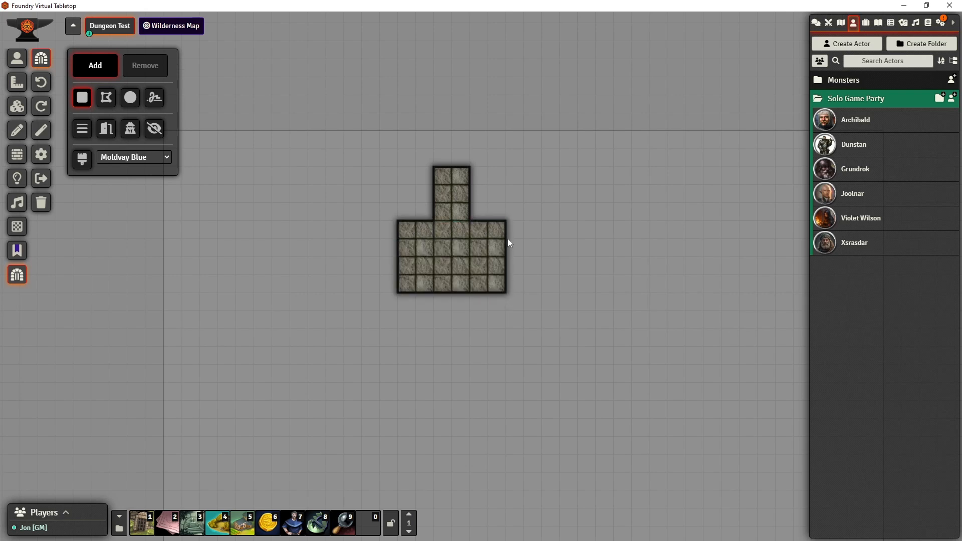
- Add 2-square-wide corridors east (7 long), west (6 long) and south (3 long) of the room, with doors at the east and south openings
left_click_drag(506, 239, 631, 277)
left_click_drag(396, 273, 291, 237)
left_click_drag(434, 294, 470, 347)
left_click(102, 130)
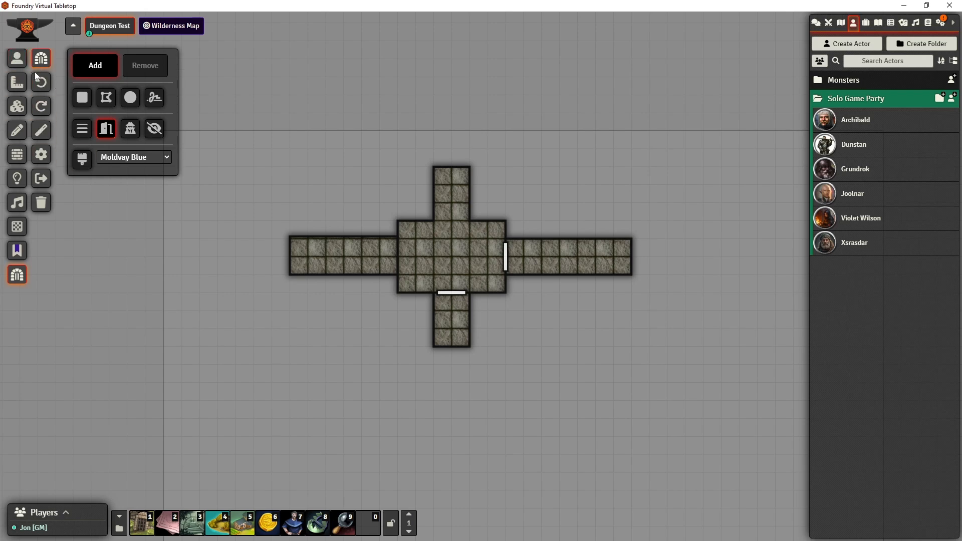
- Erase the west corridor with a rectangle and redraw it 5 squares long and about 2 squares wide
left_click(142, 69)
left_click(83, 101)
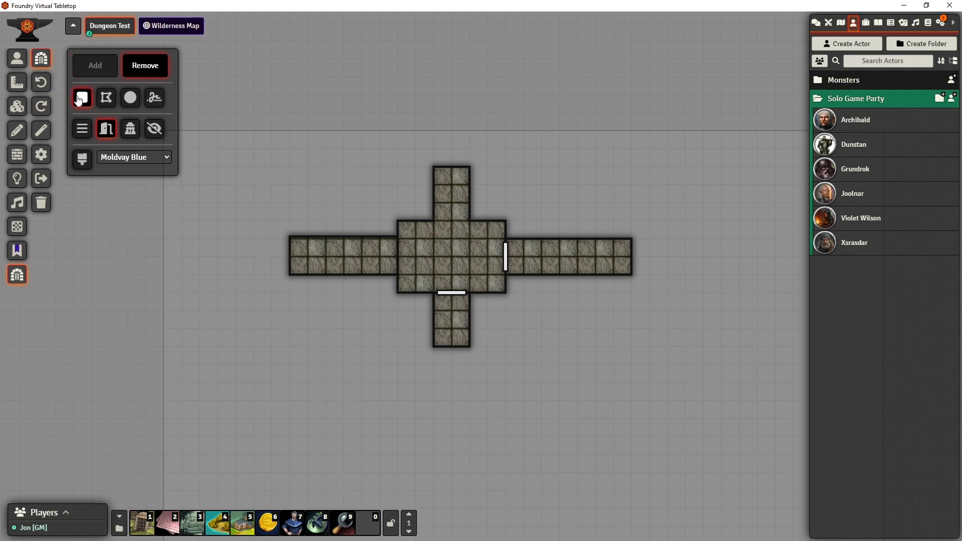
left_click_drag(254, 203, 398, 295)
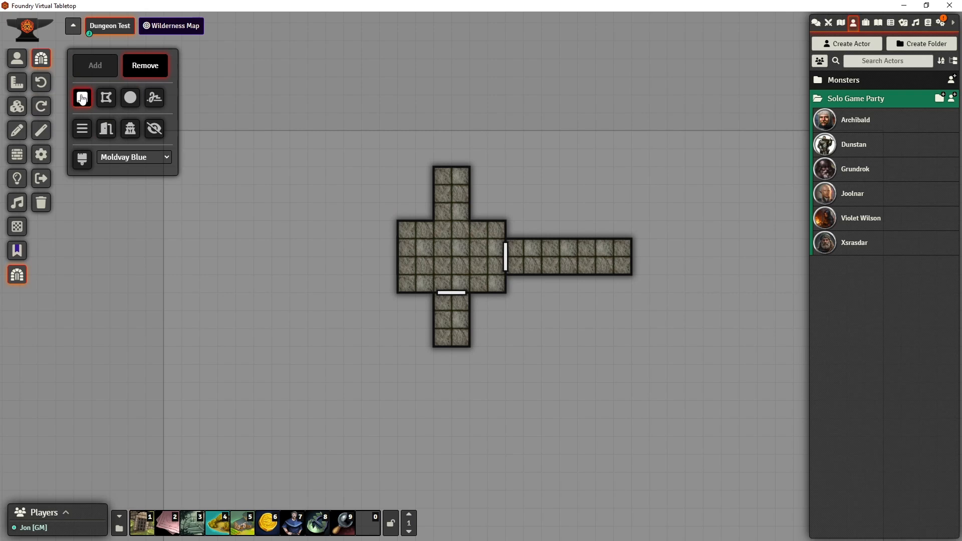
left_click(100, 67)
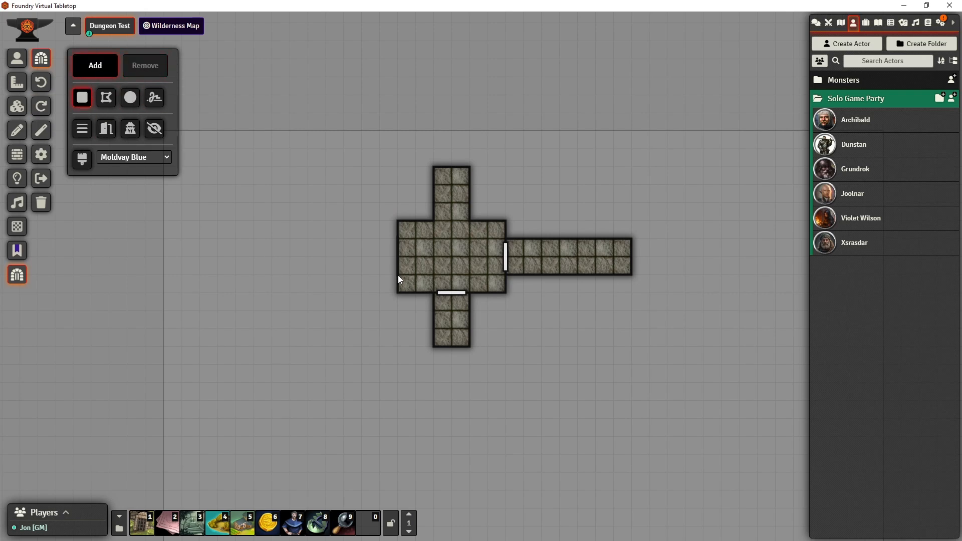
left_click_drag(398, 274, 309, 237)
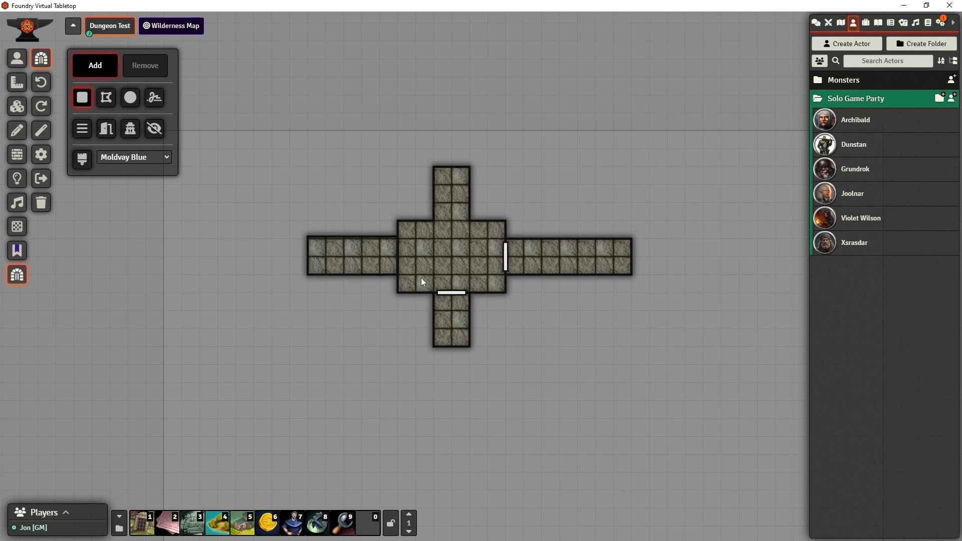
- Trim the excess strip off the west corridor's north edge and try to place a door at its opening
scroll(334, 191, "up", 3)
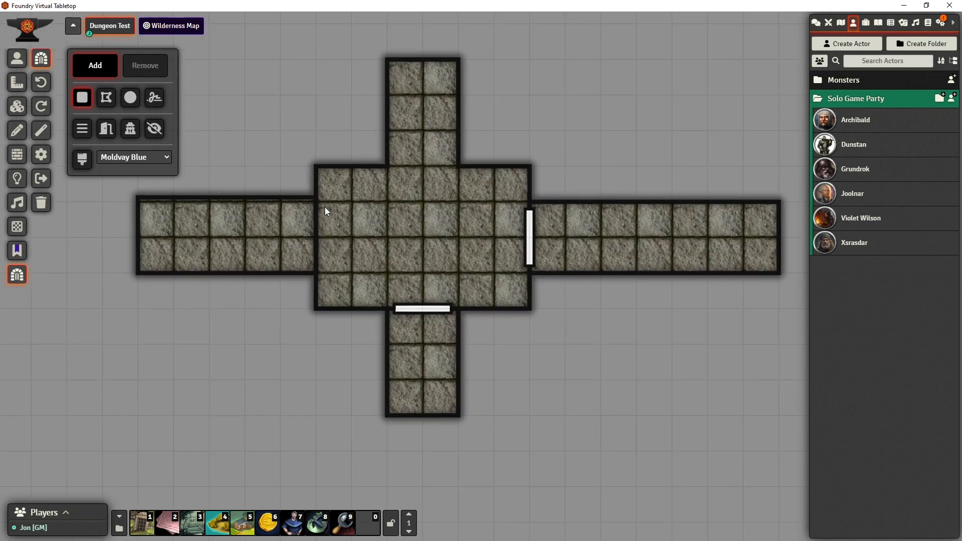
left_click(145, 65)
left_click_drag(134, 175, 241, 203)
left_click_drag(314, 198, 315, 197)
scroll(262, 245, "down", 1)
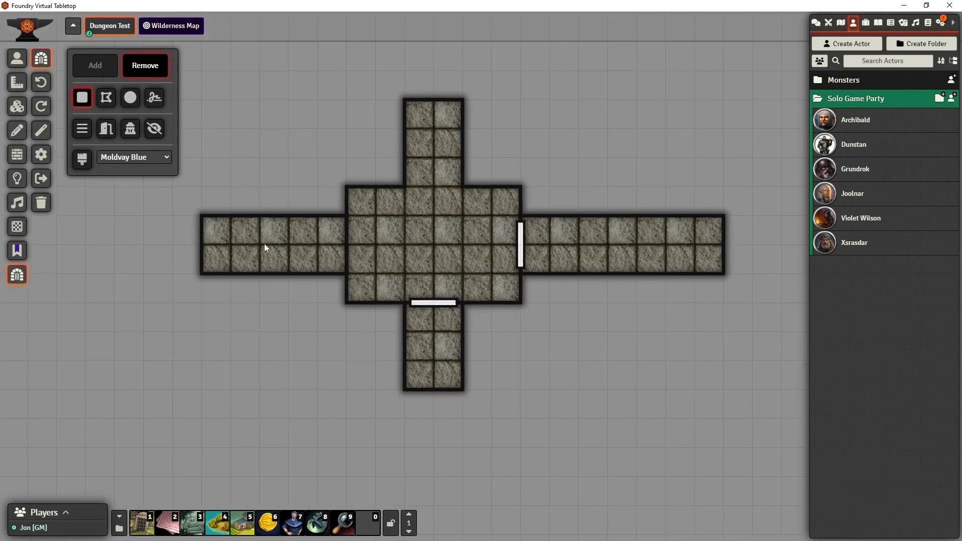
left_click(106, 129)
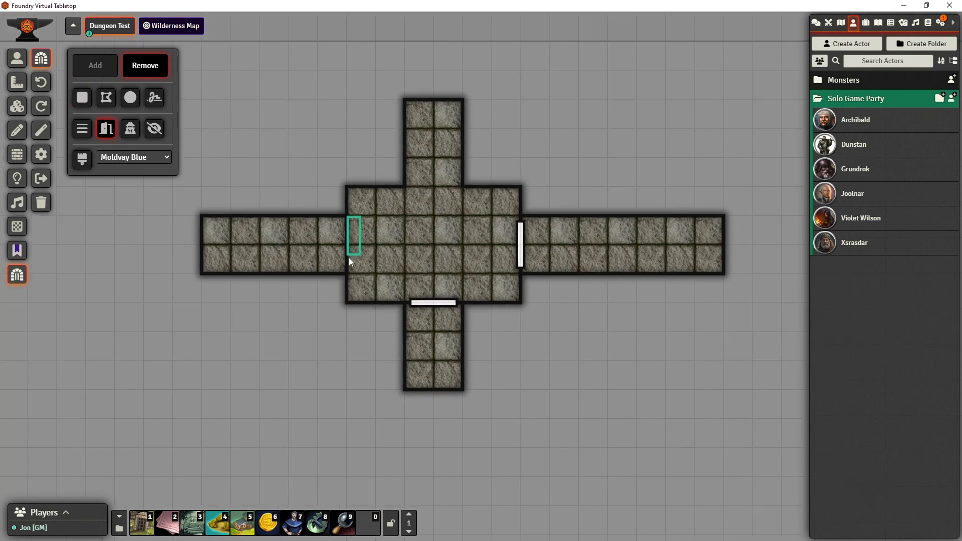
left_click_drag(347, 270, 343, 270)
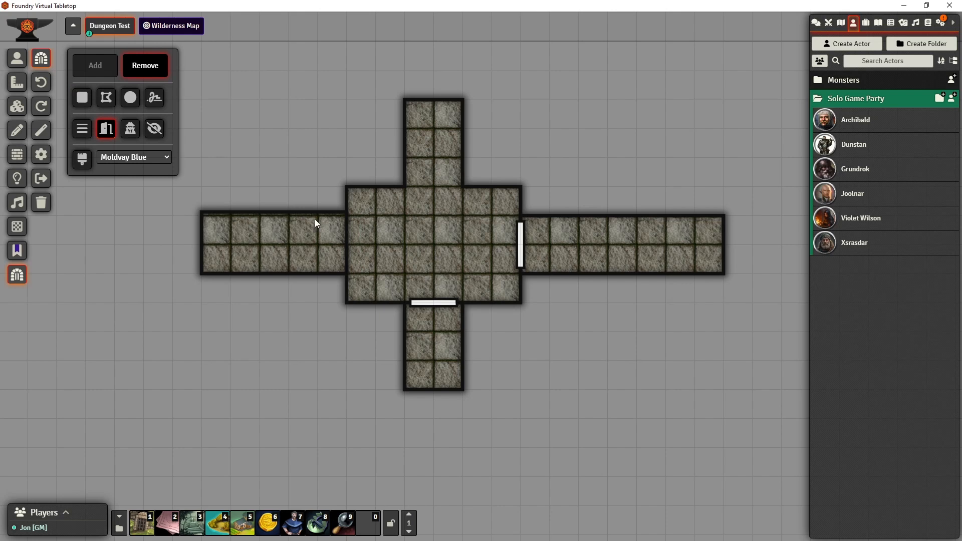
- Erase the excess strip along the west corridor's north edge so it aligns with the grid
left_click_drag(199, 188, 345, 216)
left_click(82, 98)
left_click_drag(195, 174, 347, 216)
- Add a 2-square-wide door where the west corridor meets the room
left_click(106, 98)
left_click(106, 128)
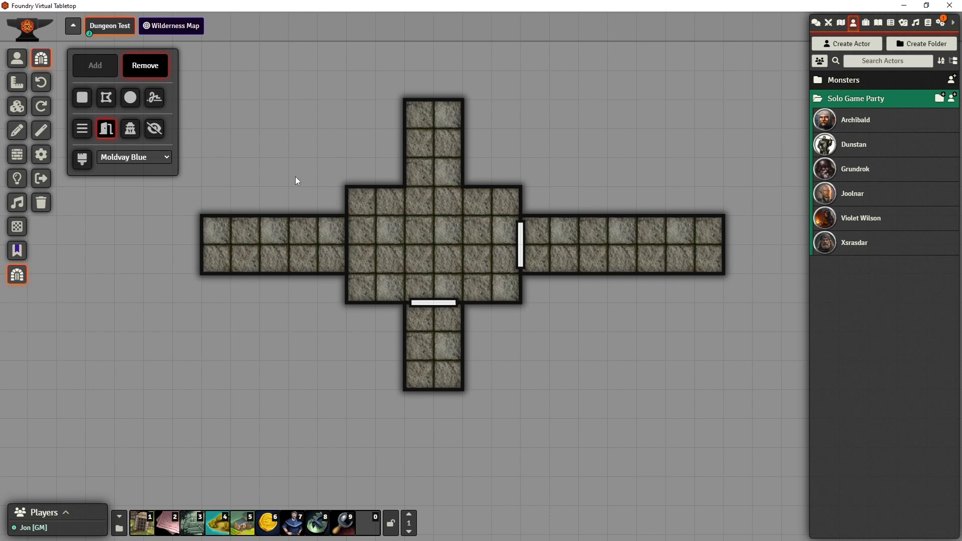
left_click(85, 66)
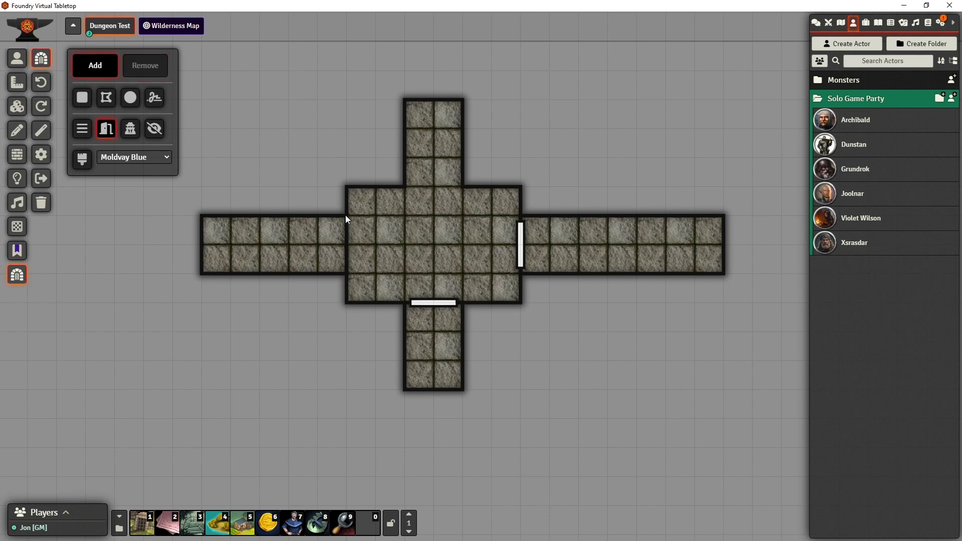
left_click_drag(347, 271, 346, 273)
- Place the Archibald token at the far end of the north corridor and check its vision settings
left_click_drag(825, 115, 425, 121)
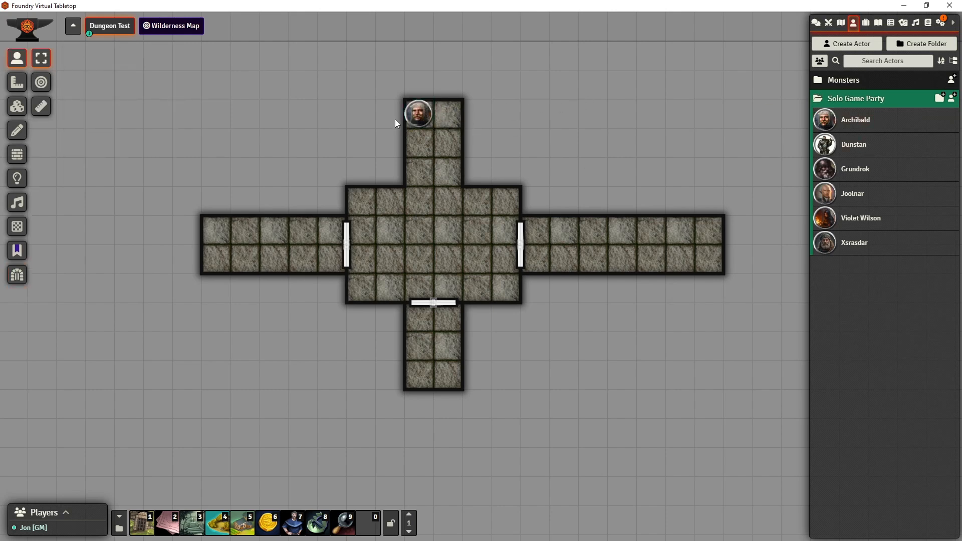
right_click(418, 115)
left_click(395, 137)
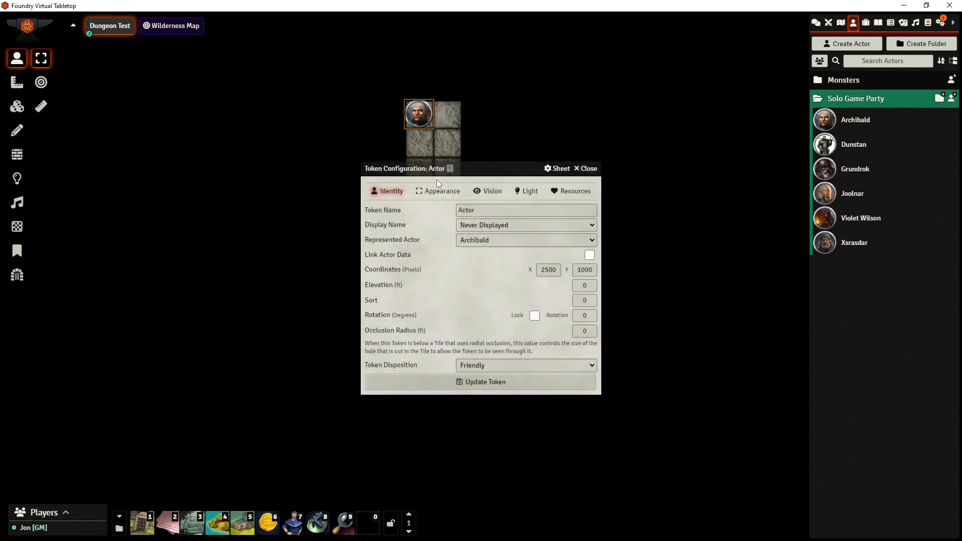
left_click(489, 192)
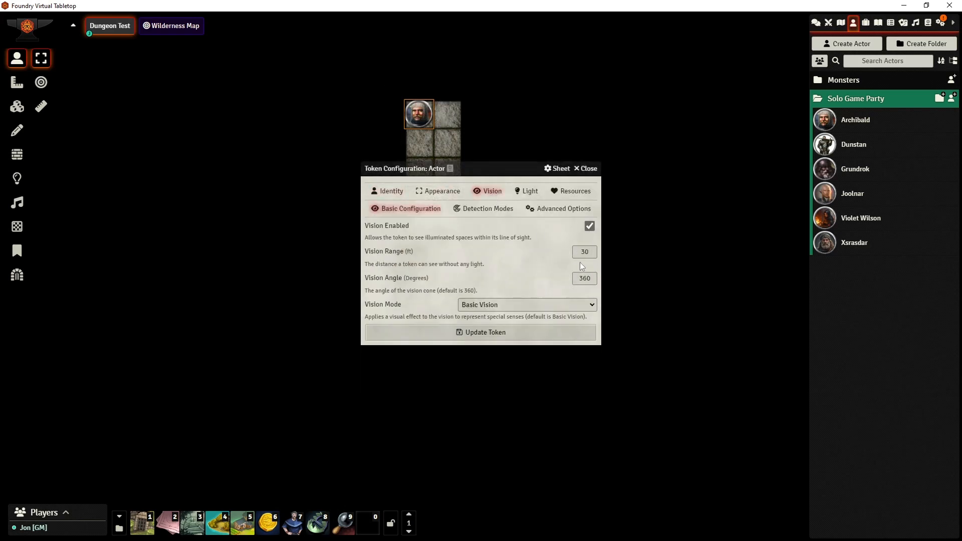
left_click(587, 168)
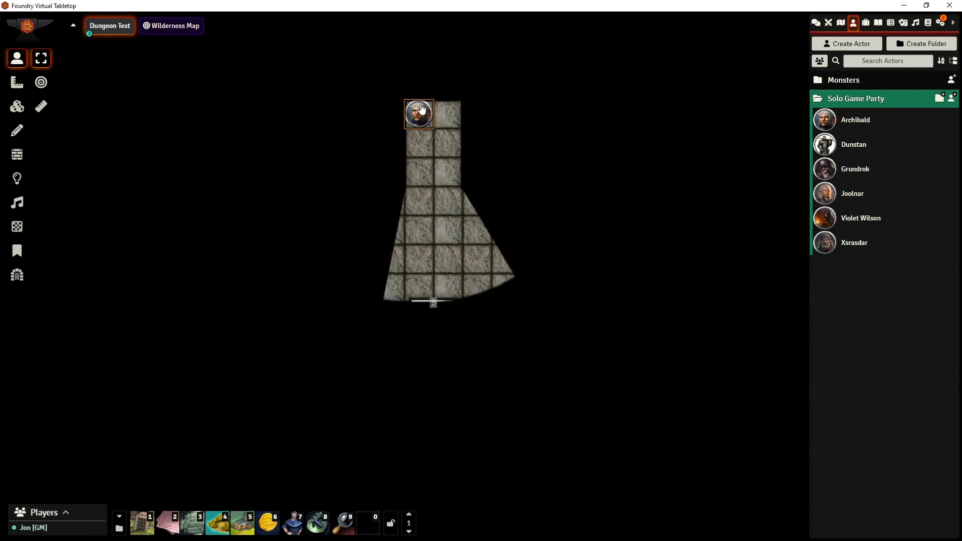
- Move the token four squares south into the room and open the south door
key("Down")
key("Down")
key("Down")
key("Down")
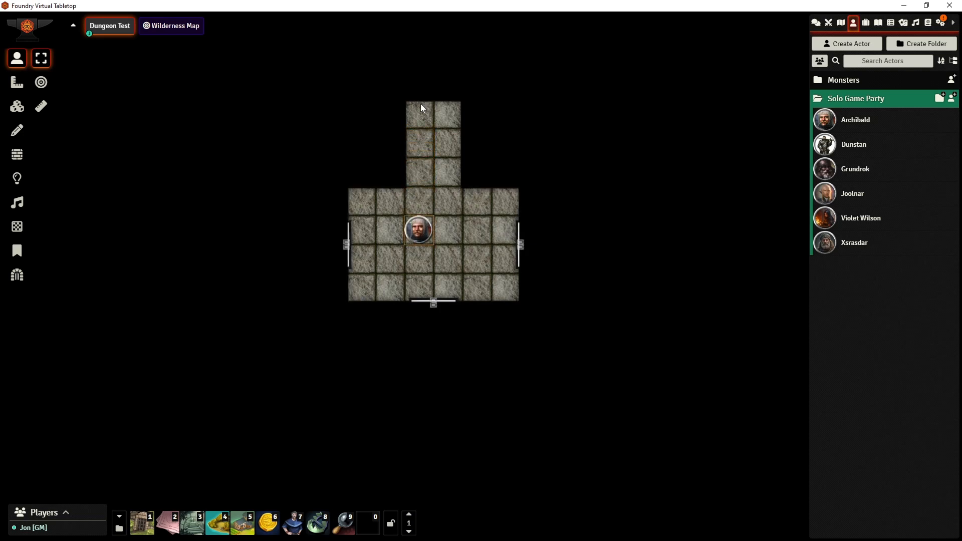
left_click(432, 302)
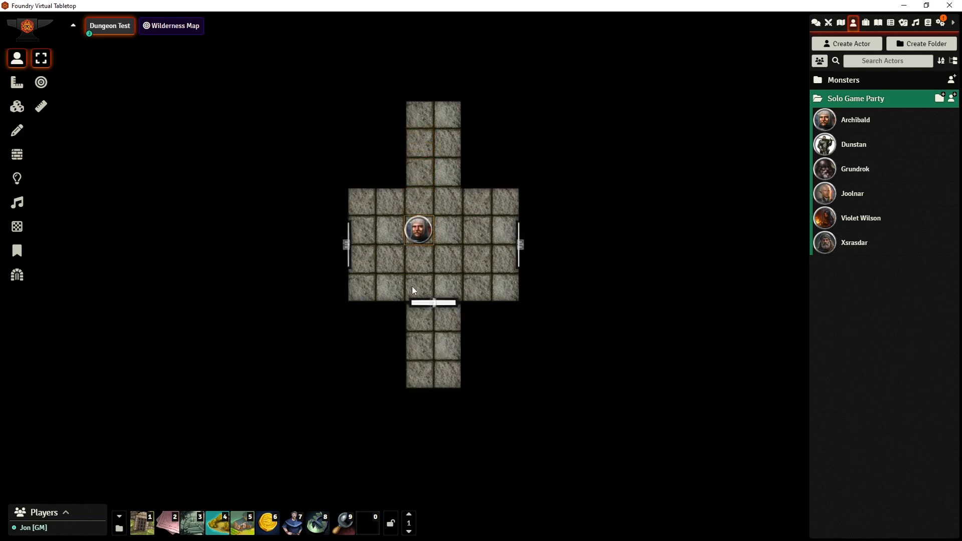
- Open the west door and move the token four squares west through it
left_click(346, 245)
key("Left")
key("Left")
key("Left")
key("Left")
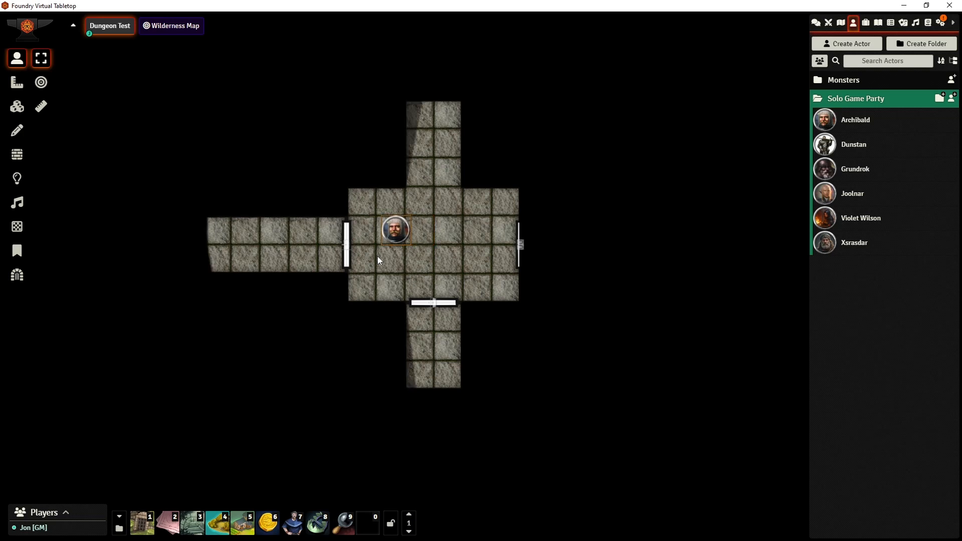
- Move the token seven squares east to the room's east wall and open the east door
key("Right")
key("Right")
key("Right")
key("Right")
key("Right")
key("Right")
key("Right")
left_click(521, 246)
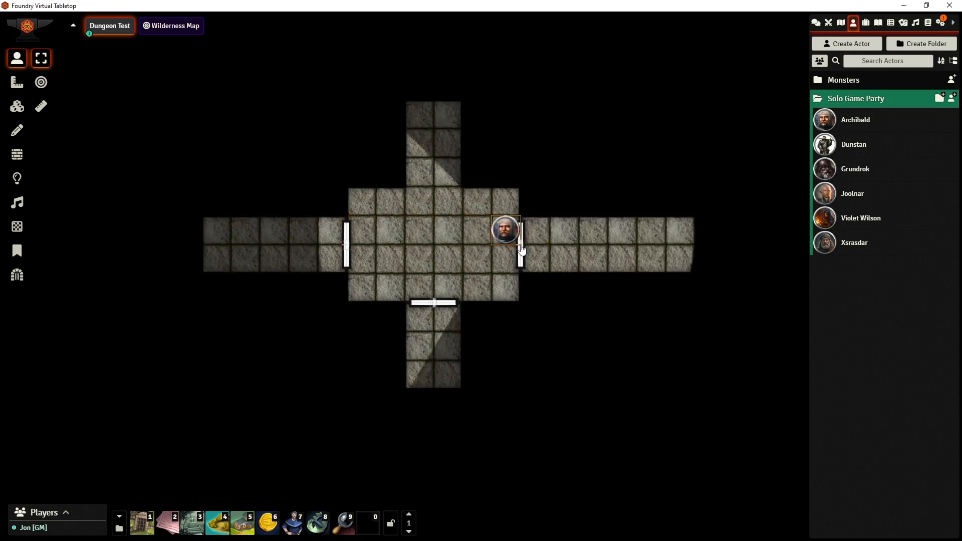
- Walk the token four squares into the east corridor and return it seven squares west into the room
key("Right")
key("Right")
key("Right")
key("Right")
key("Left")
key("Left")
key("Left")
key("Left")
key("Left")
key("Left")
key("Left")
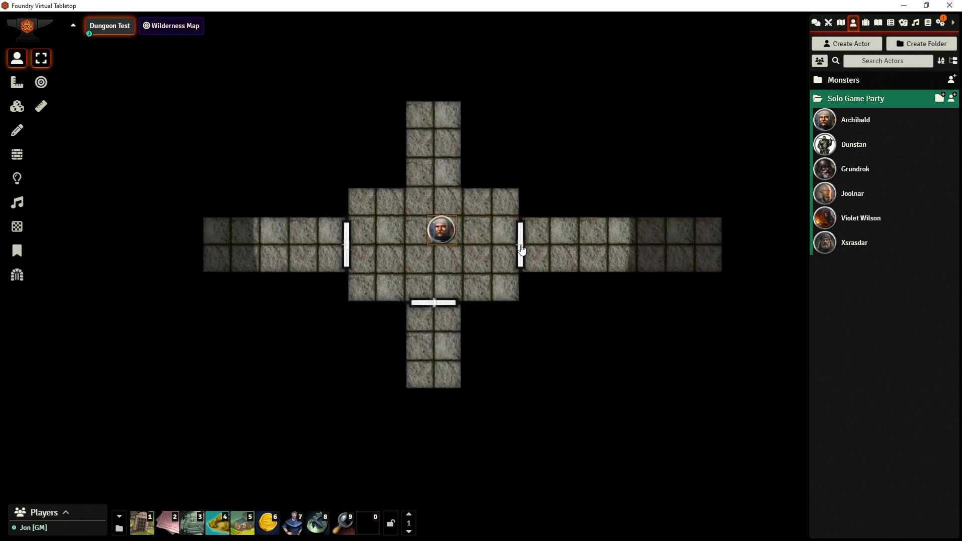
- Walk the token four squares up the north corridor and back into the room to test its line of sight
key("Up")
key("Up")
key("Up")
key("Up")
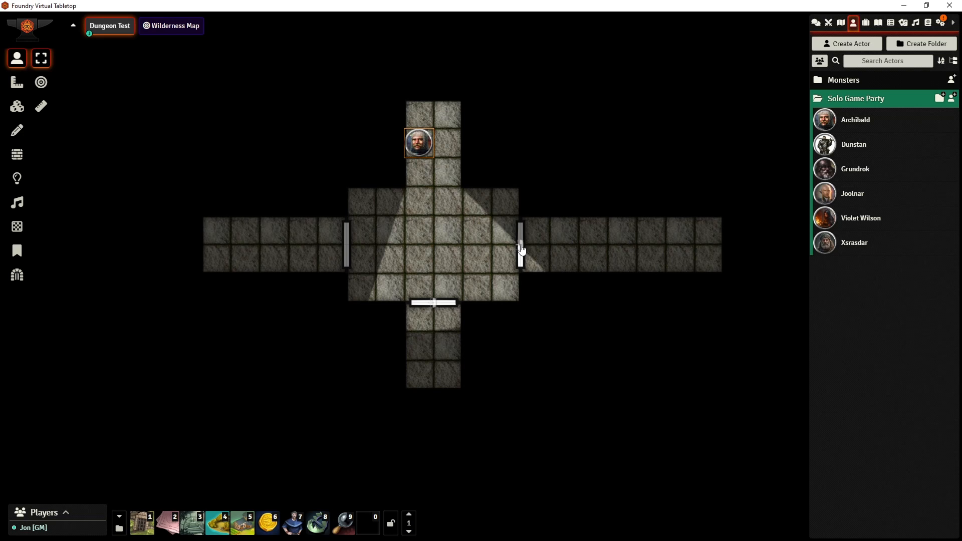
key("Down")
key("Down")
key("Down")
key("Down")
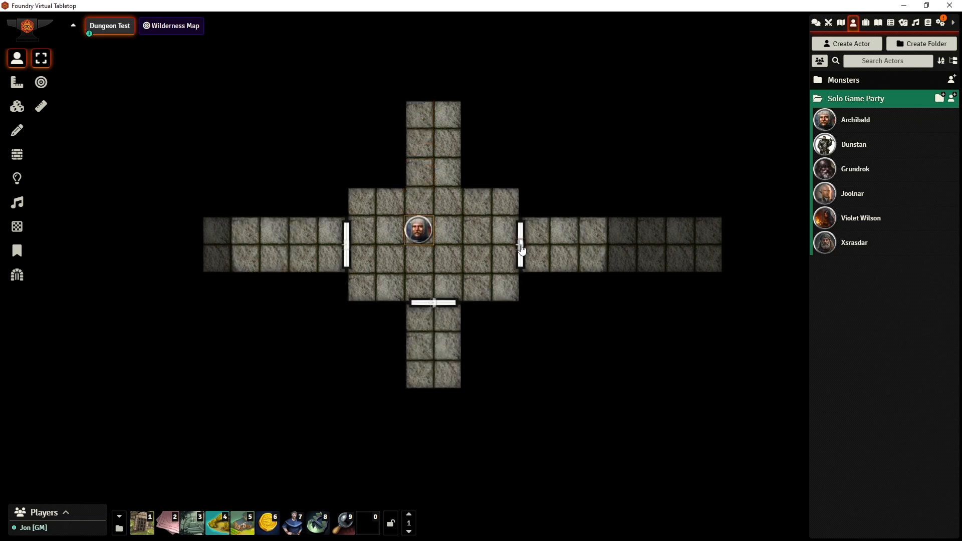
- Close the east, south and west doors of the room
left_click(520, 245)
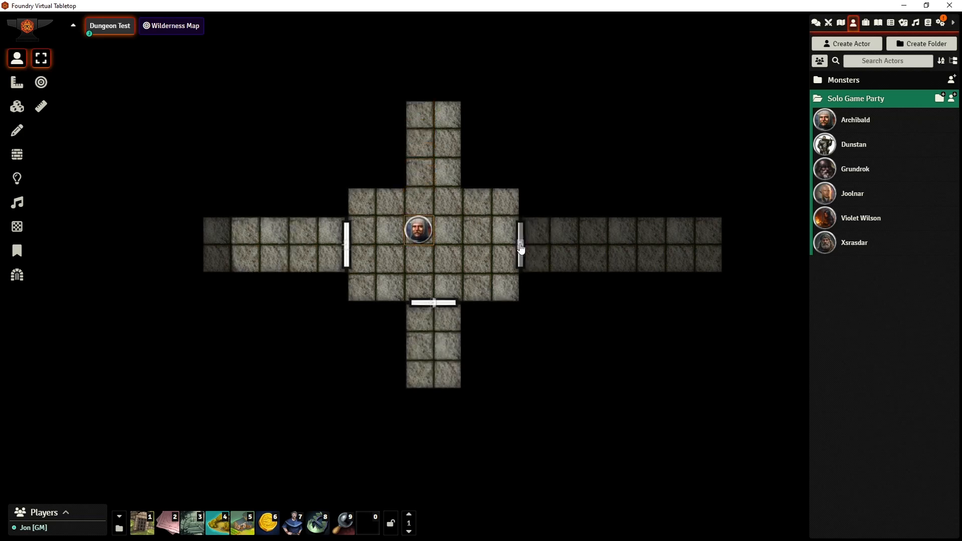
left_click(434, 302)
left_click(347, 245)
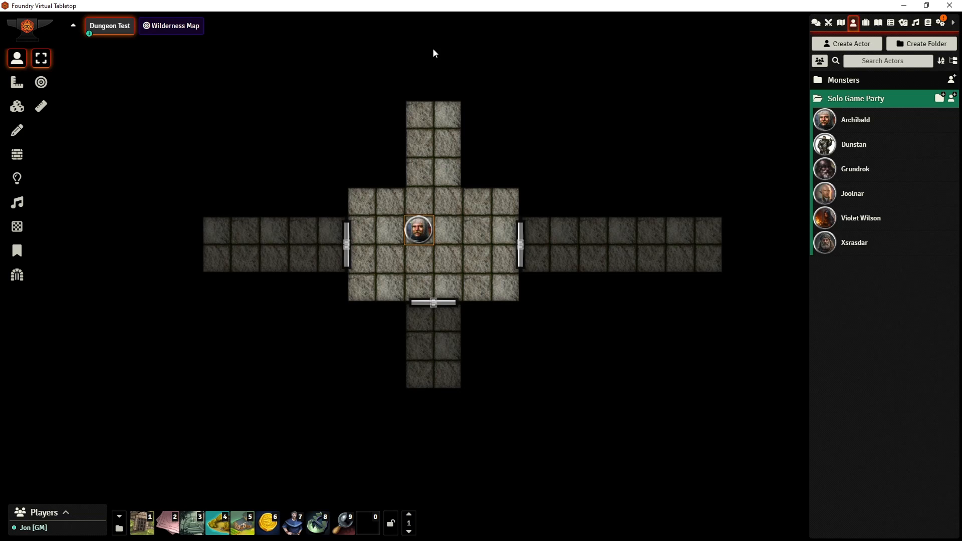
- Open the tile browser, go to the dragonville/objects folder, and move the browser window clear of the room
left_click(16, 107)
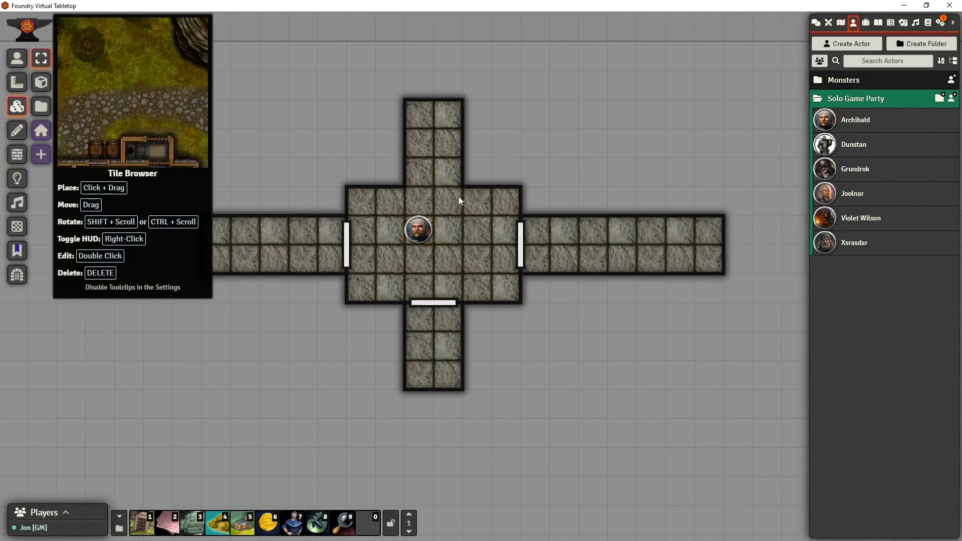
left_click(44, 90)
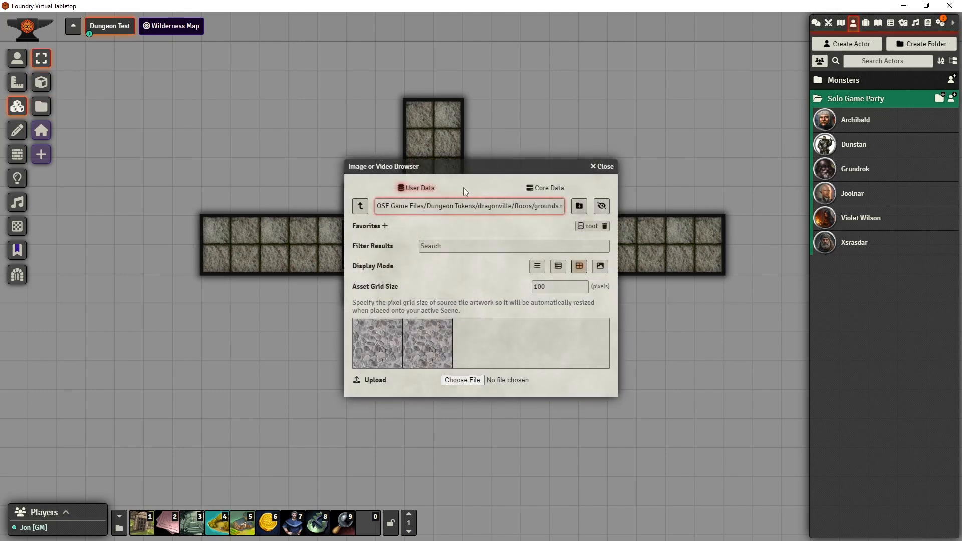
left_click(359, 207)
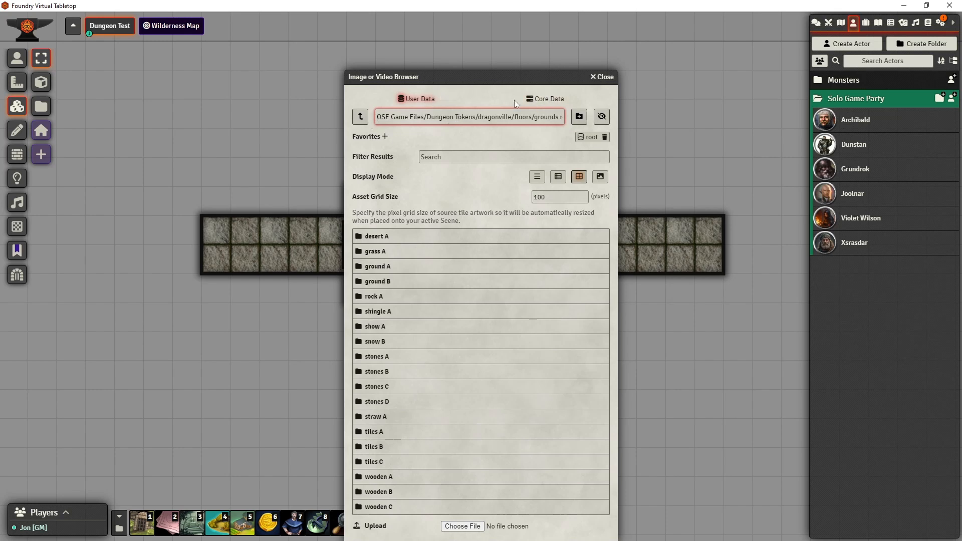
left_click(358, 117)
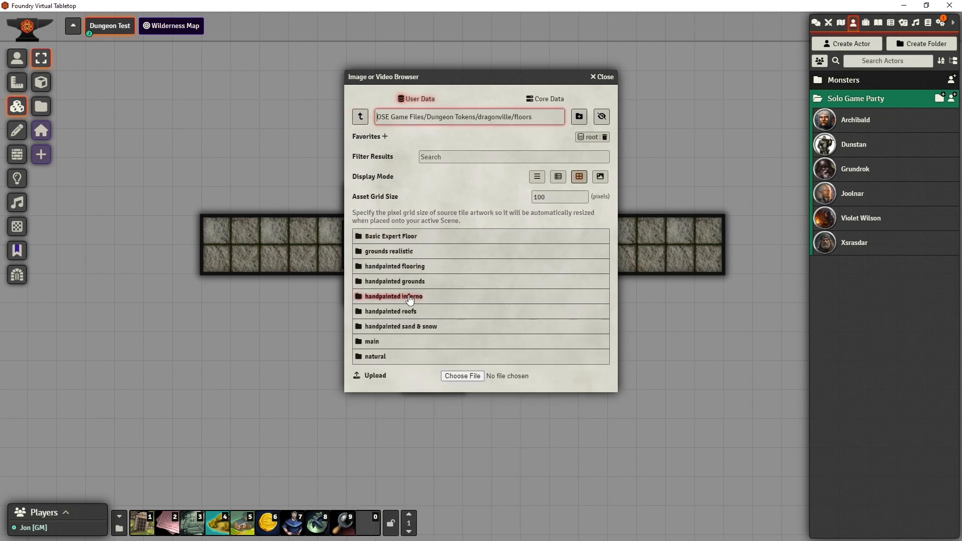
left_click(355, 116)
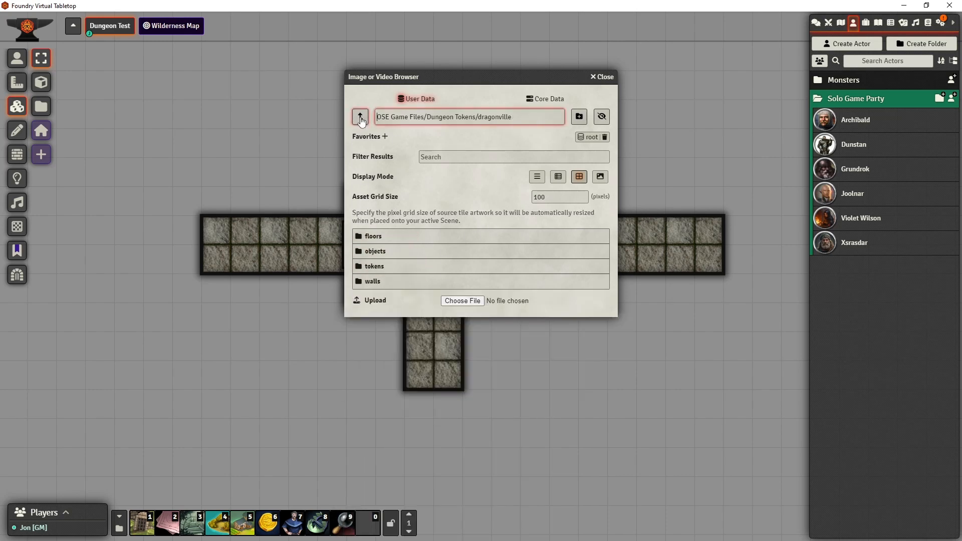
left_click(411, 252)
left_click_drag(485, 81, 719, 175)
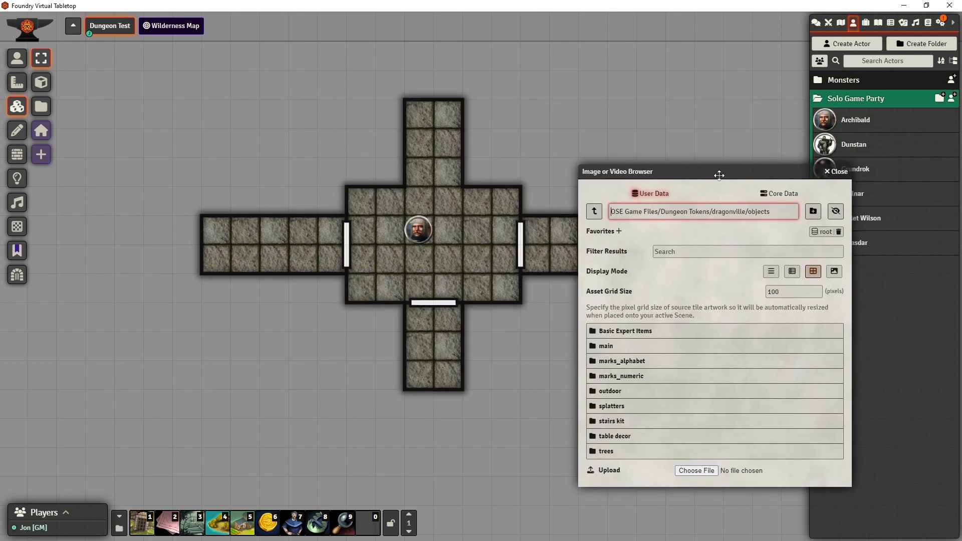
- Place a barrel tile from the main/barrel folder in the room's northwest corner
left_click(622, 345)
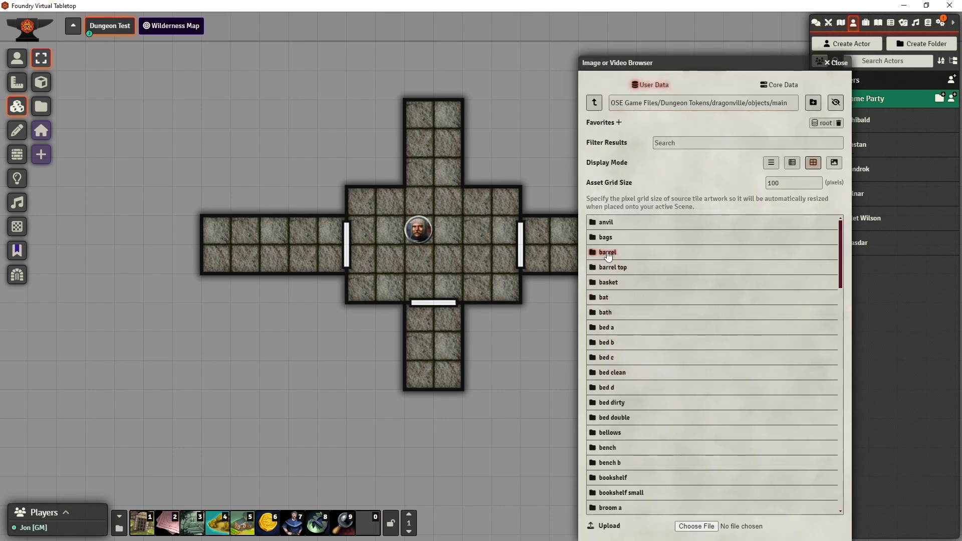
left_click(607, 252)
left_click_drag(610, 242, 405, 212)
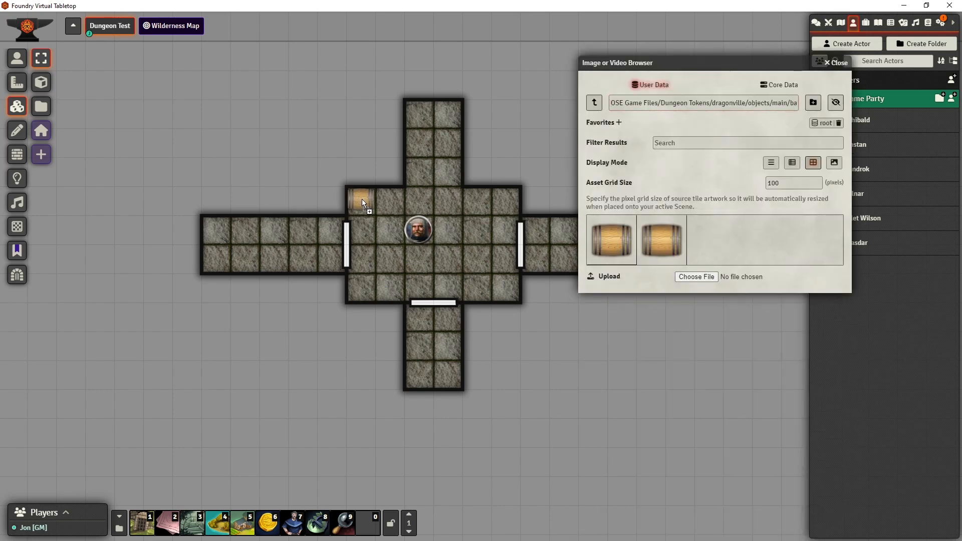
- Place a coffin tile from the main objects folder in the eastern half of the room, one row above the south wall
left_click(594, 103)
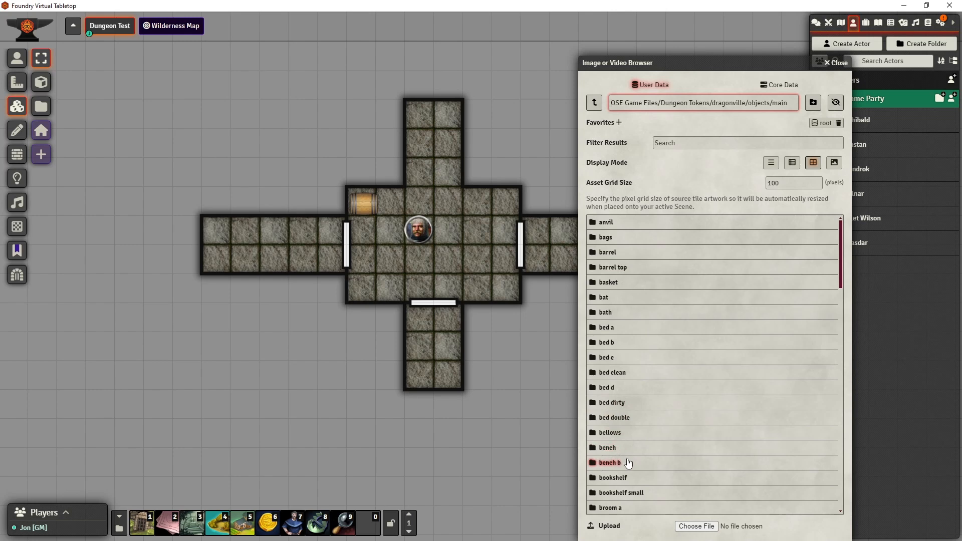
scroll(630, 460, "down", 2)
scroll(654, 432, "down", 2)
scroll(654, 431, "down", 3)
left_click(614, 386)
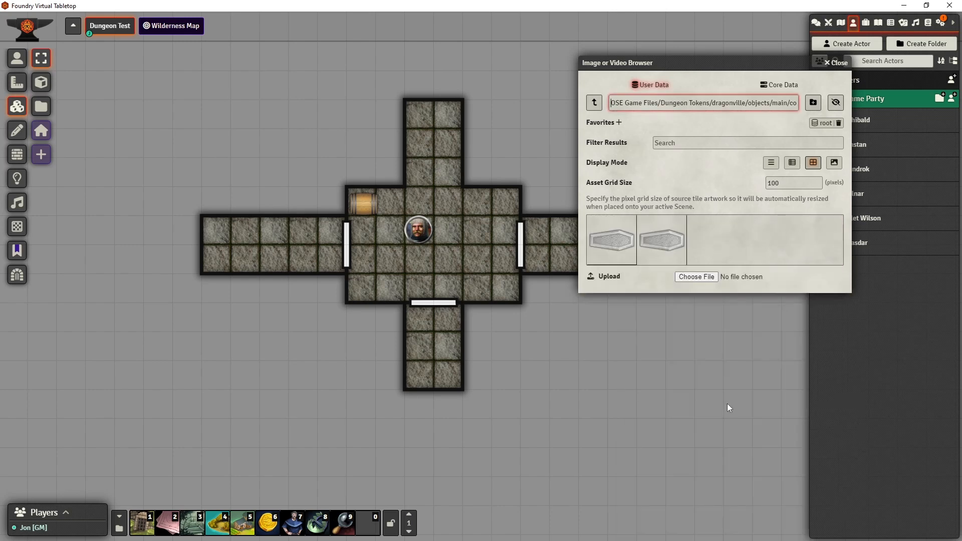
left_click_drag(638, 258, 465, 261)
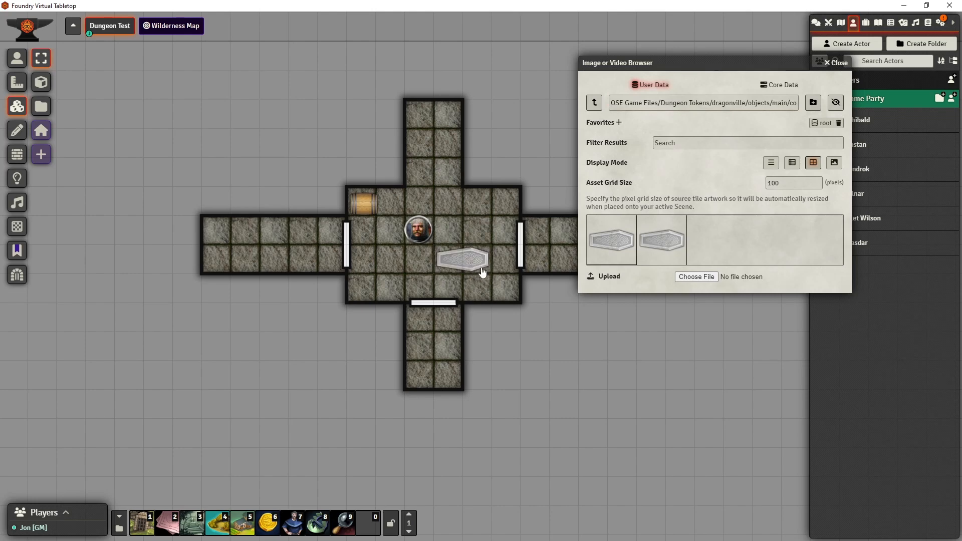
- Rotate the coffin diagonally so its wide end points northeast, and shift it about half a square east
left_click(481, 271)
scroll(474, 269, "up", 3)
scroll(474, 269, "down", 3)
scroll(474, 268, "down", 2)
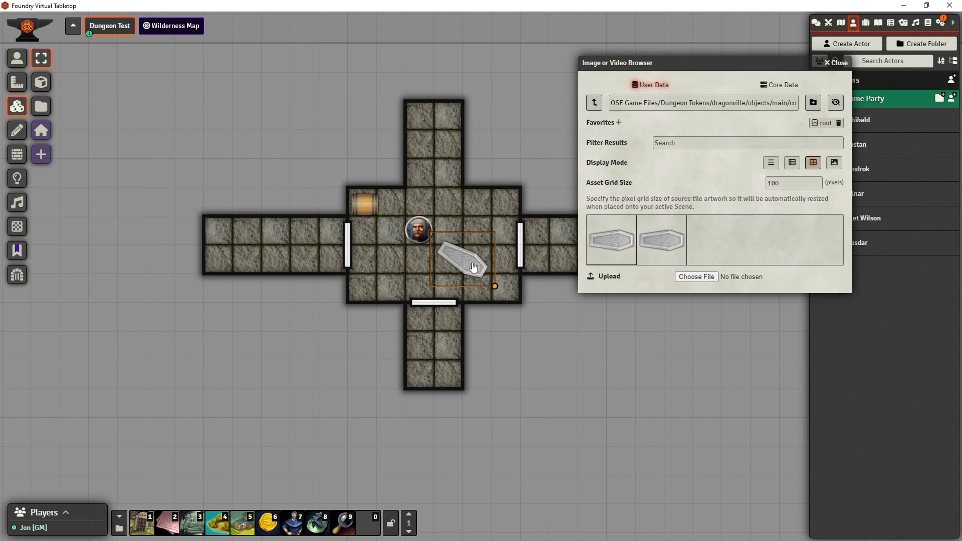
scroll(473, 265, "down", 2)
scroll(473, 266, "up", 6)
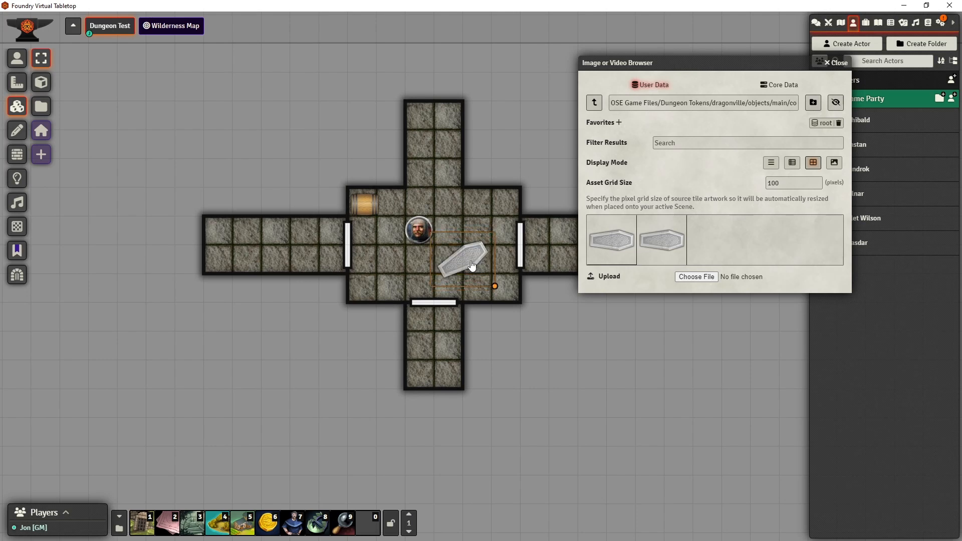
left_click_drag(475, 266, 506, 265)
- Place a large blood splatter from the splatter bloody C folder on the room's southwest floor and a small one on the coffin
left_click(594, 103)
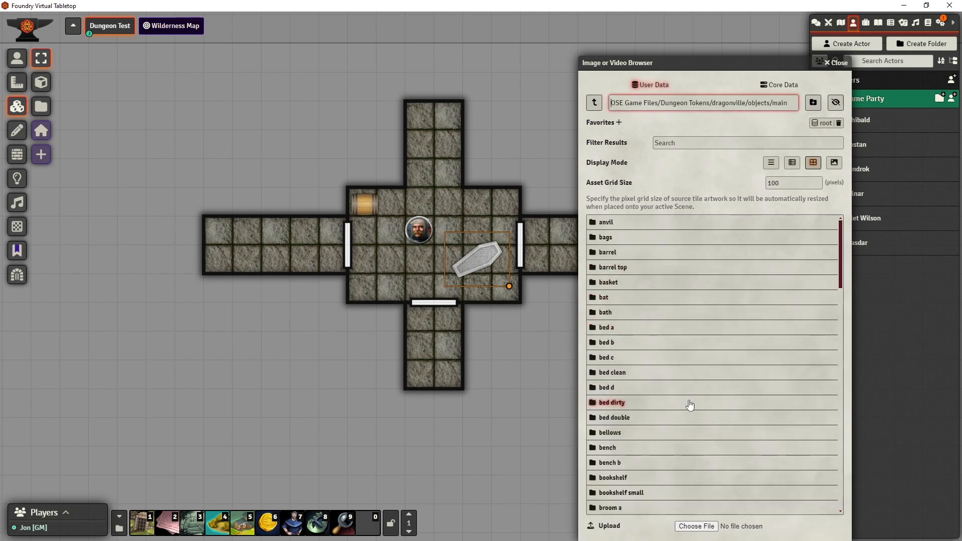
scroll(666, 462, "down", 2)
scroll(669, 466, "down", 4)
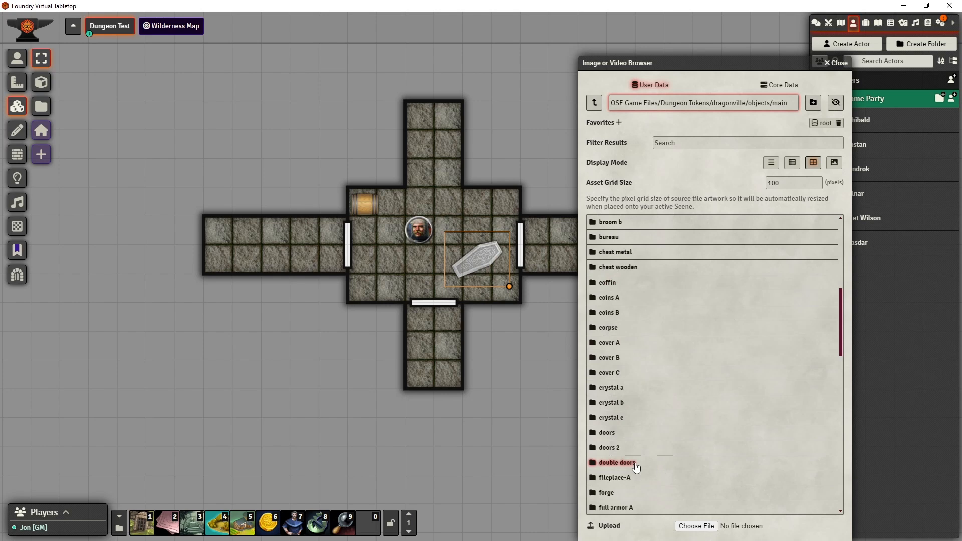
left_click(594, 102)
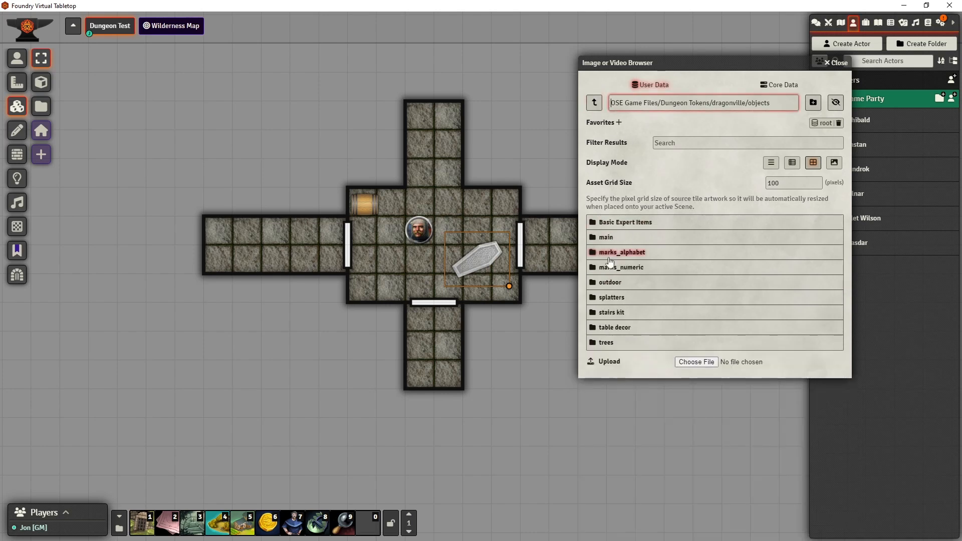
left_click(624, 298)
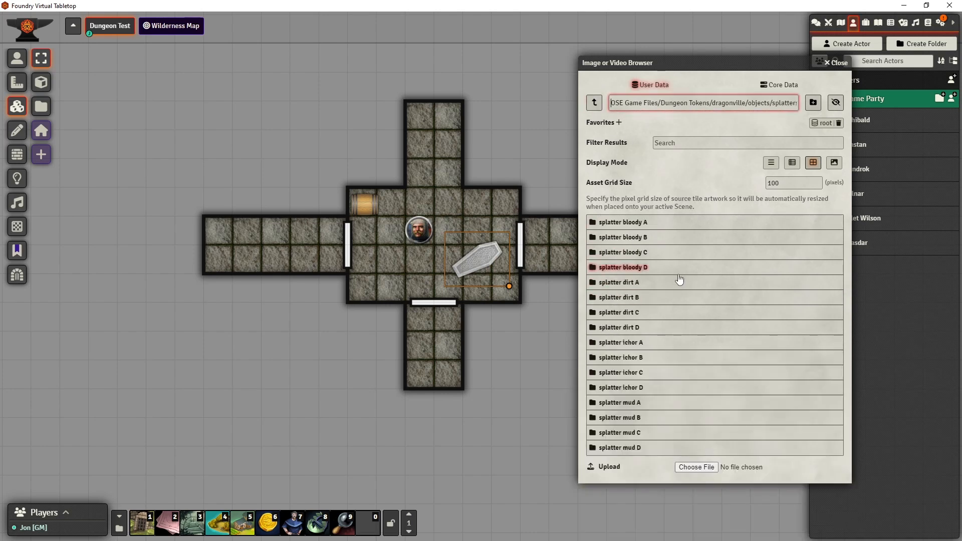
left_click(645, 251)
left_click_drag(665, 249, 403, 263)
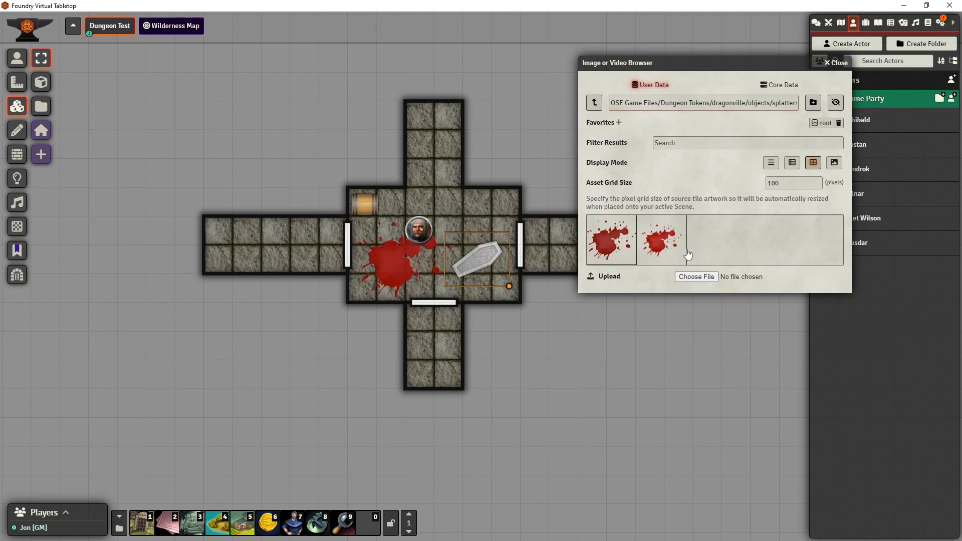
left_click_drag(626, 247, 483, 257)
- Place a skeleton tile from the main objects folder against the coffin's northwest side
left_click(599, 105)
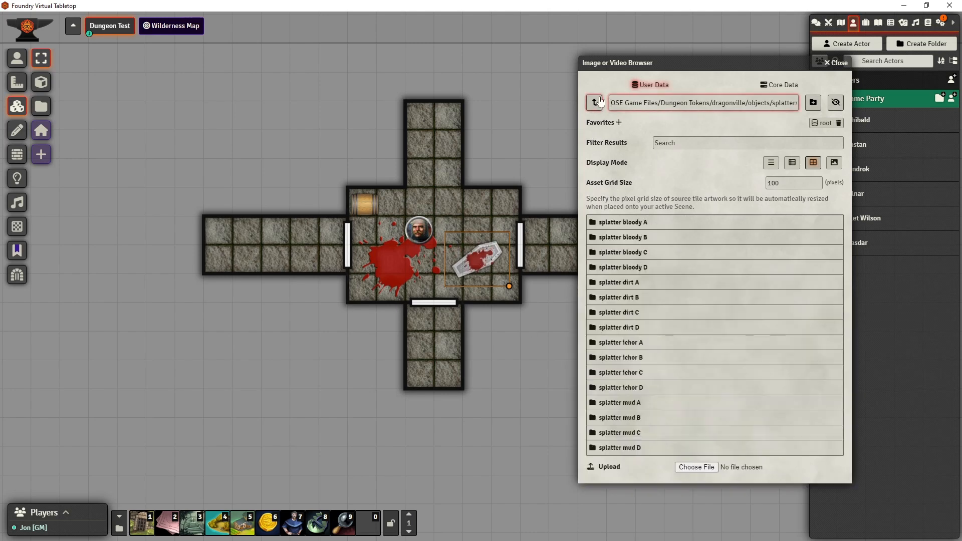
left_click(596, 104)
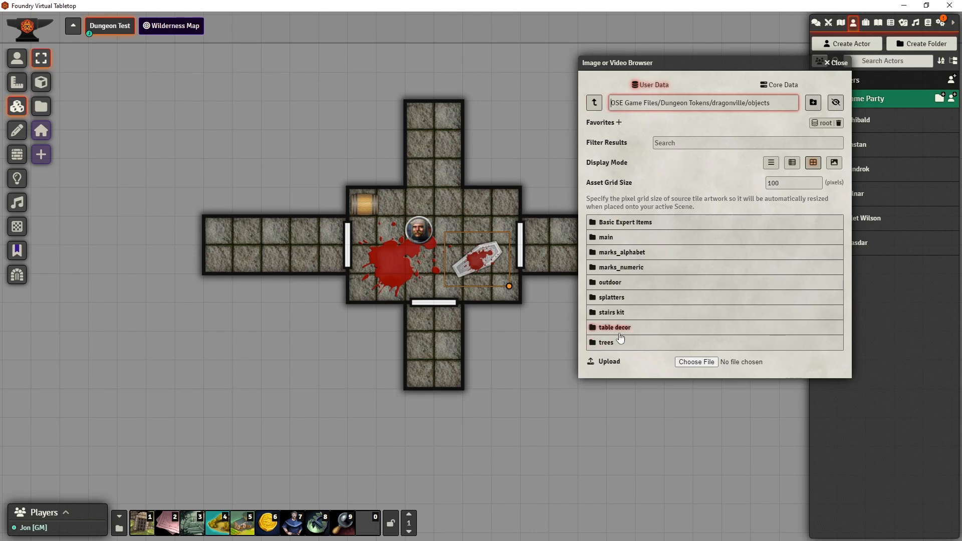
left_click(611, 238)
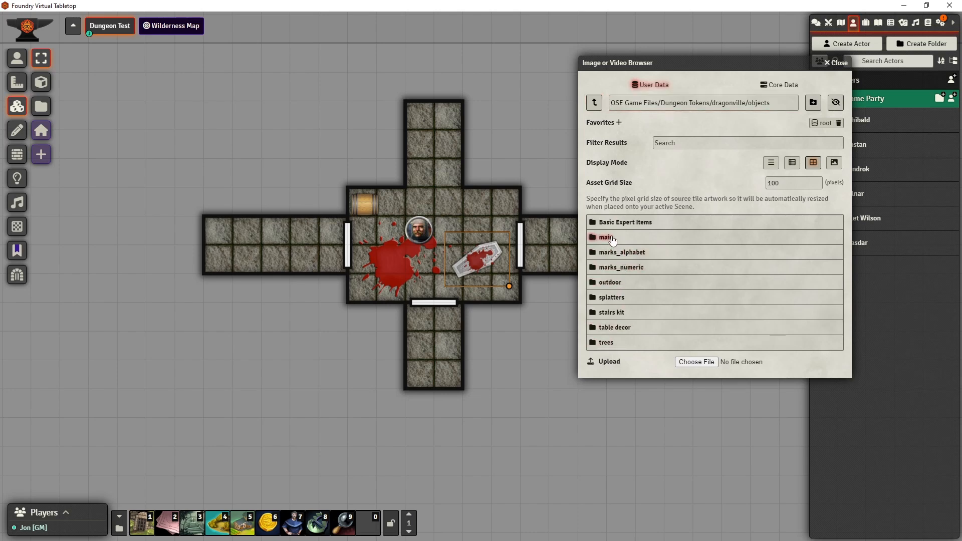
scroll(654, 373, "down", 10)
scroll(655, 377, "up", 4)
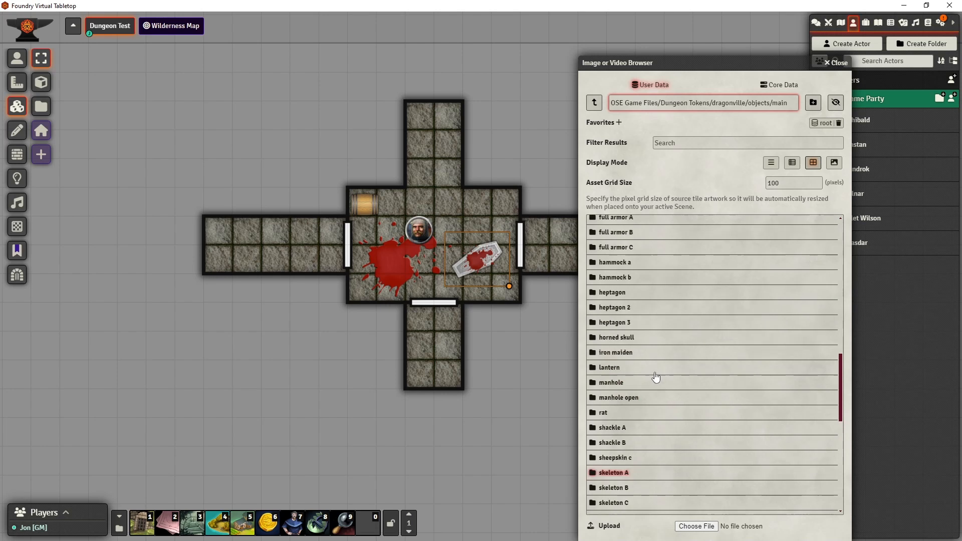
scroll(655, 377, "down", 4)
left_click(623, 364)
left_click_drag(621, 245, 553, 230)
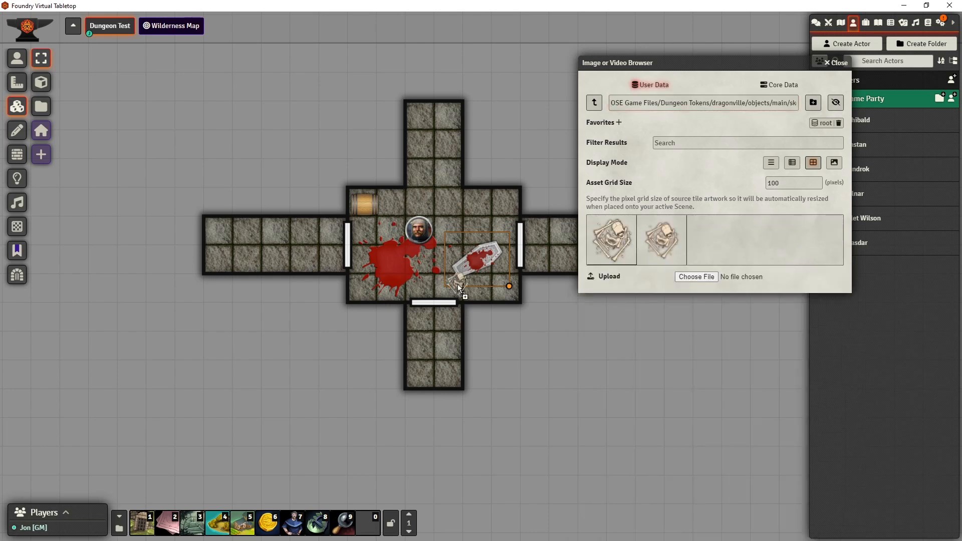
mouse_move(461, 250)
left_mouse_down()
mouse_move(453, 249)
mouse_move(460, 254)
left_mouse_up()
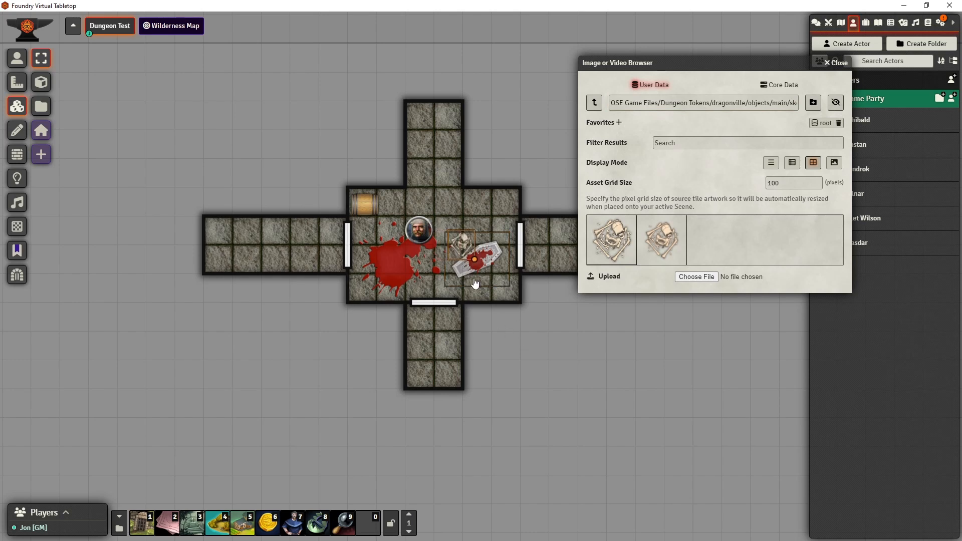
left_click(595, 103)
scroll(697, 389, "down", 6)
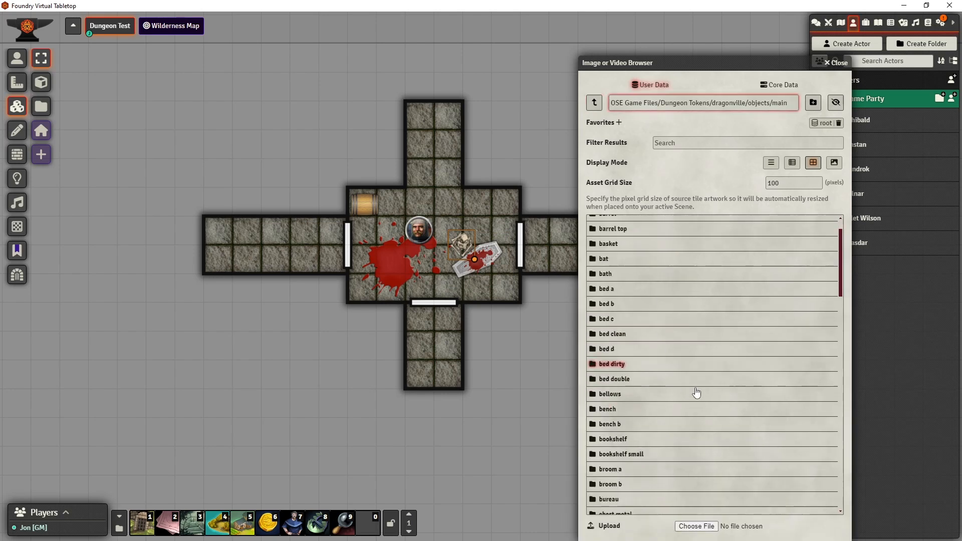
scroll(692, 408, "down", 2)
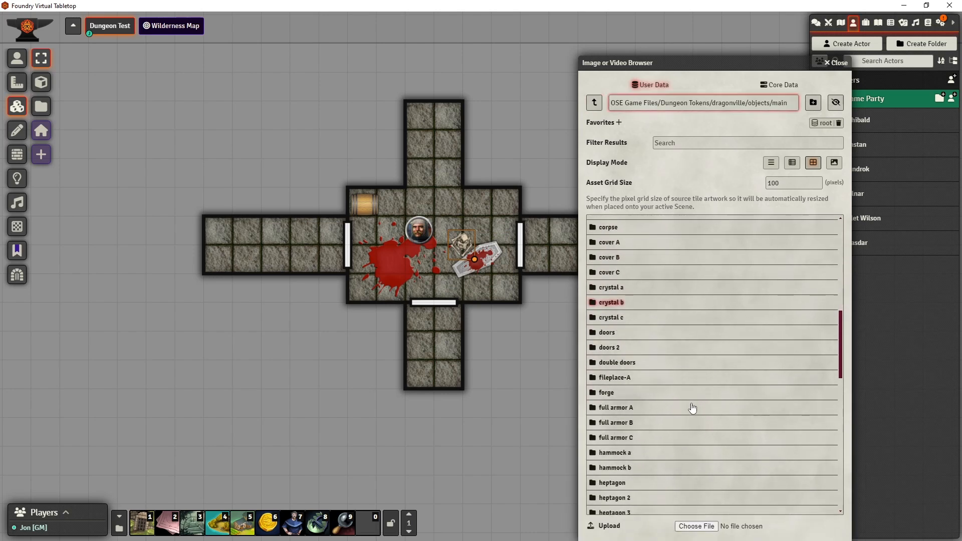
scroll(693, 408, "down", 2)
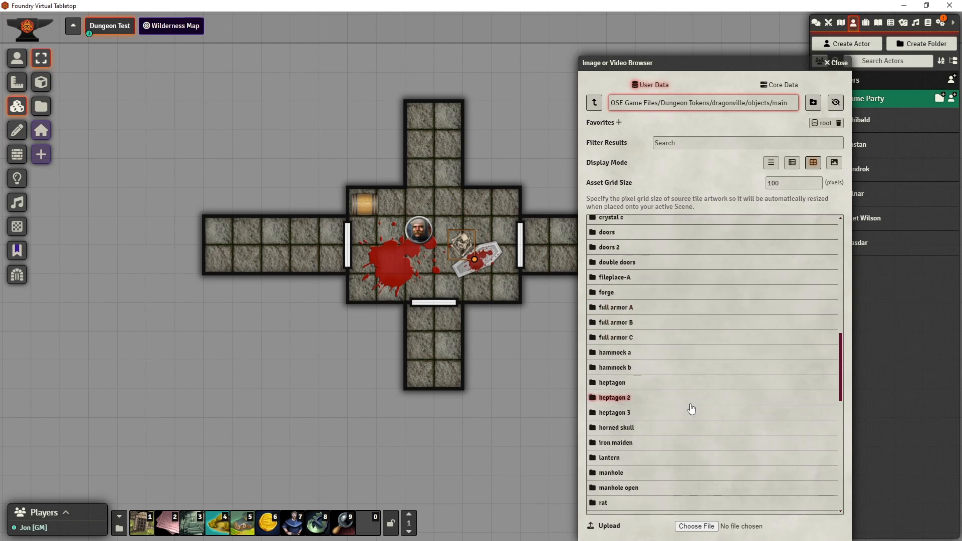
left_click(616, 458)
left_click(595, 103)
- Place torch tiles from the main/torch folder in the room's southeast and southwest corners
scroll(673, 475, "down", 3)
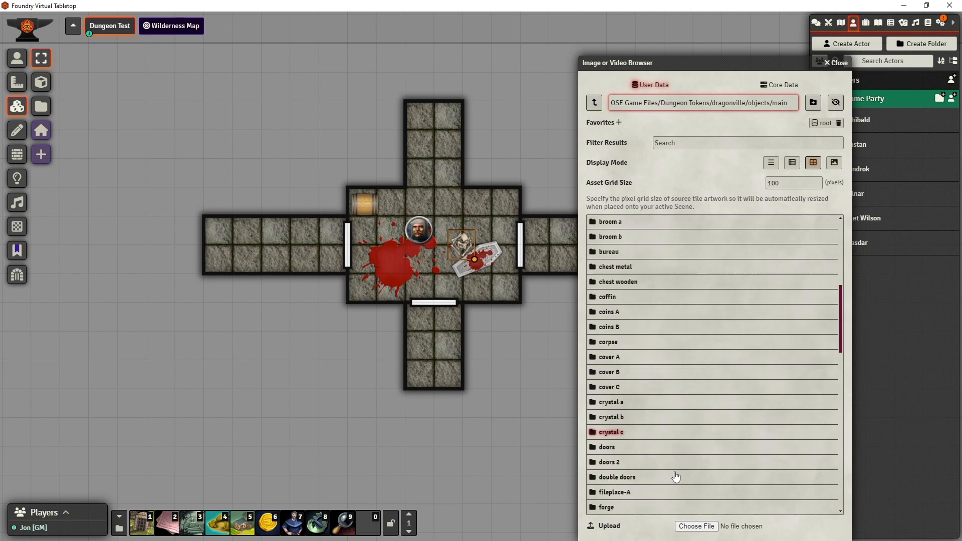
scroll(686, 449, "down", 2)
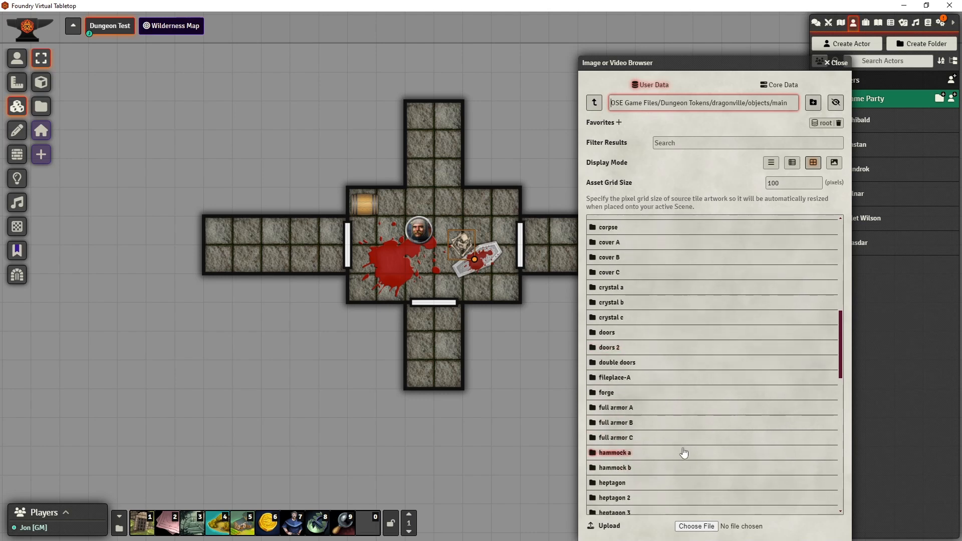
scroll(684, 458, "down", 2)
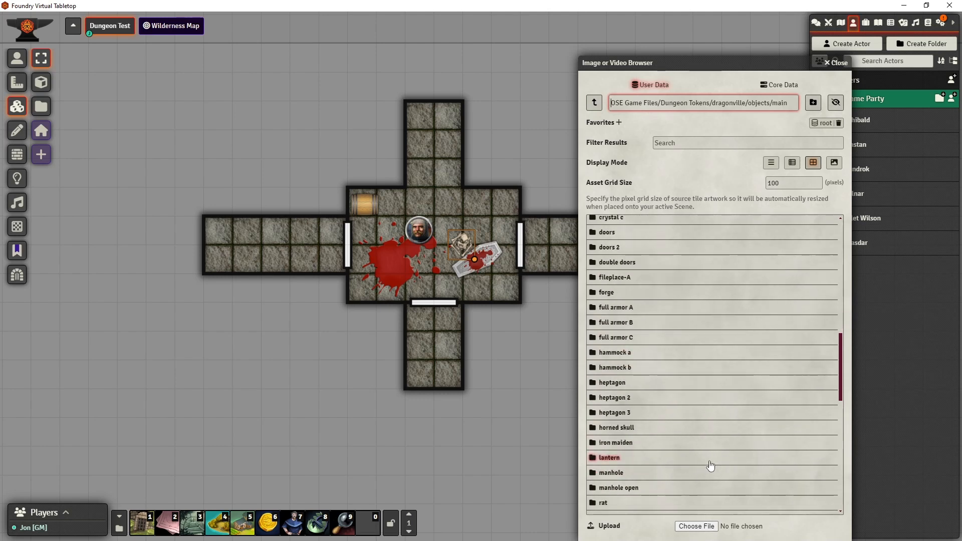
scroll(620, 467, "down", 2)
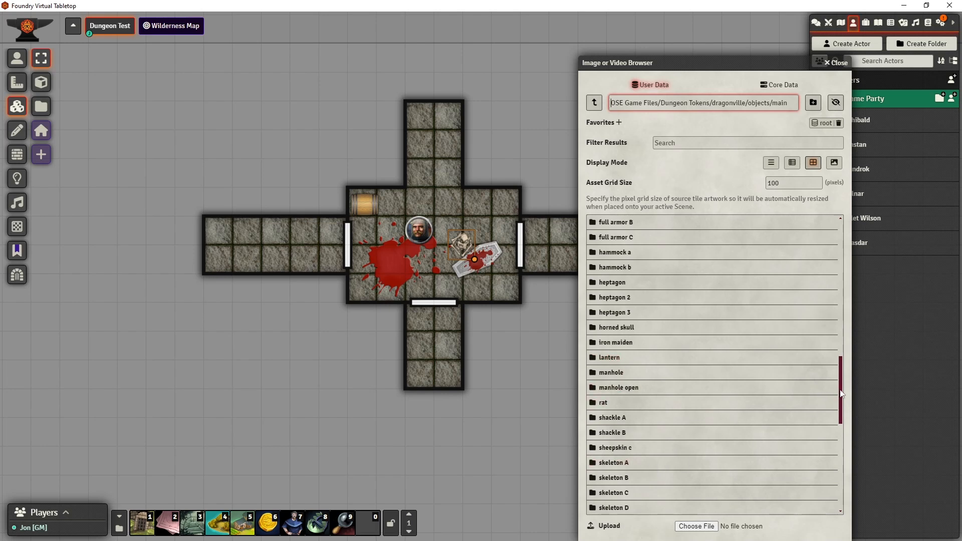
left_click_drag(841, 395, 841, 471)
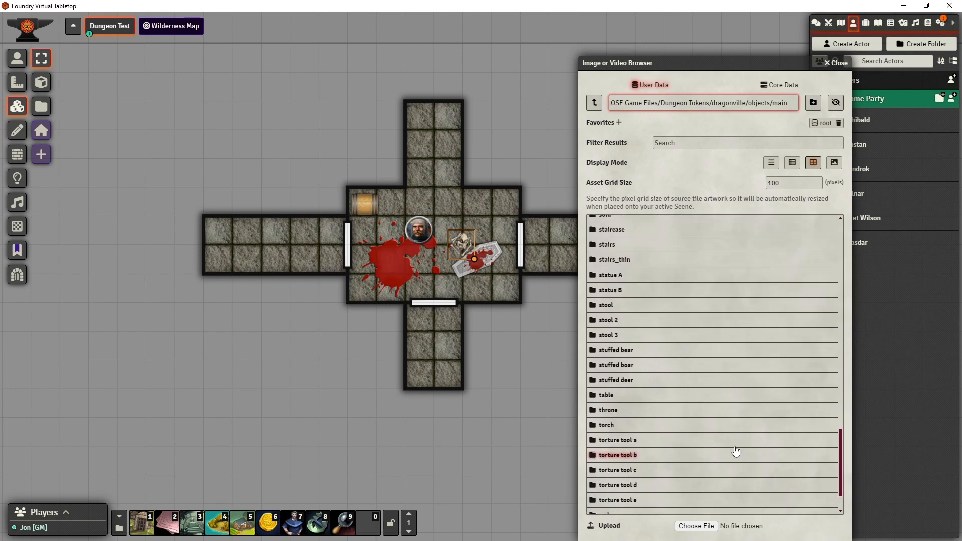
left_click(607, 426)
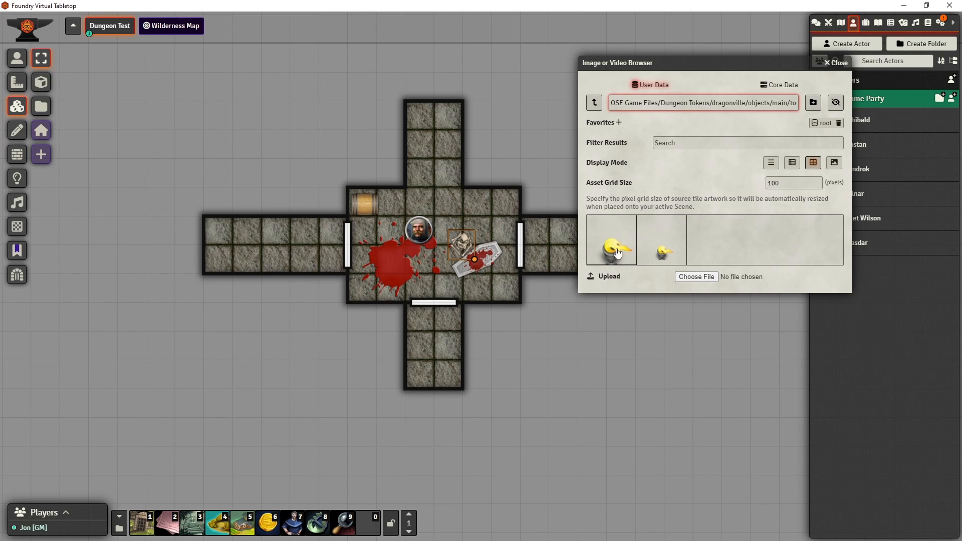
left_click_drag(610, 255, 554, 234)
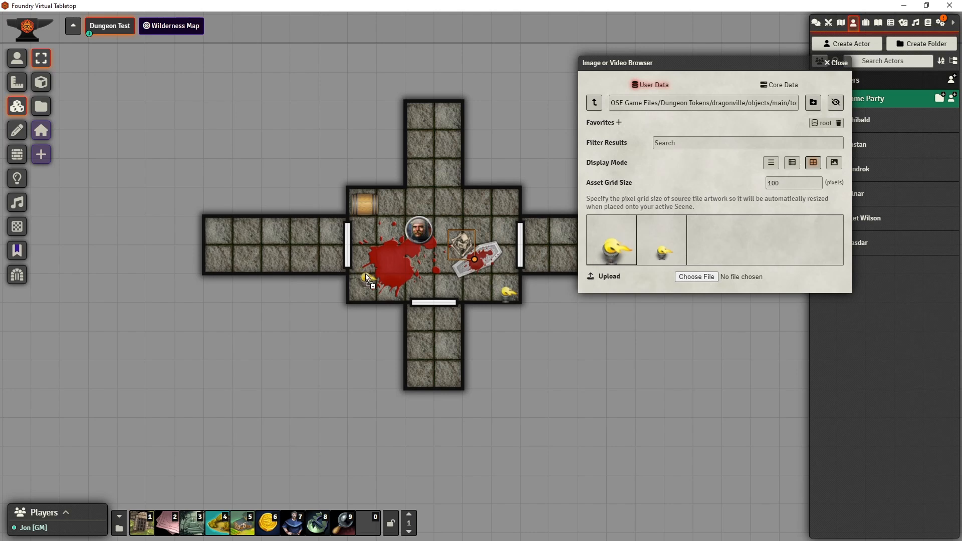
left_click_drag(360, 285, 363, 287)
- Place an ambient light on each corner torch, with dim radii of about 12.6 ft southwest and 13.8 ft southeast
left_click(17, 179)
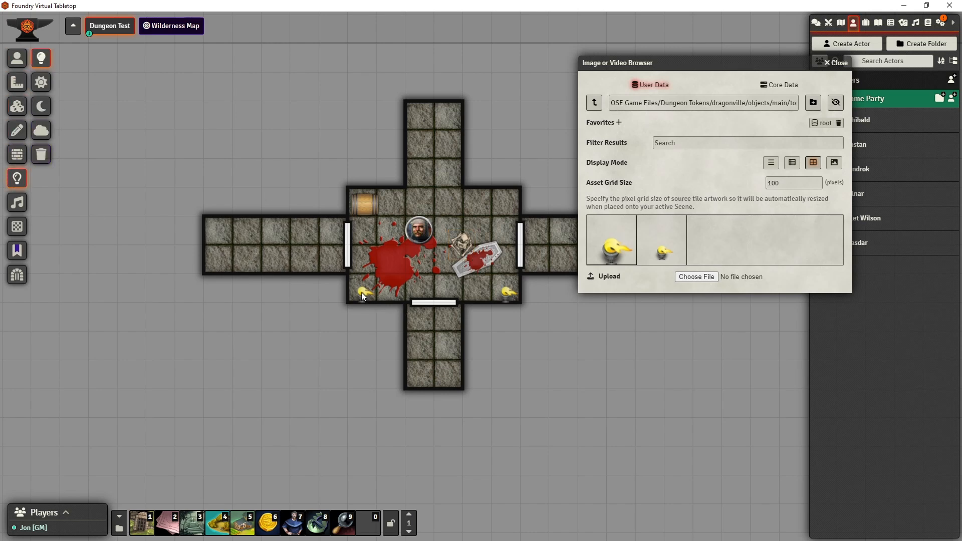
left_click_drag(417, 258, 410, 233)
left_click_drag(509, 296, 455, 227)
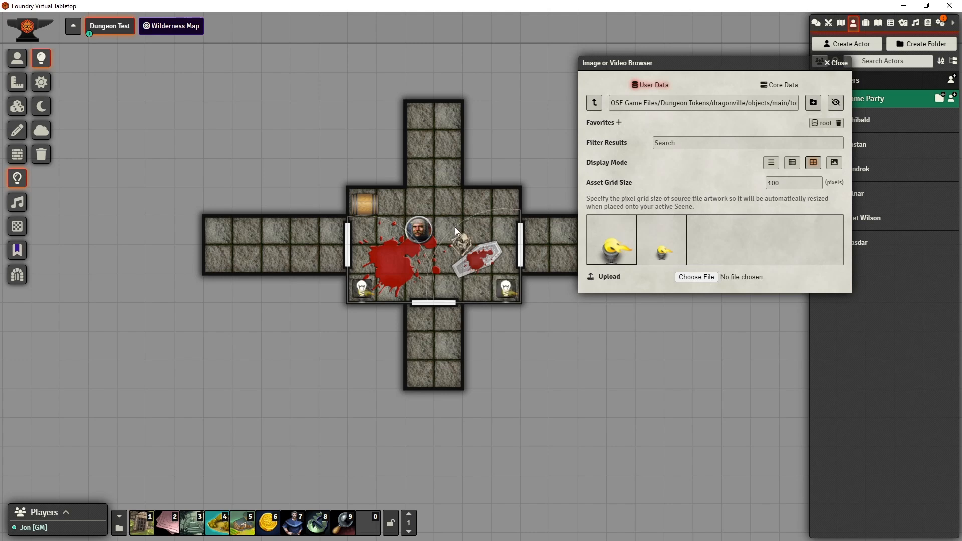
- Set the southwest torch light's animation type to Flickering Light
double_click(362, 290)
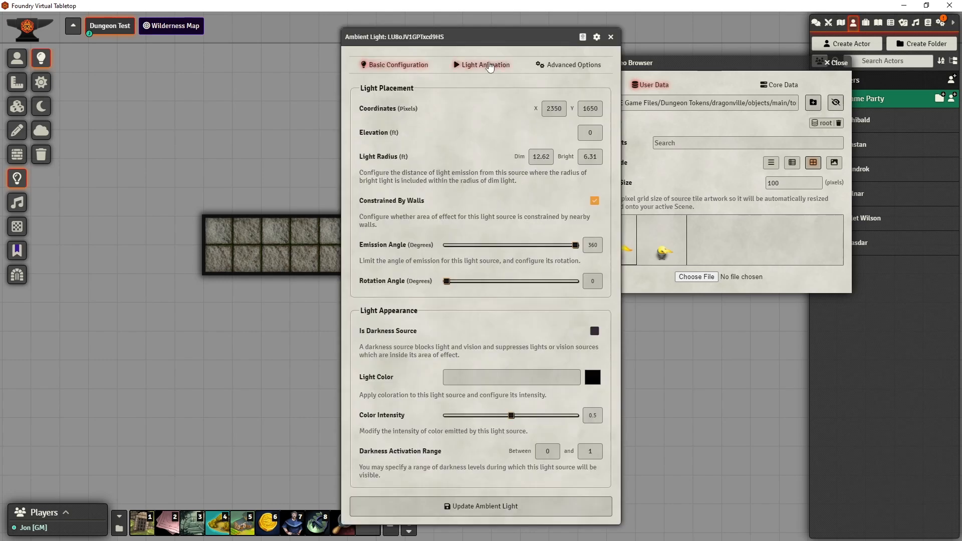
left_click(484, 64)
left_click(515, 109)
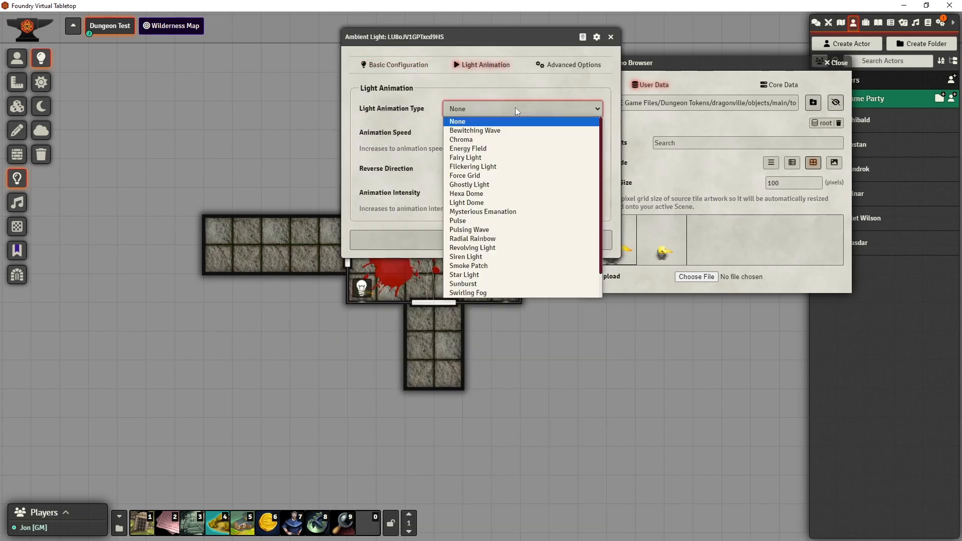
left_click(481, 167)
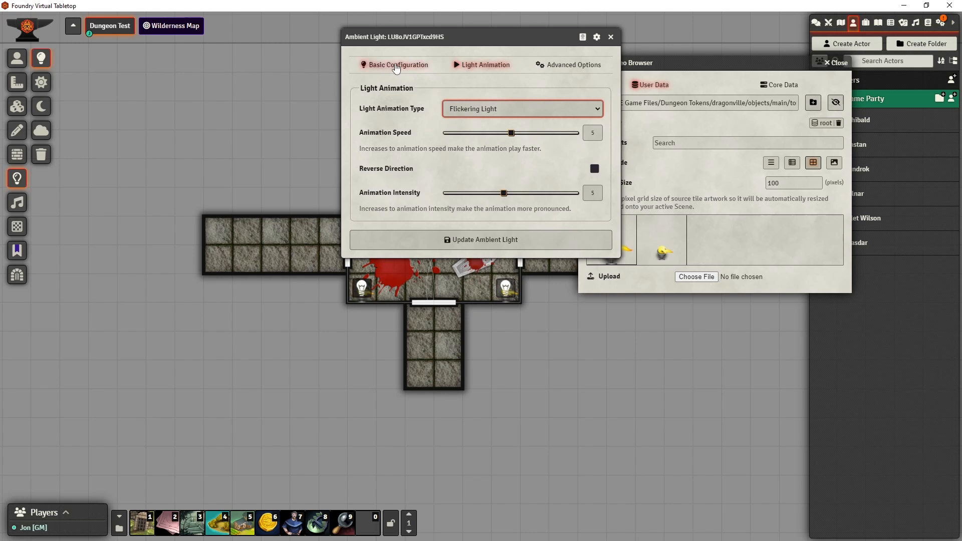
- Set the southwest torch light's color to orange #fea239 and apply the same color to the southeast torch light
left_click(396, 67)
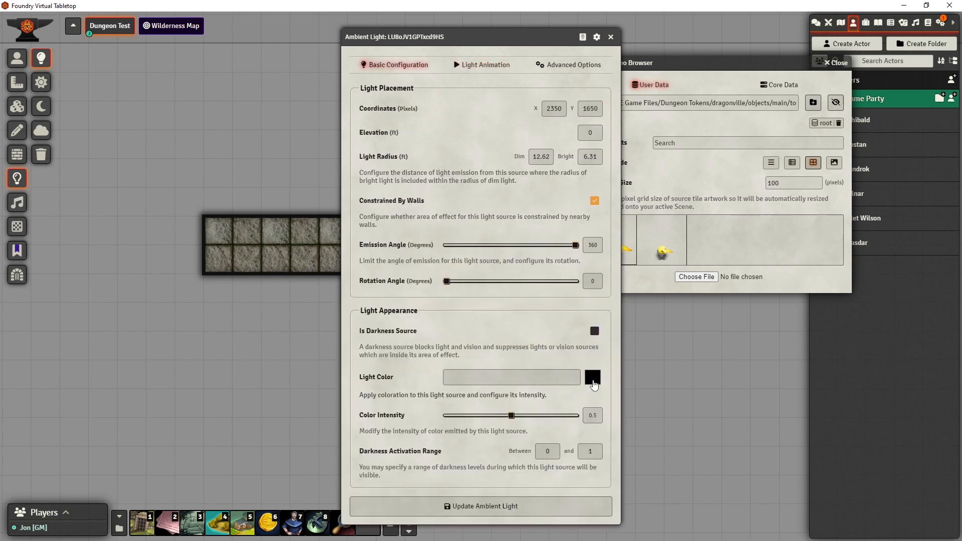
left_click(593, 383)
left_click(687, 469)
mouse_move(686, 425)
left_mouse_down()
mouse_move(701, 374)
mouse_move(676, 368)
left_mouse_up()
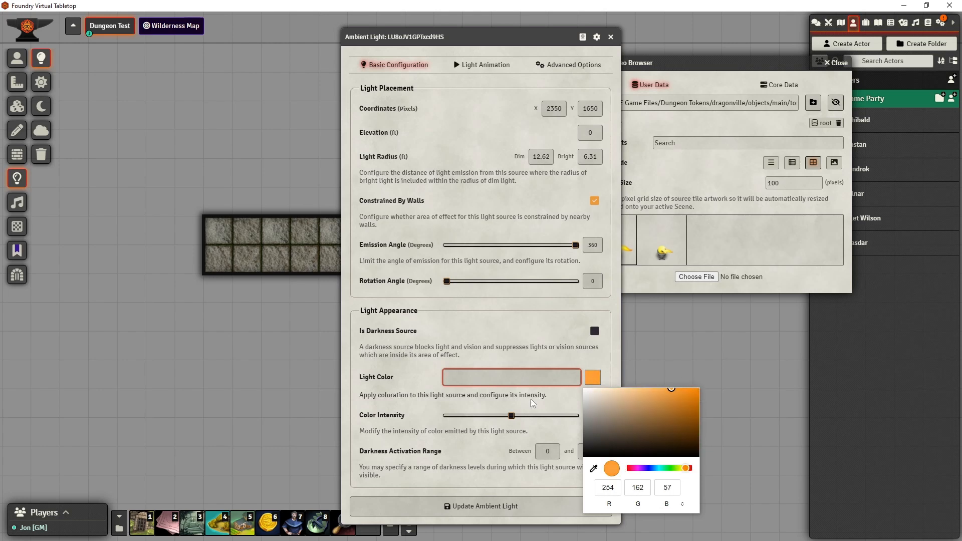
left_click(524, 386)
left_click_drag(501, 381, 356, 370)
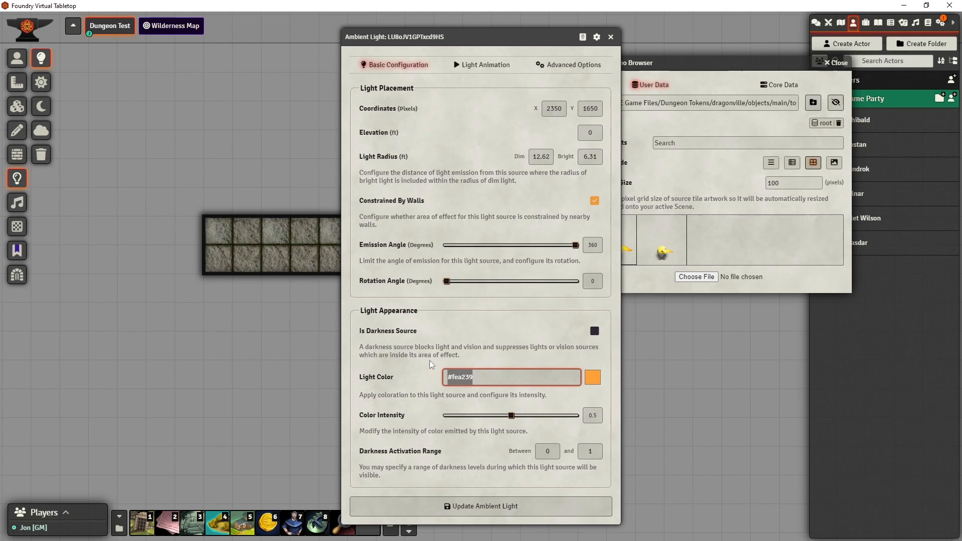
left_click(492, 509)
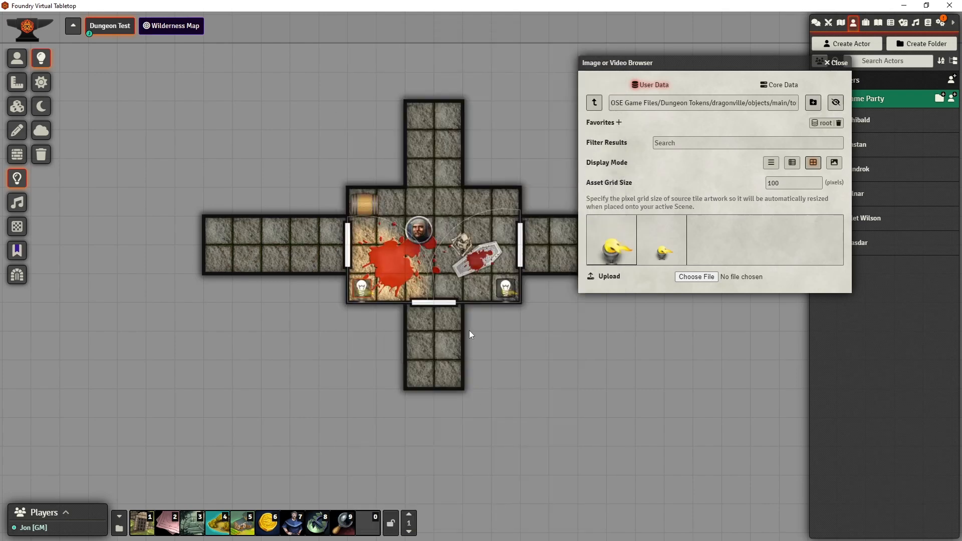
double_click(505, 293)
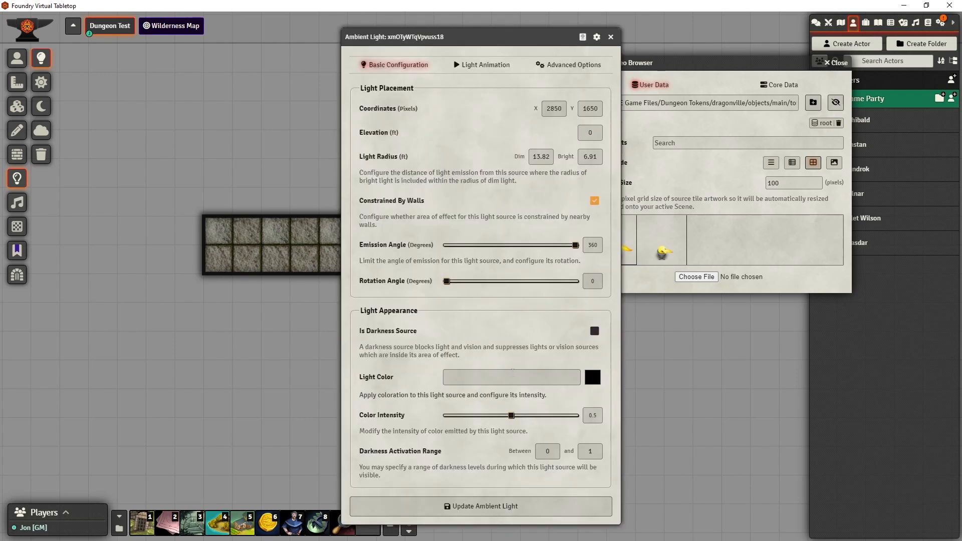
left_click(500, 507)
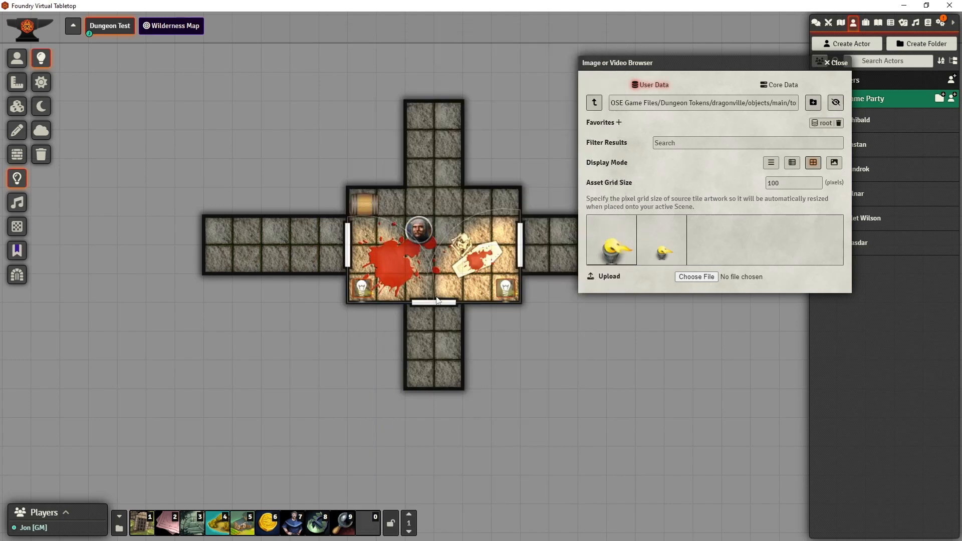
- Locate the first stone stair tile in the stairs kit's stairs-single-section-stone folder
left_click(594, 102)
scroll(636, 272, "up", 5)
scroll(659, 359, "down", 15)
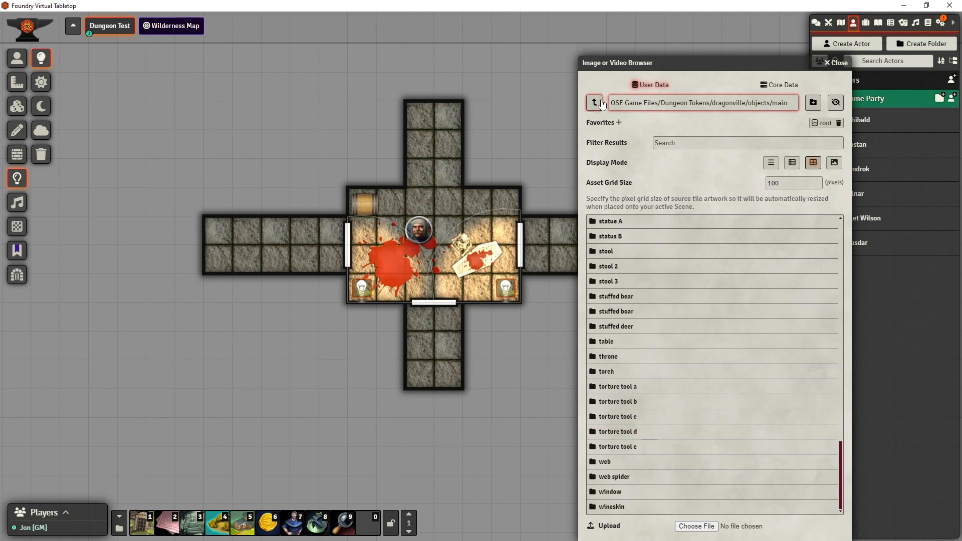
left_click(595, 103)
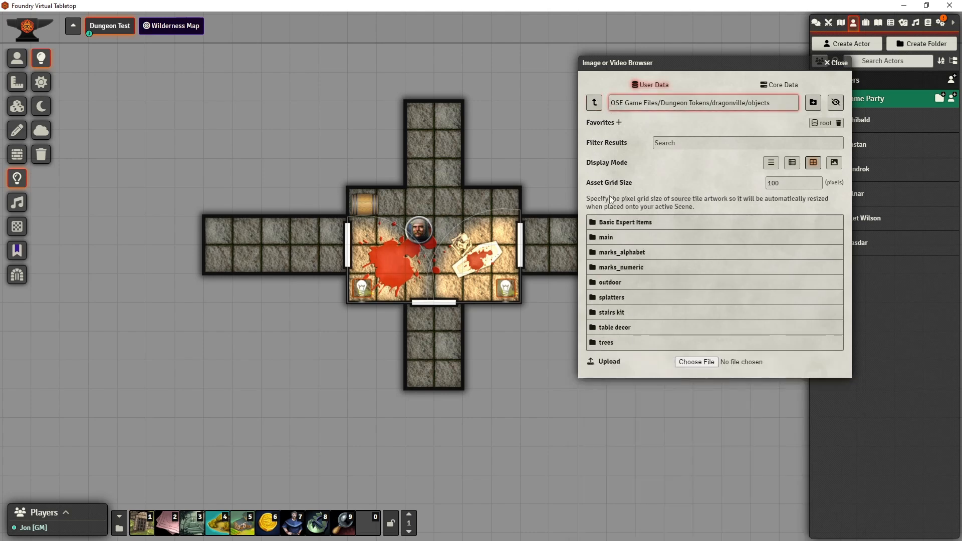
left_click(623, 317)
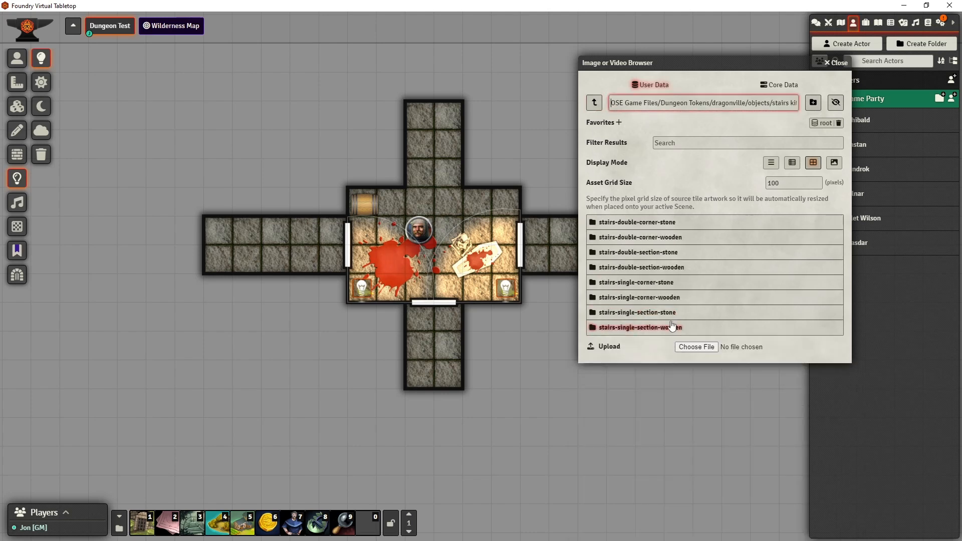
left_click(658, 282)
left_click(595, 102)
left_click(626, 325)
left_click(599, 109)
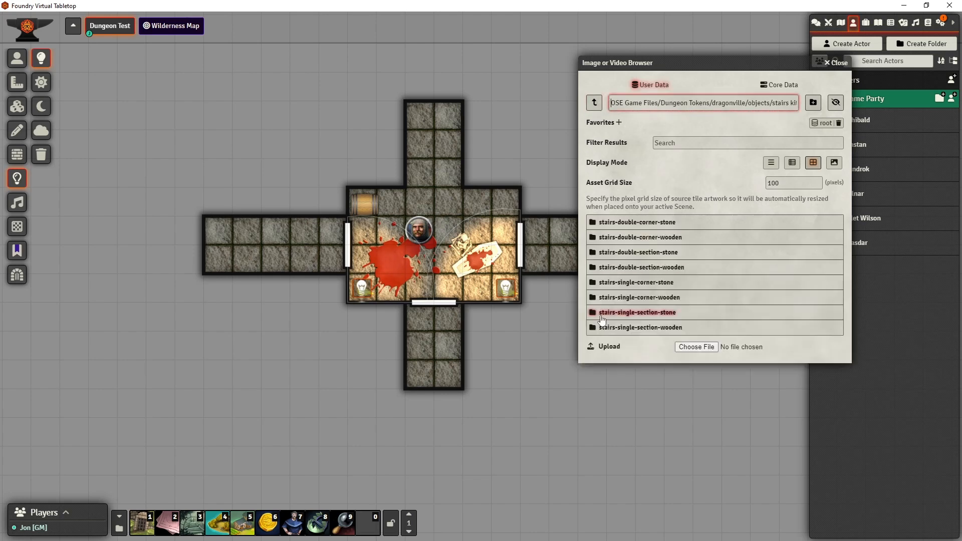
left_click(633, 314)
left_click(632, 231)
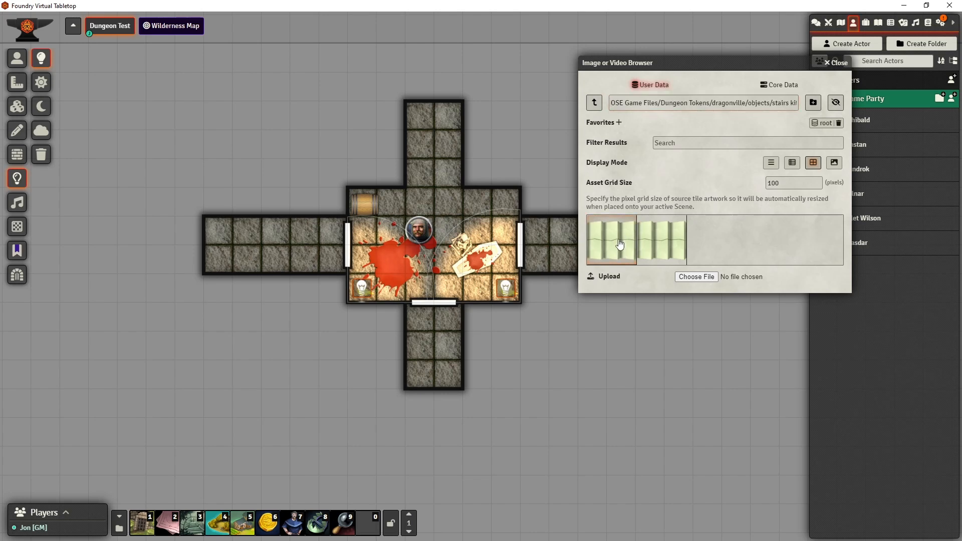
- Place the first stone stair tile on the west side of the north corridor and rotate it so its steps run east-west
left_click(17, 107)
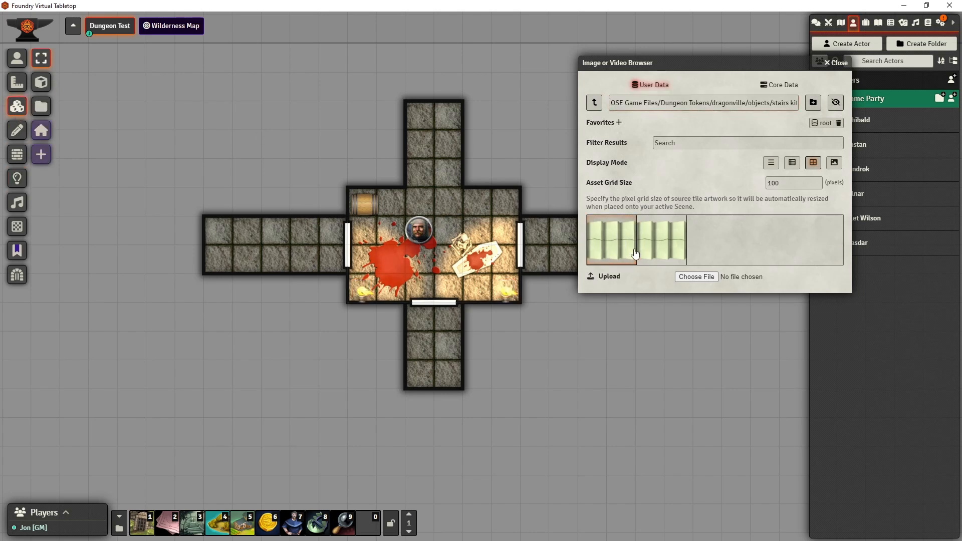
left_click(839, 64)
left_click(41, 107)
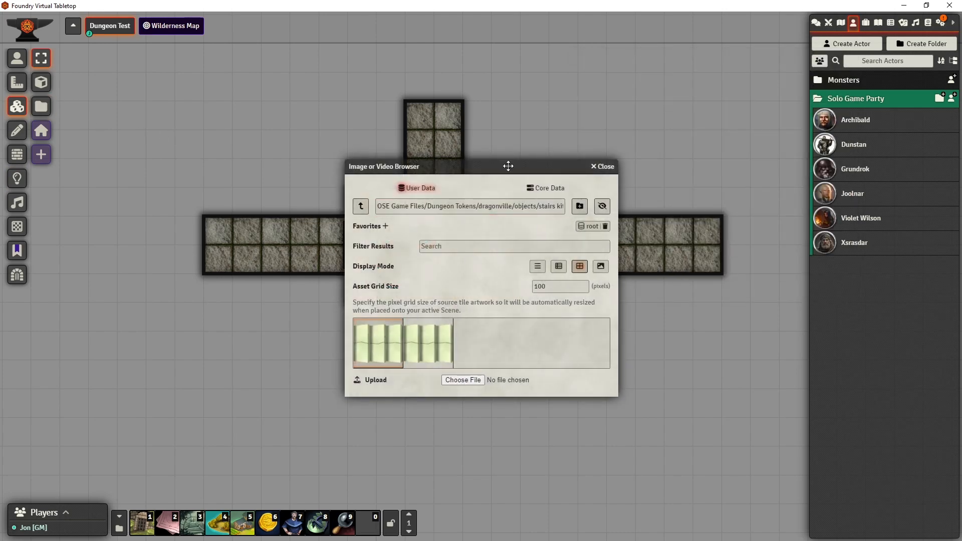
left_click_drag(507, 166, 783, 155)
left_click_drag(654, 332, 430, 143)
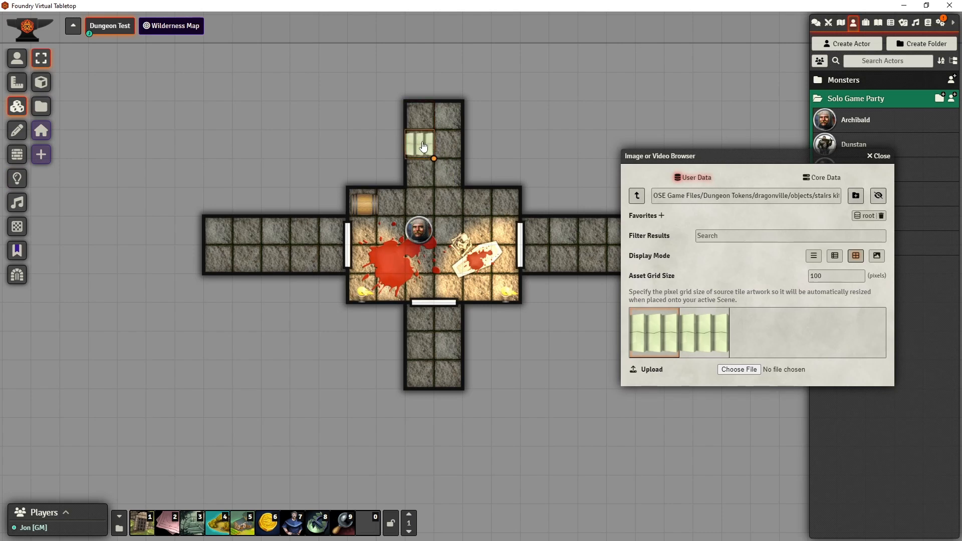
scroll(423, 146, "down", 6, "shift")
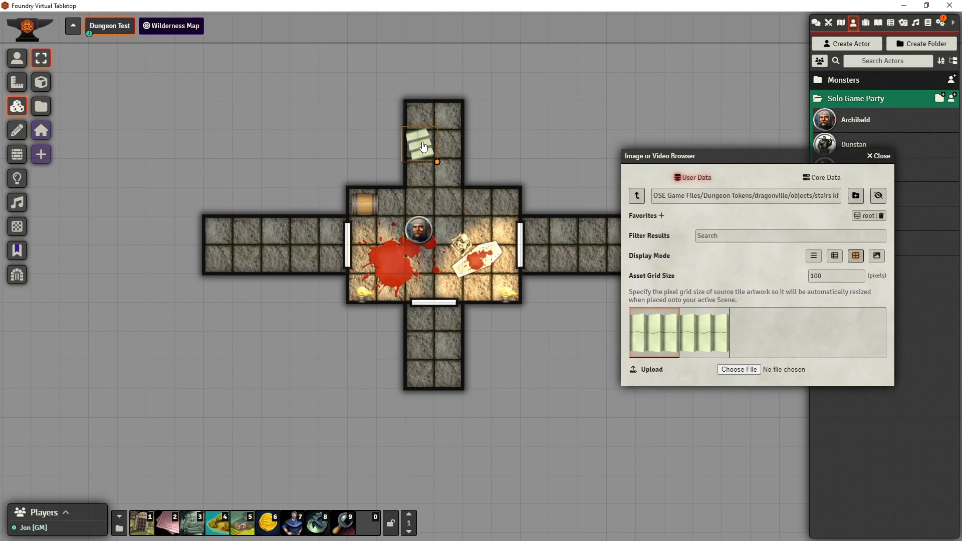
- Move the stair tile to the north corridor's northwest end square, and undo the trial enlargement of the tile
left_click_drag(436, 160, 436, 132)
key("ctrl+z")
key("ctrl+z")
key("ctrl+z")
key("ctrl+z")
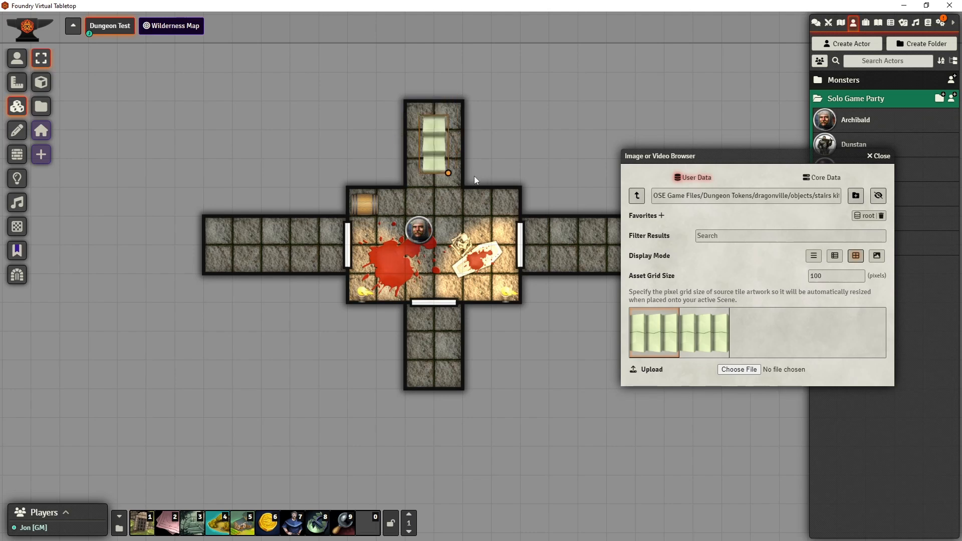
key("ctrl+z")
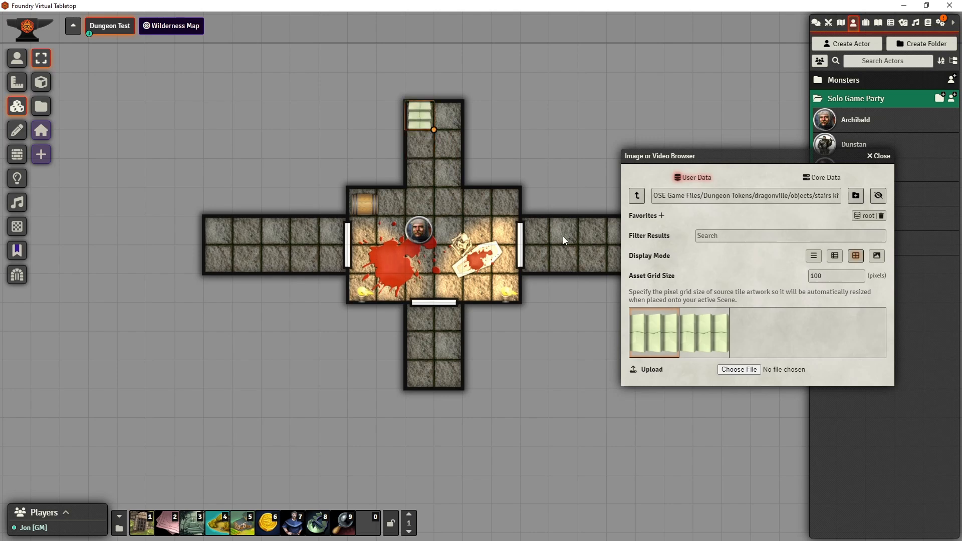
- Place a second stone stair tile in the corridor's northeast end square, rotate it to match, and close the image browser
left_click_drag(657, 336, 454, 123)
scroll(456, 124, "down", 6)
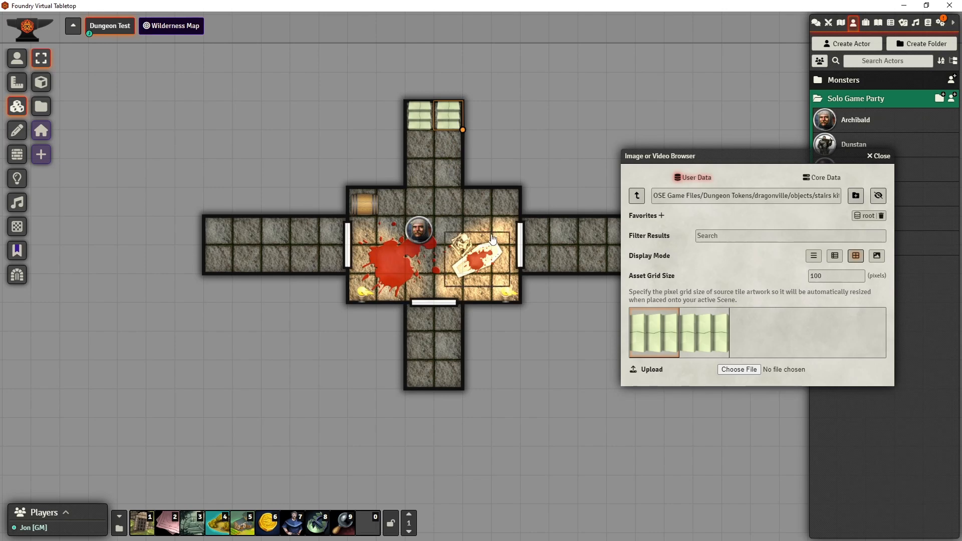
left_click(17, 58)
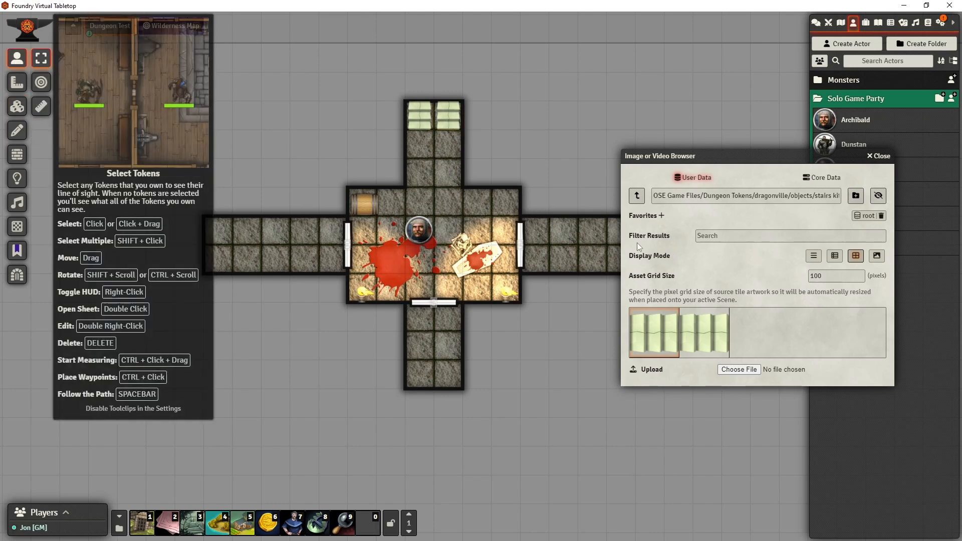
left_click(882, 156)
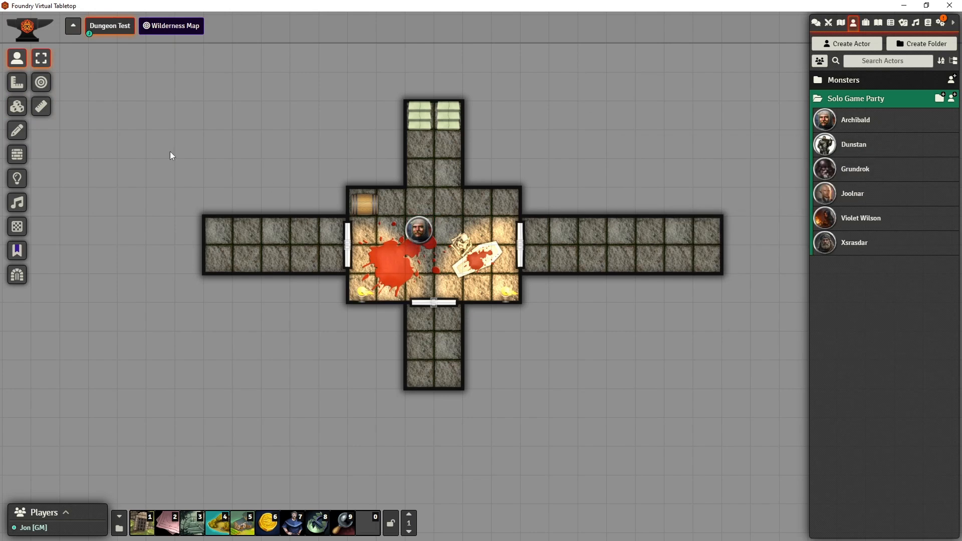
- Move the character token onto the northwest stair tile and walk it three squares south into the room to test its vision
left_click_drag(419, 231, 423, 129)
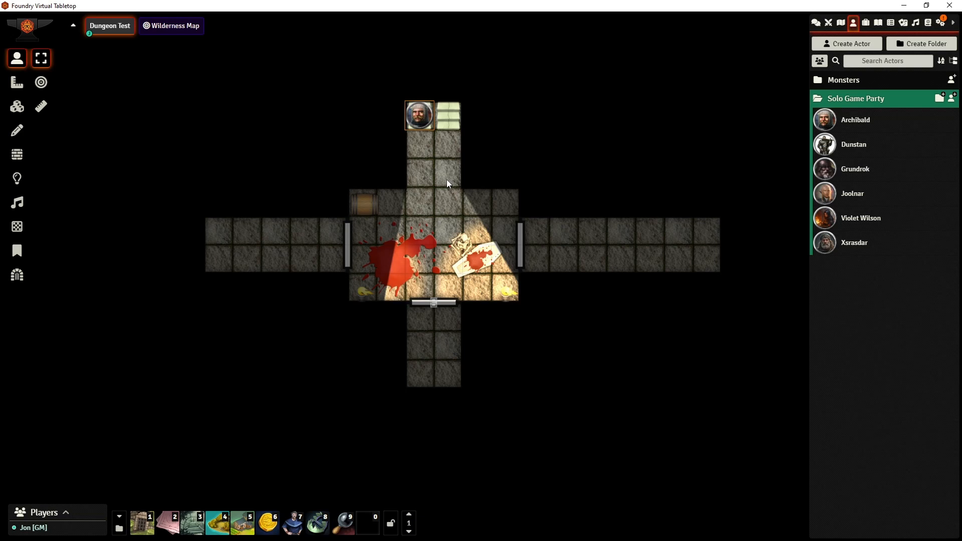
key("Down")
key("Down")
key("Down")
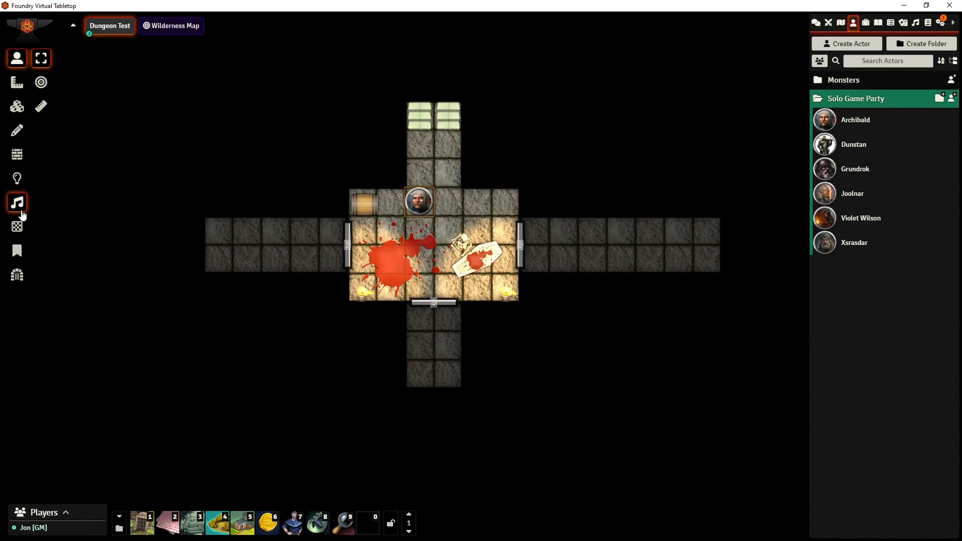
- Set the southwest torch light's animation intensity to 7
left_click(17, 179)
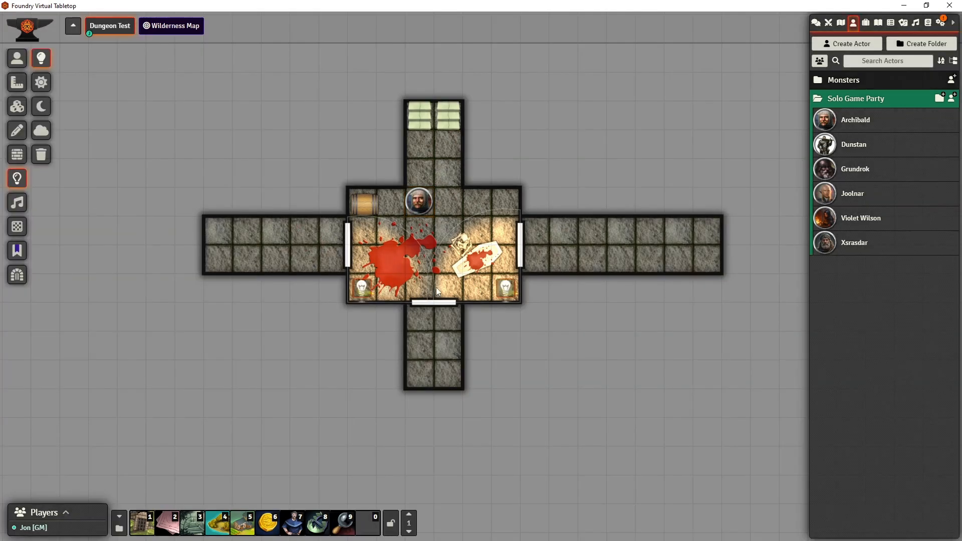
double_click(361, 291)
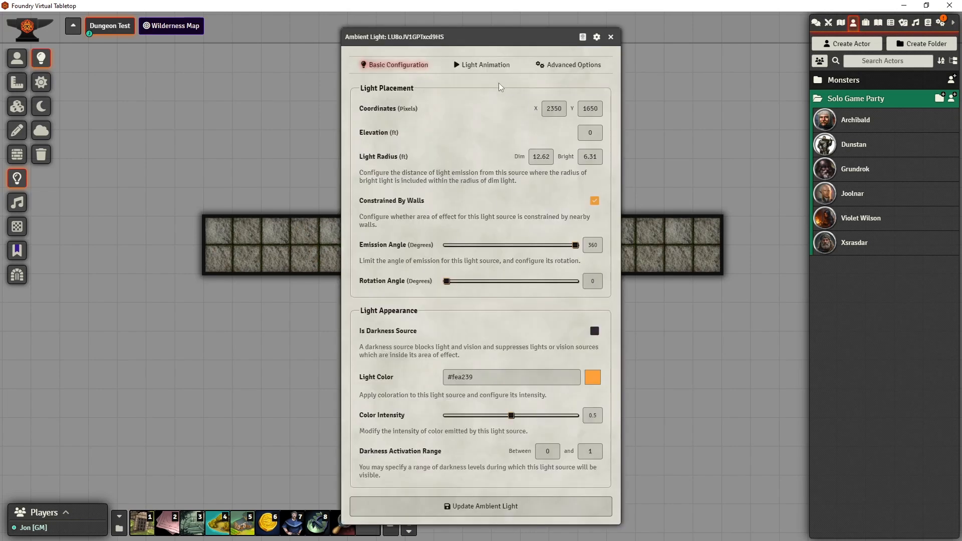
left_click(485, 67)
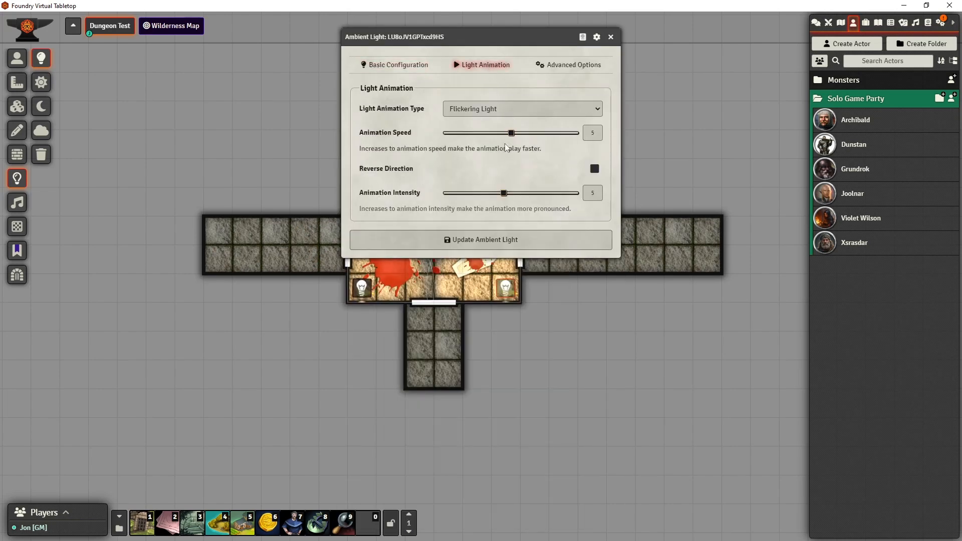
left_click_drag(504, 193, 534, 194)
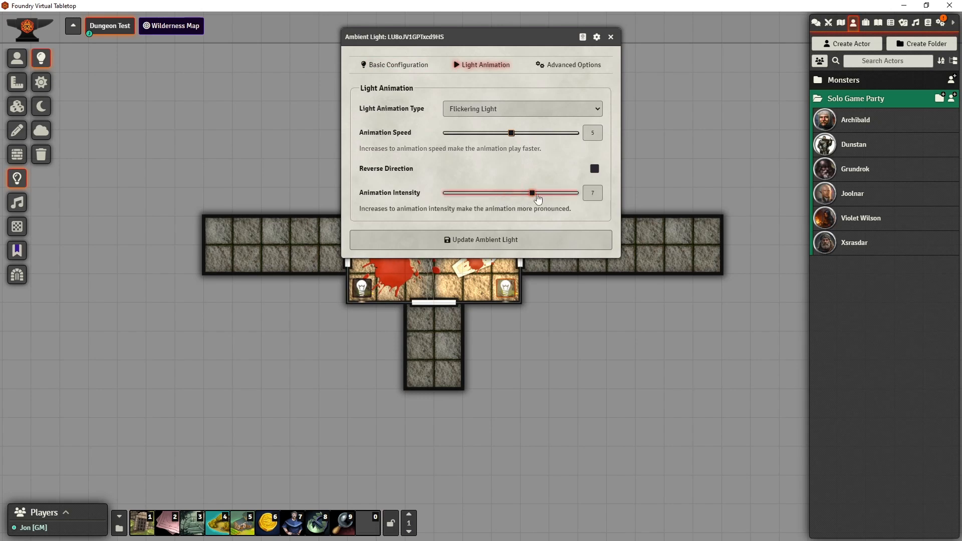
left_click(485, 240)
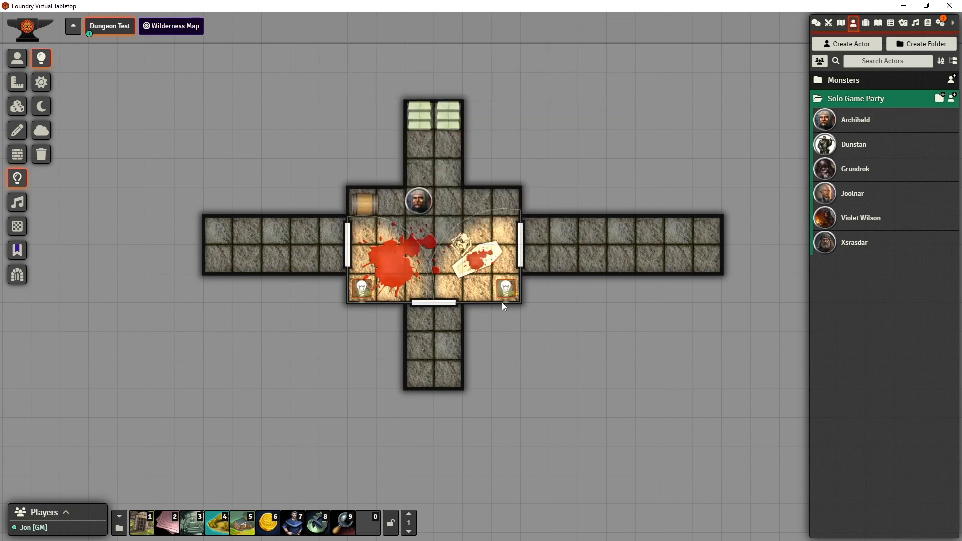
- Set the southeast torch light's animation intensity to 8 and return to token selection
double_click(505, 290)
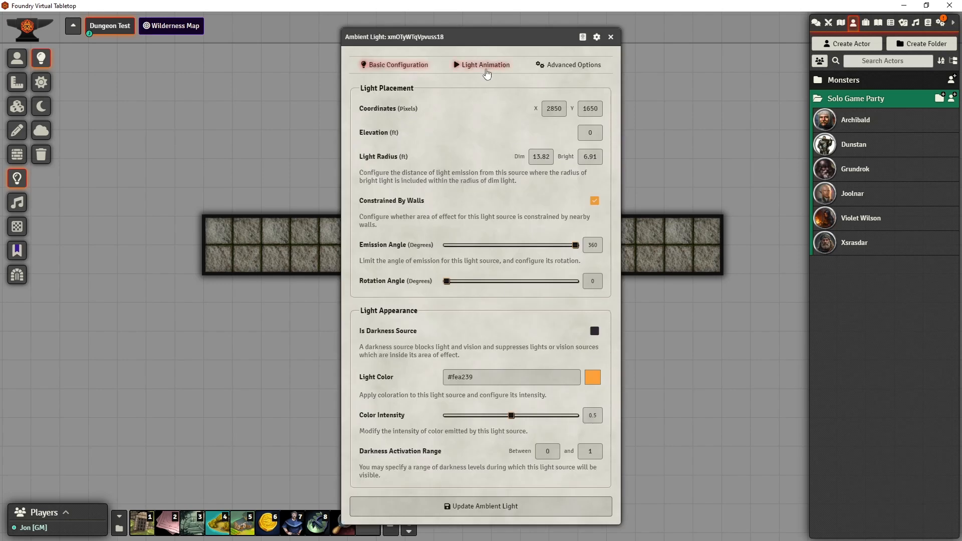
left_click(485, 65)
left_click_drag(535, 193, 553, 192)
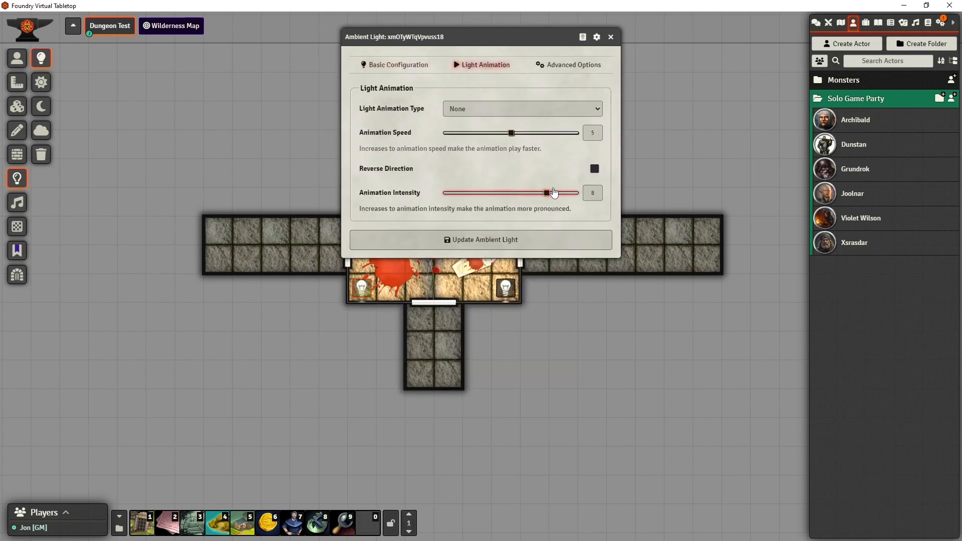
left_click(528, 242)
left_click(18, 61)
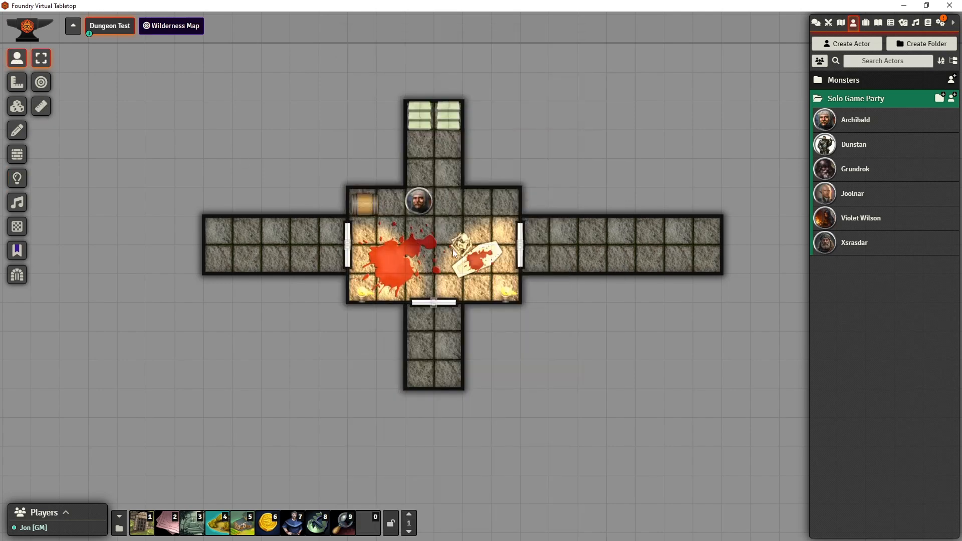
- Place the white ape from the Monsters folder in the east corridor and open the room's east door
left_click(425, 209)
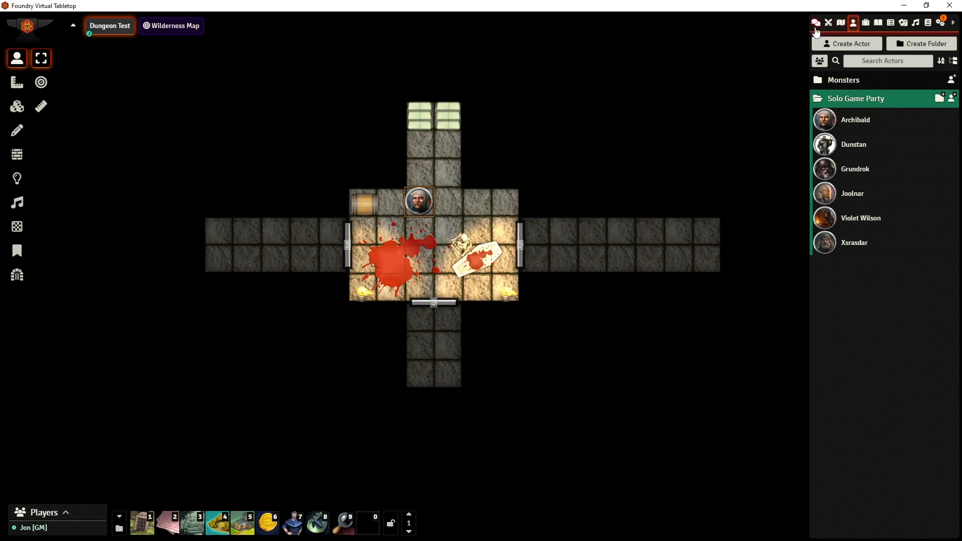
left_click(843, 80)
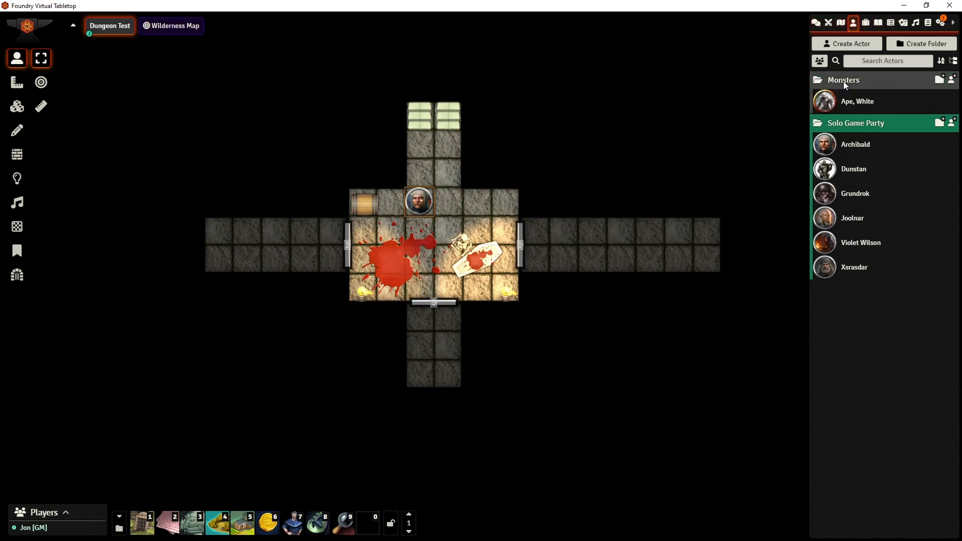
left_click(859, 107)
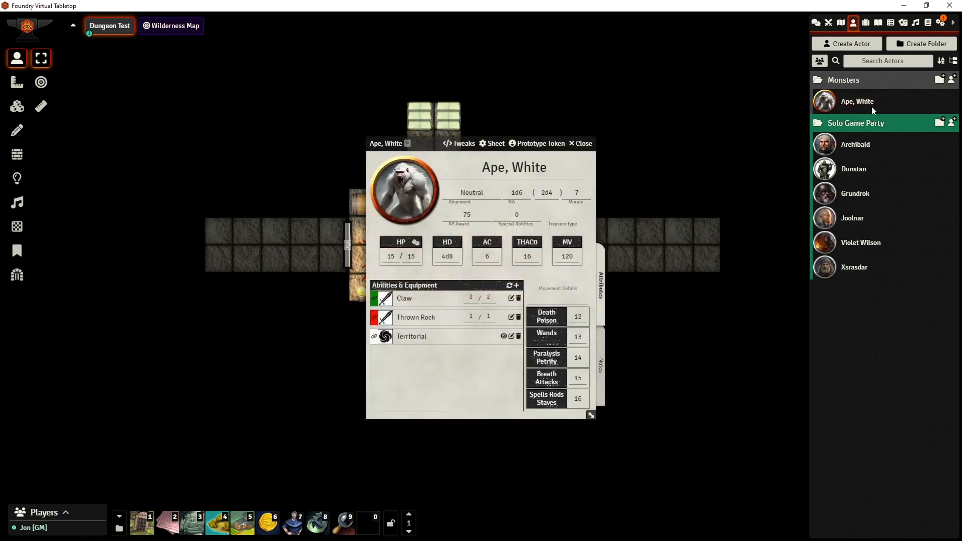
left_click(587, 144)
left_click_drag(853, 107, 618, 258)
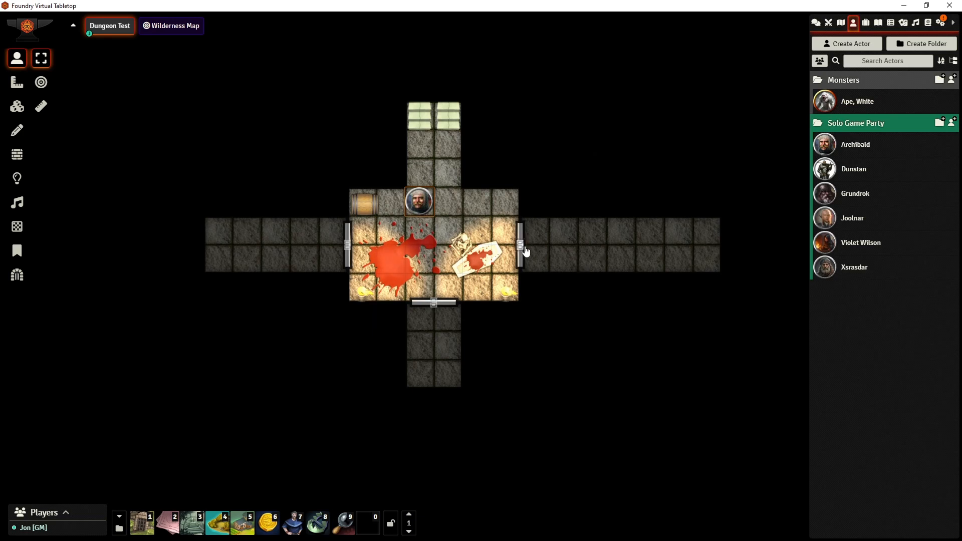
left_click(522, 264)
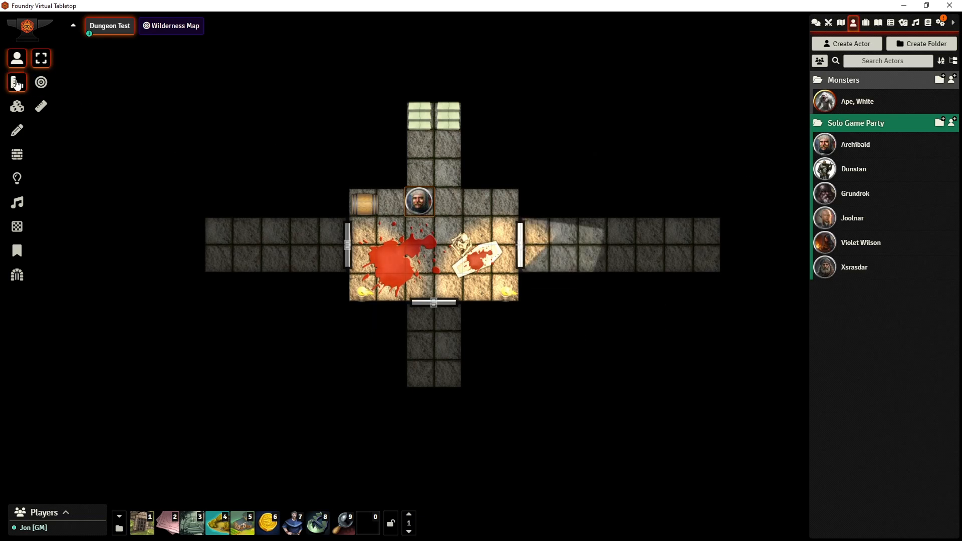
- Mark the ape token as a target, select it to check its vision, and show its token options
left_click(44, 85)
left_click(17, 86)
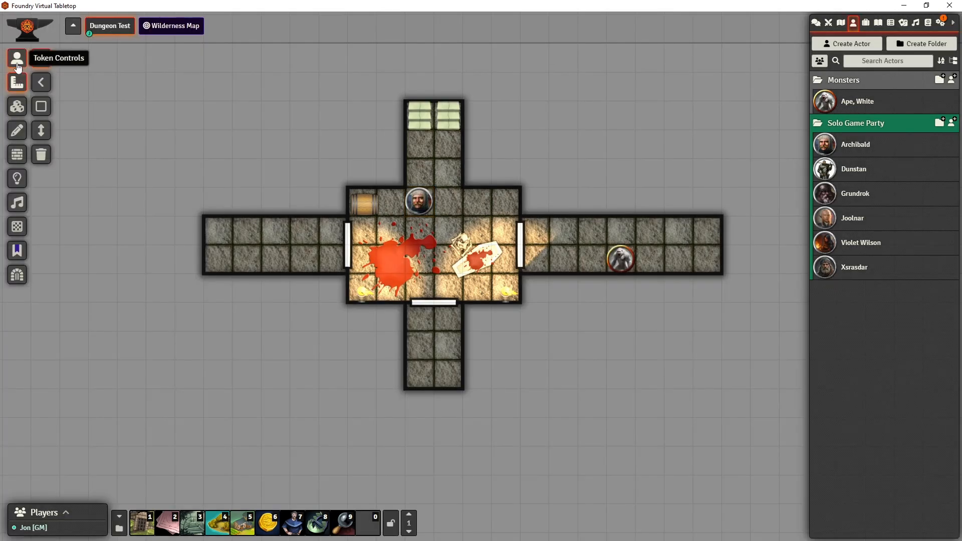
left_click(17, 60)
left_click(627, 267)
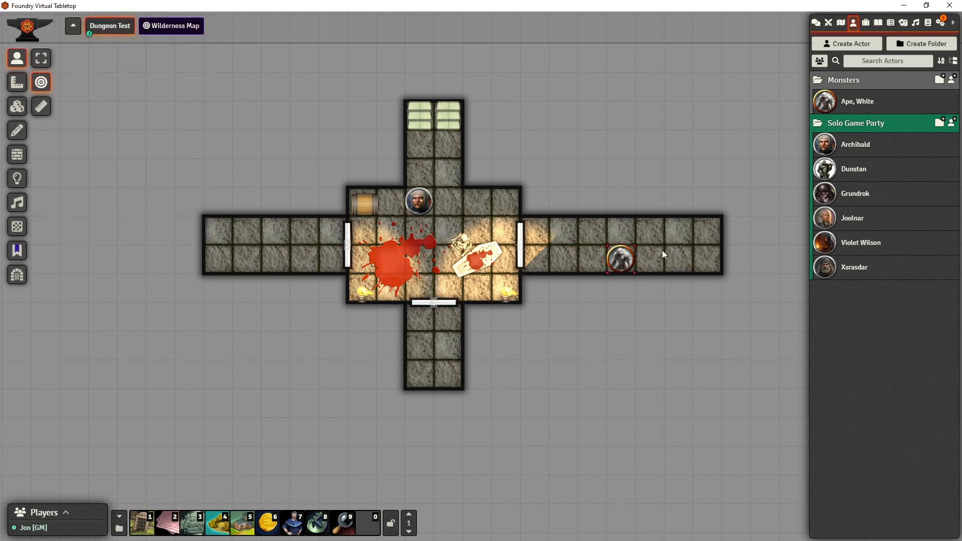
left_click(41, 58)
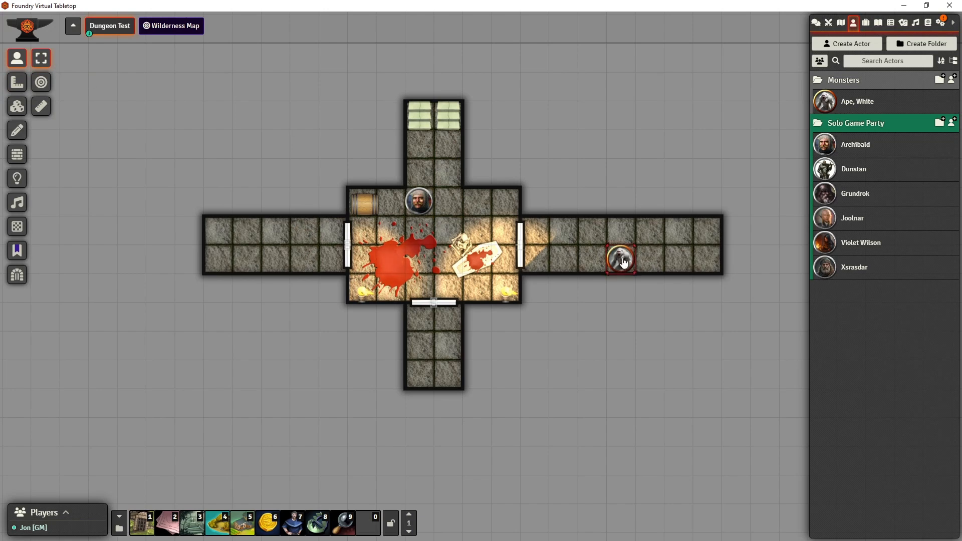
left_click(622, 271)
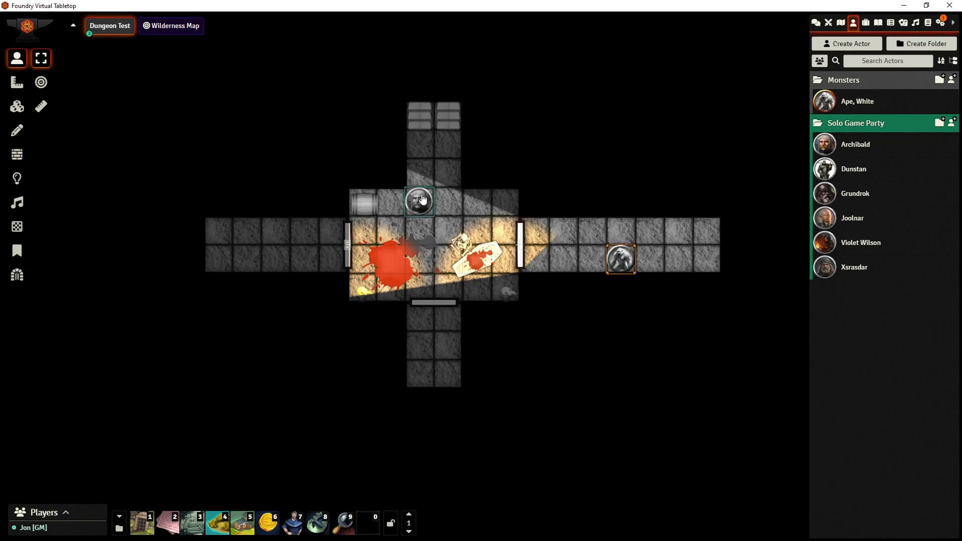
right_click(629, 264)
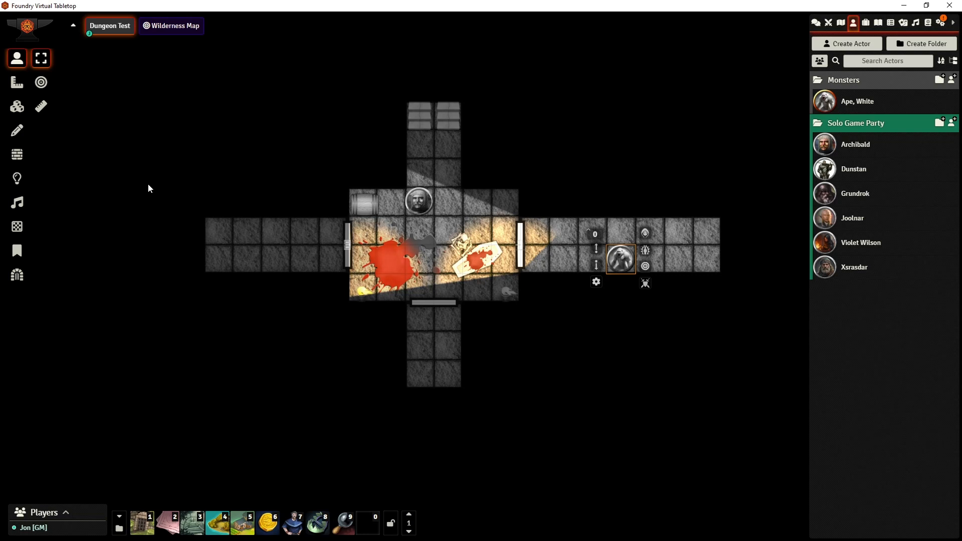
- Sketch a freehand outline of a passage running south from the south corridor's end and bending east
left_click(17, 130)
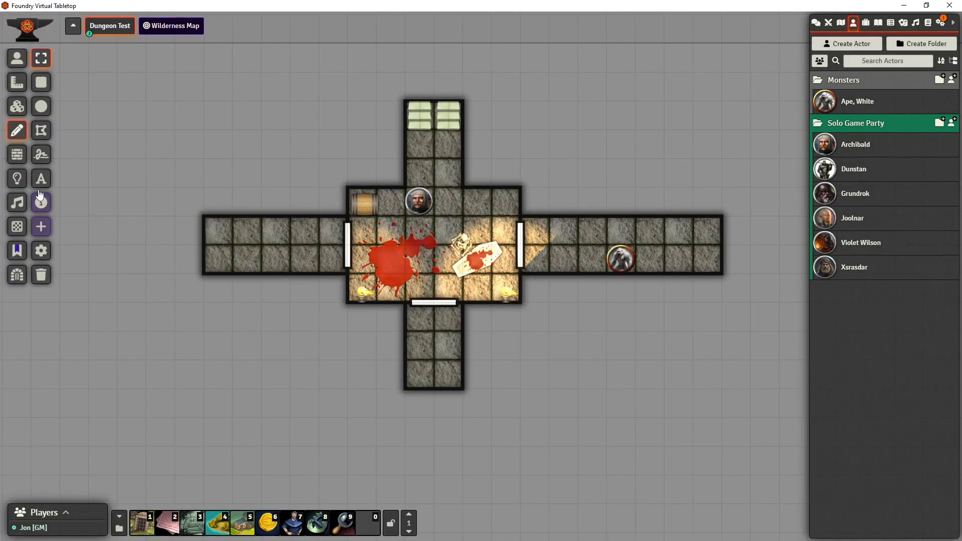
left_click(48, 153)
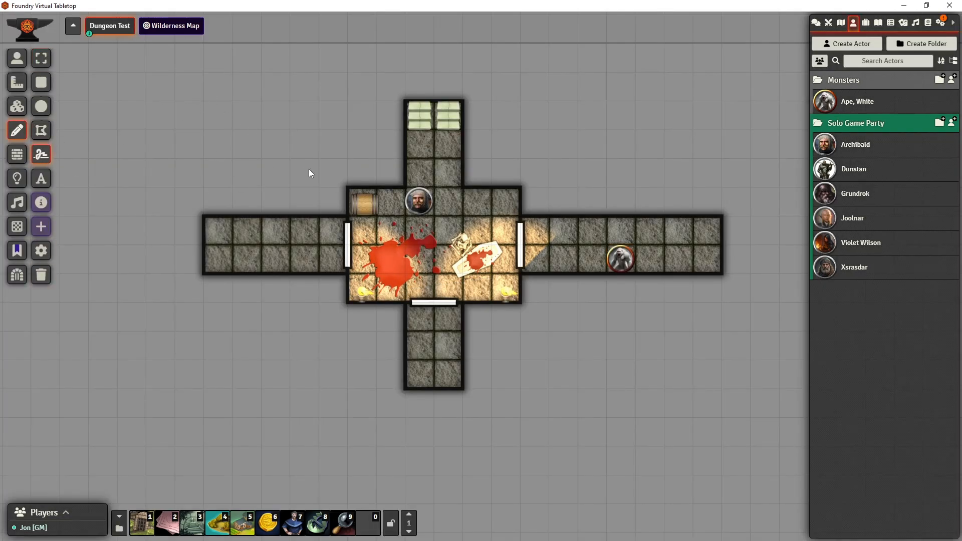
mouse_move(405, 387)
left_mouse_down()
mouse_move(409, 465)
mouse_move(432, 490)
mouse_move(516, 501)
mouse_move(524, 462)
mouse_move(458, 426)
left_mouse_up()
left_click_drag(461, 385, 407, 384)
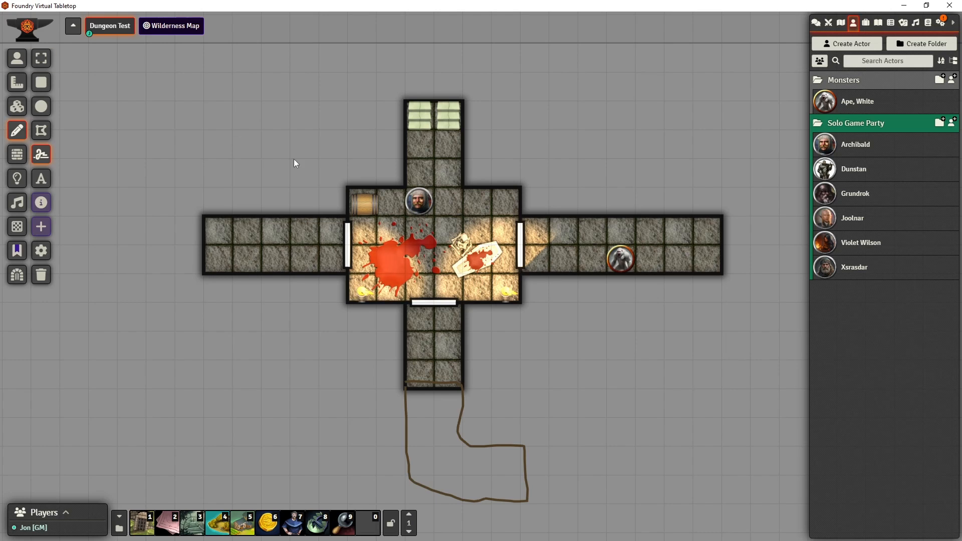
- Delete the freehand passage outline and return to token selection
left_click(42, 59)
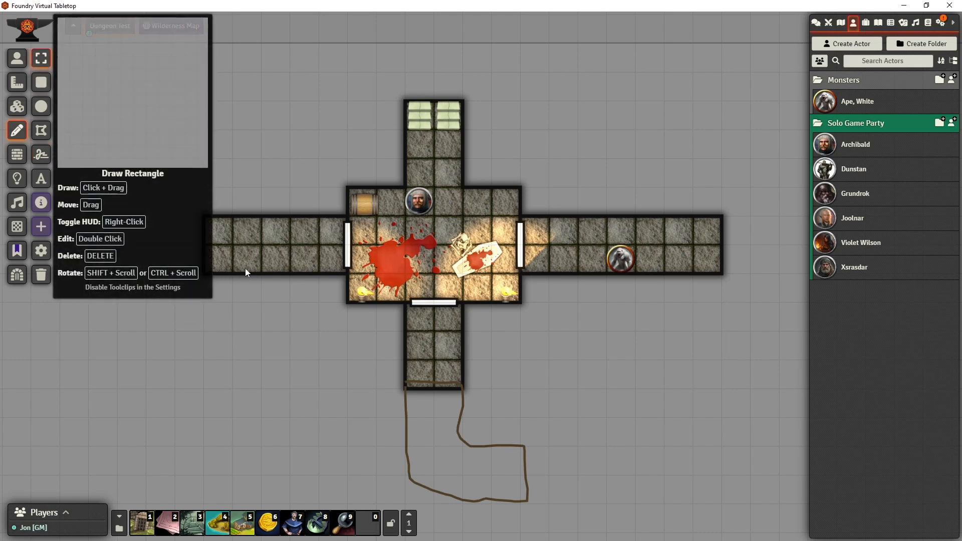
mouse_move(374, 358)
left_mouse_down()
mouse_move(532, 497)
mouse_move(585, 503)
left_mouse_up()
key("Delete")
left_click(17, 58)
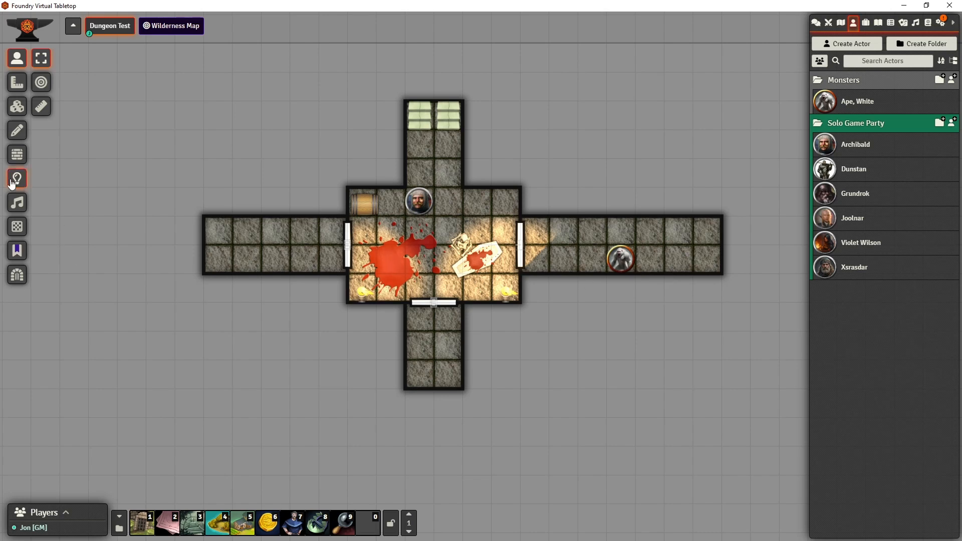
- Try the Xenomorph theme on the dungeon map, reapply Dungeon Squares, and close the dungeon settings
left_click(17, 274)
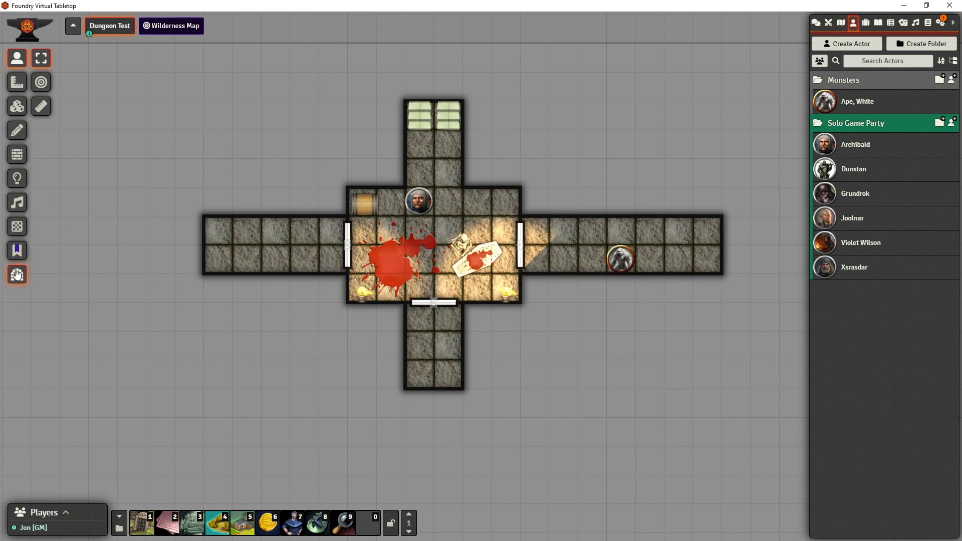
left_click(38, 158)
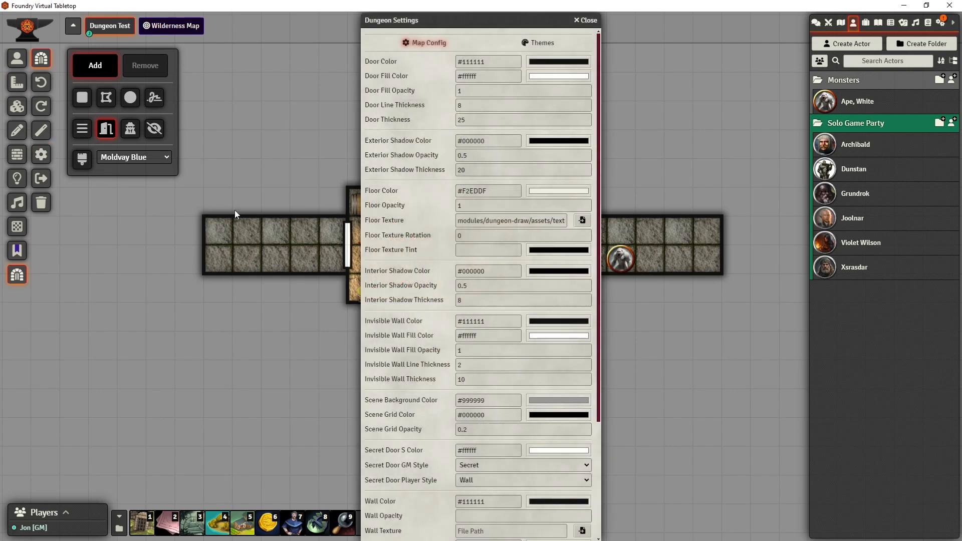
left_click(548, 43)
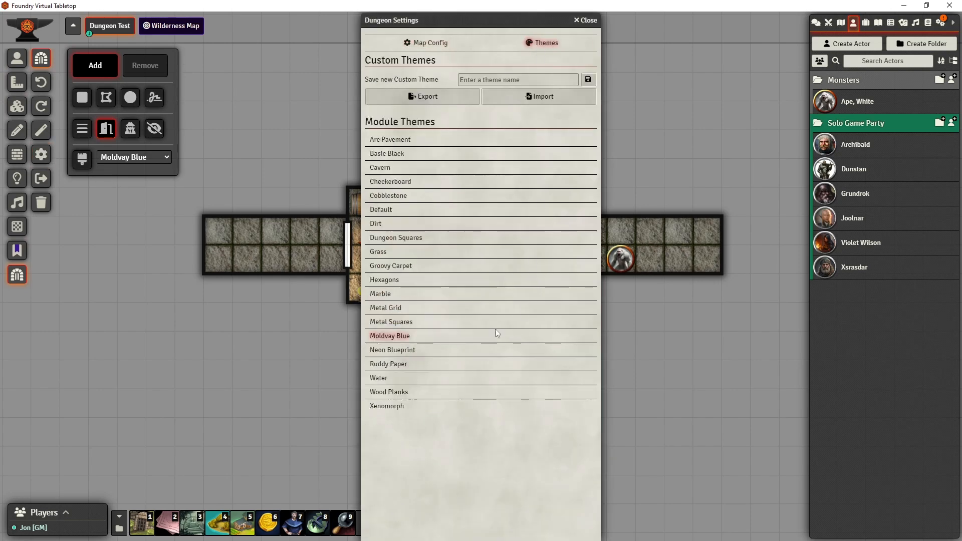
left_click_drag(511, 21, 788, 21)
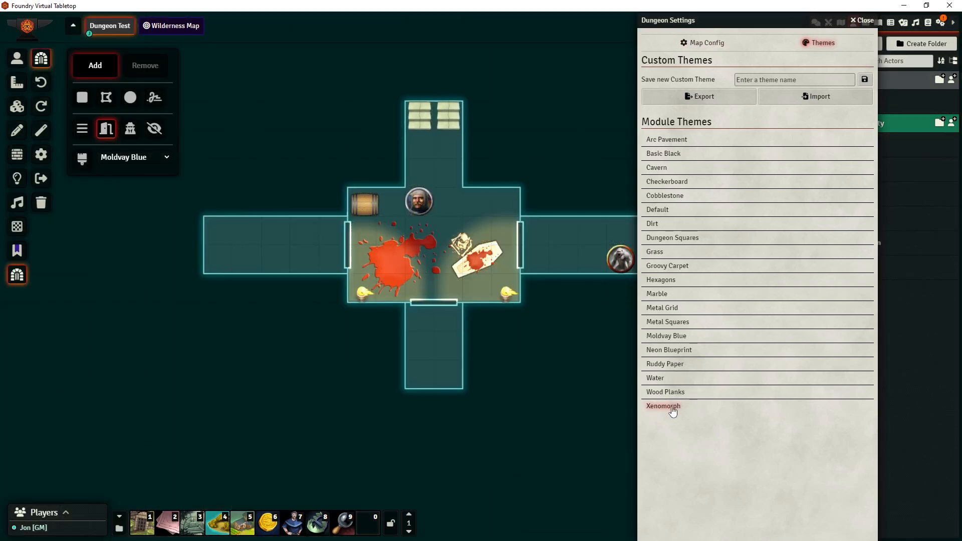
left_click(672, 407)
left_click(653, 241)
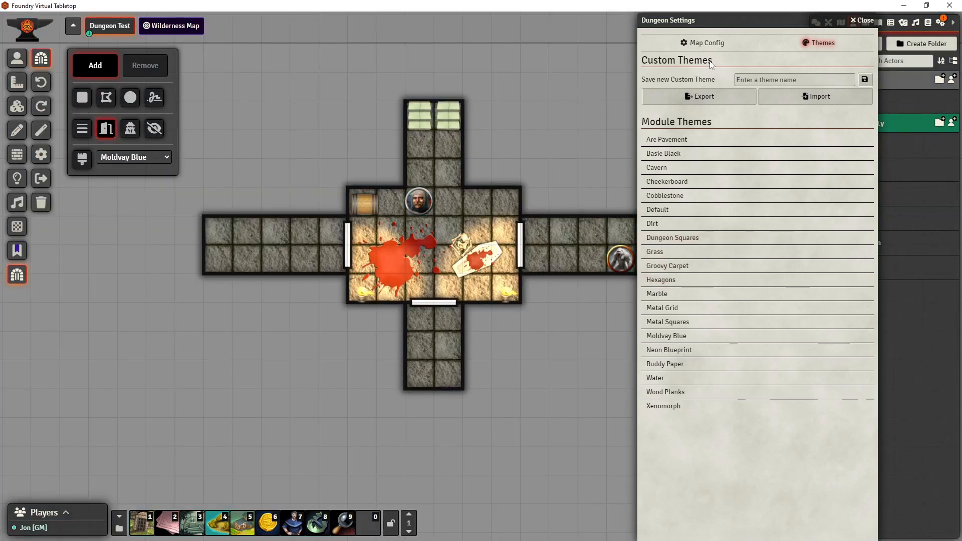
left_click(863, 20)
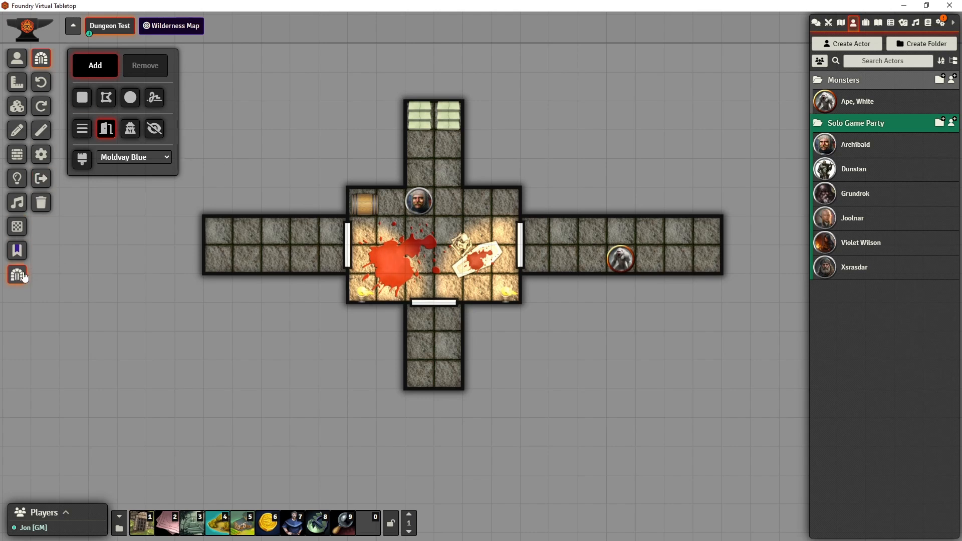
- Review the module themes in the dungeon settings and close the settings
left_click(41, 154)
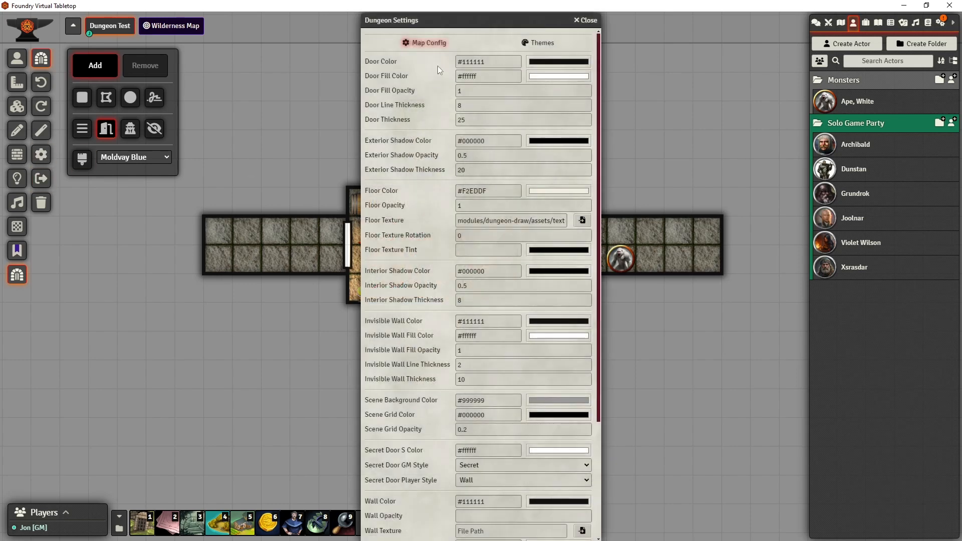
left_click(527, 45)
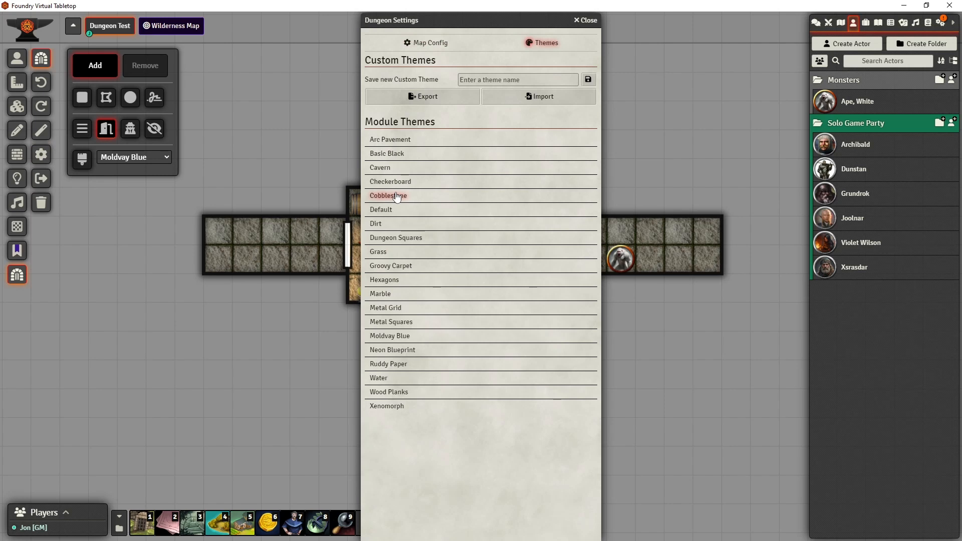
left_click(84, 161)
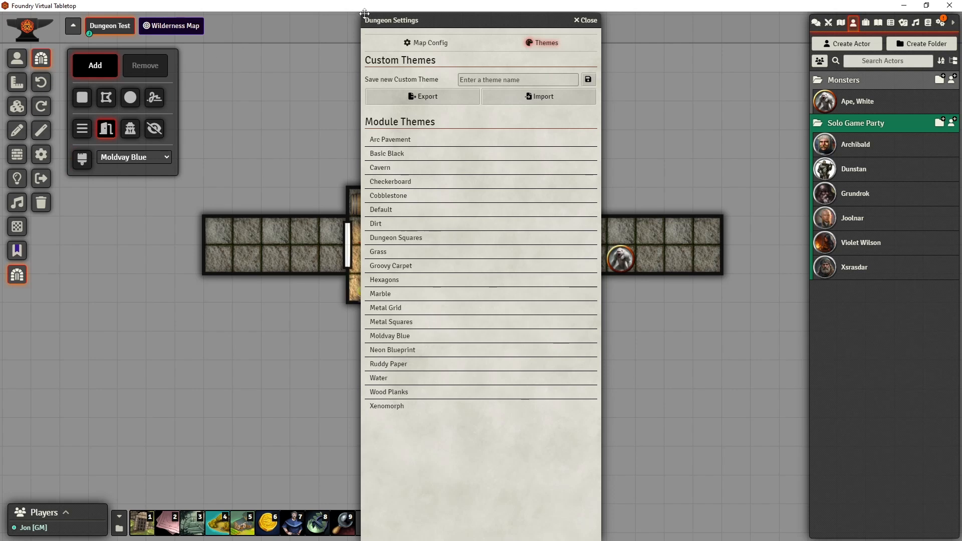
left_click(15, 61)
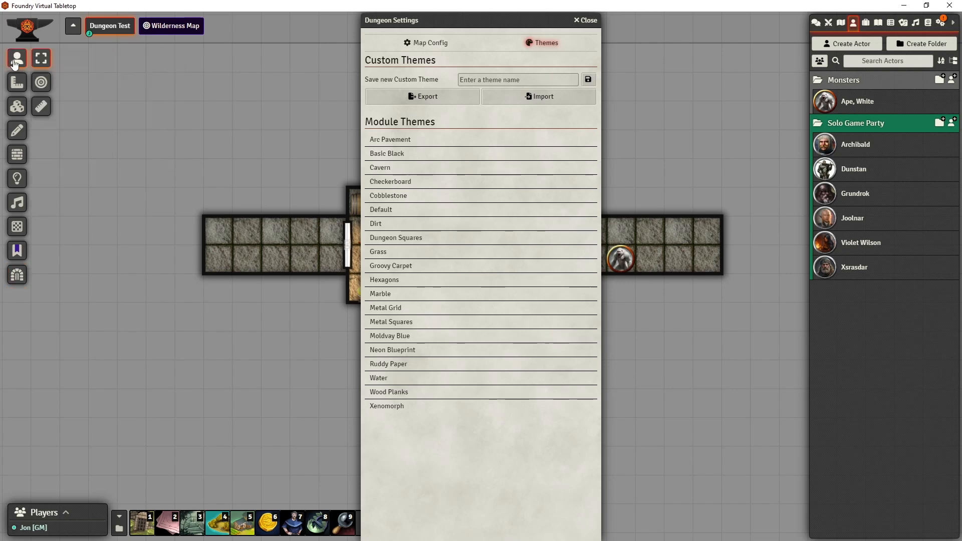
left_click(588, 21)
- Add a room four squares wide and three squares deep at the south corridor's end, with a door where they meet
left_click(17, 275)
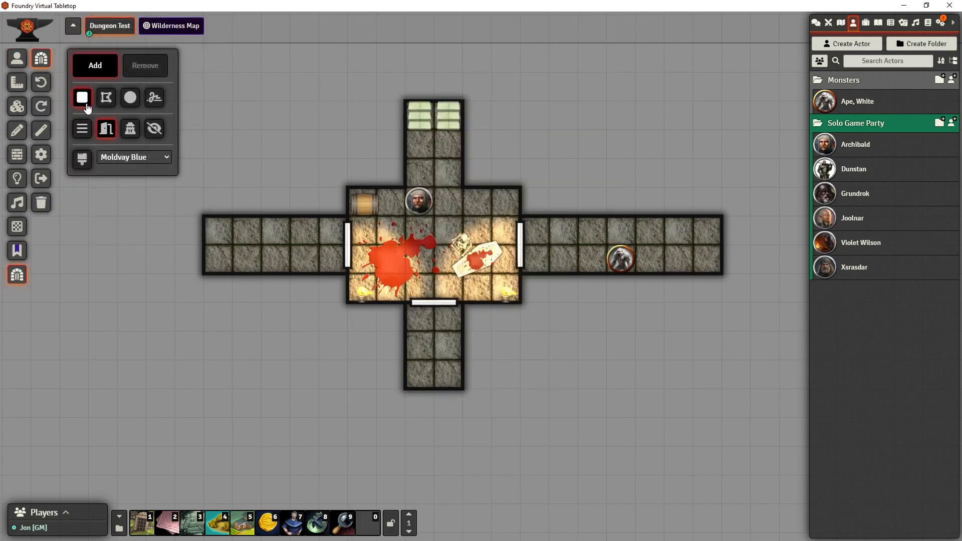
left_click_drag(252, 313, 338, 217)
left_click_drag(464, 295, 580, 380)
left_click(106, 129)
left_click_drag(495, 291, 550, 293)
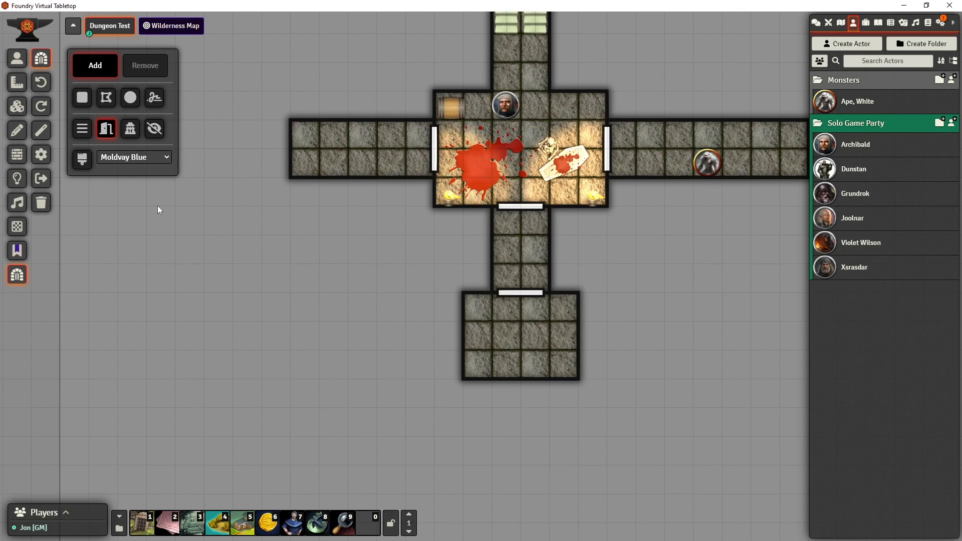
- Paint the new south room with the Dirt theme and return to token selection
left_click(118, 159)
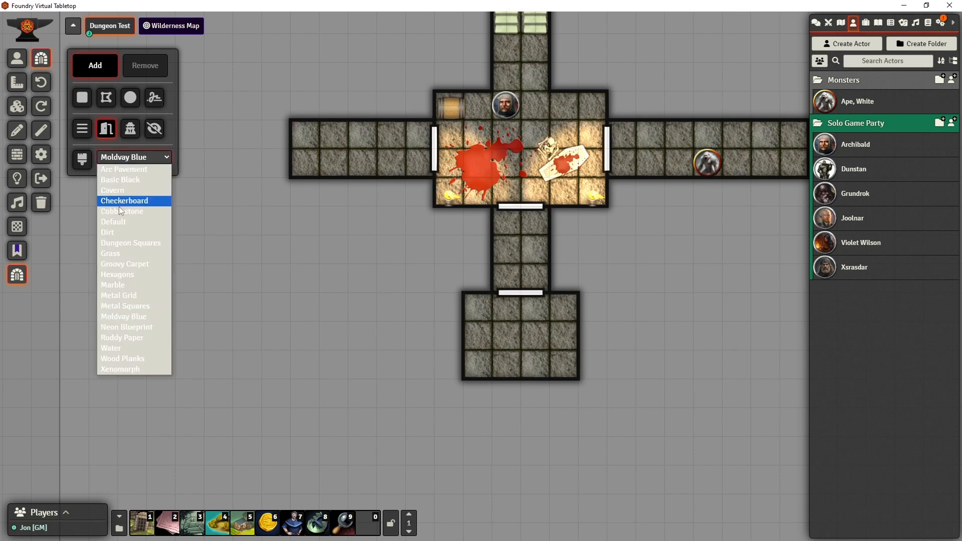
left_click(119, 232)
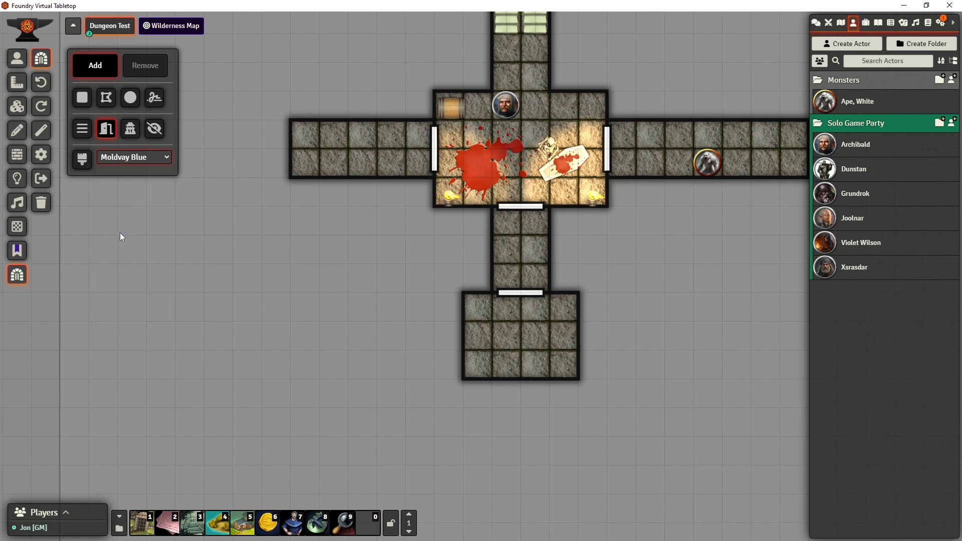
left_click(82, 159)
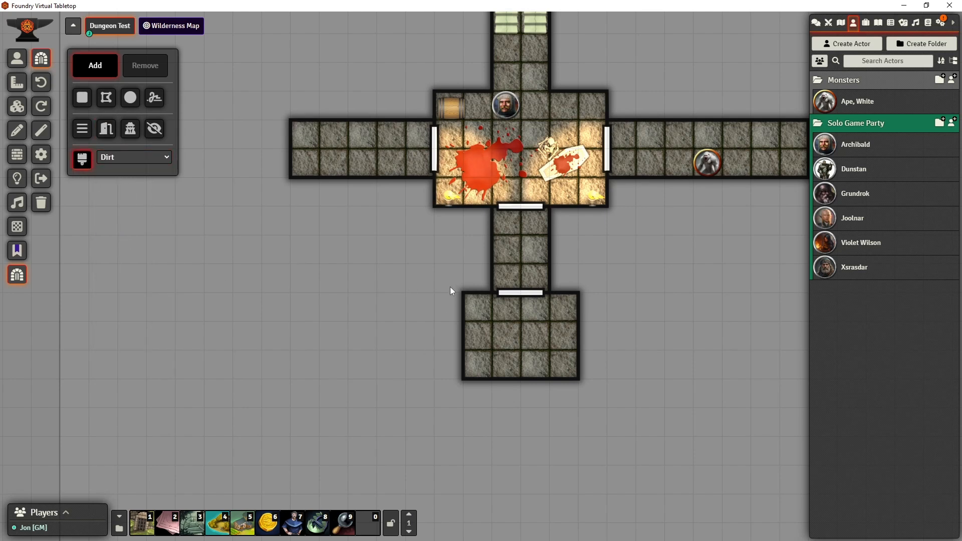
mouse_move(450, 292)
left_mouse_down()
mouse_move(589, 289)
mouse_move(579, 299)
mouse_move(581, 379)
mouse_move(467, 383)
mouse_move(451, 295)
left_mouse_up()
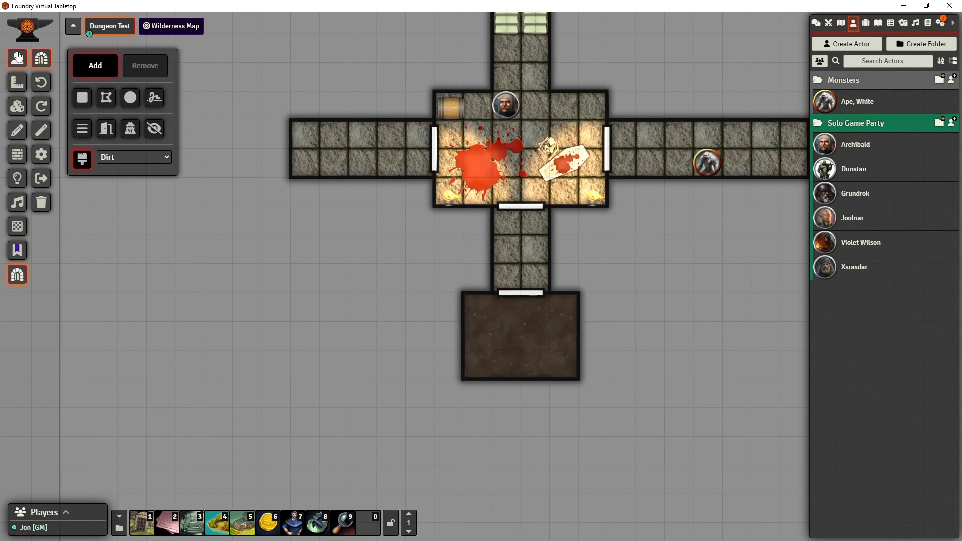
left_click(17, 56)
- Place a cobweb tile from the dragonville objects/main web folder in the southeast corner of the dirt room
scroll(555, 317, "up", 5)
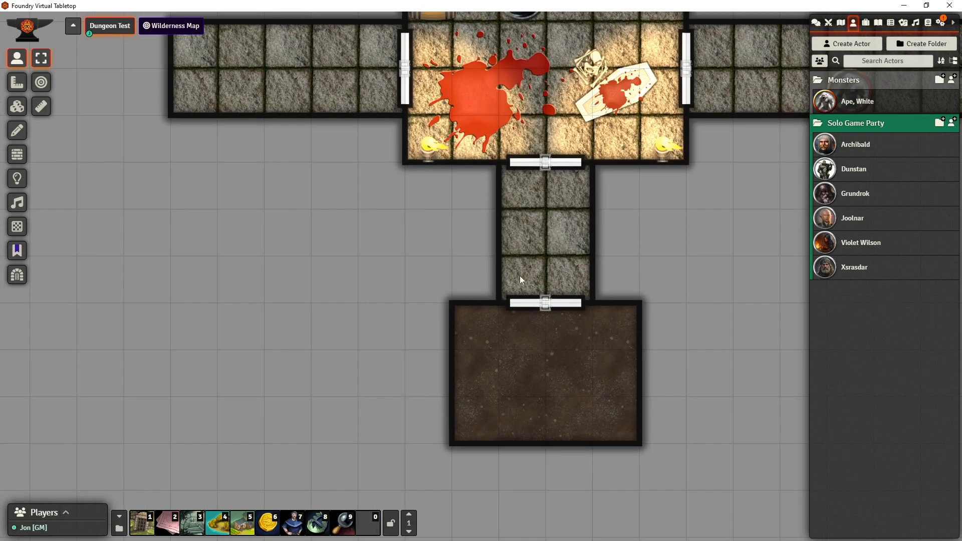
scroll(549, 313, "down", 4)
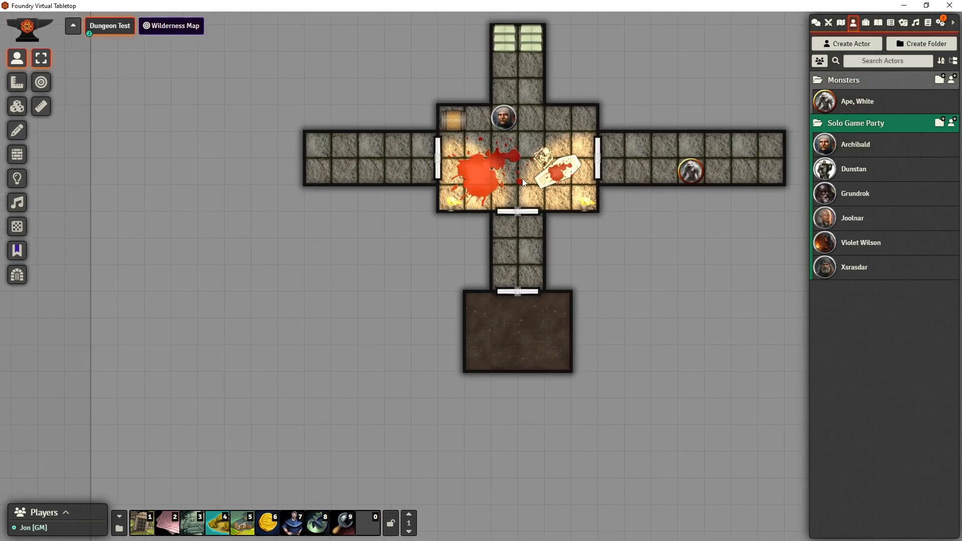
scroll(556, 266, "up", 4)
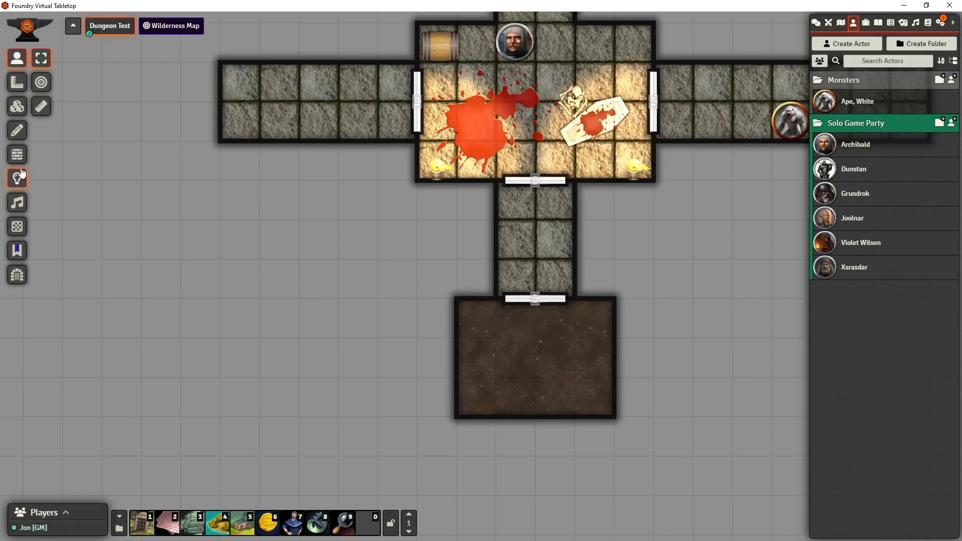
left_click(17, 107)
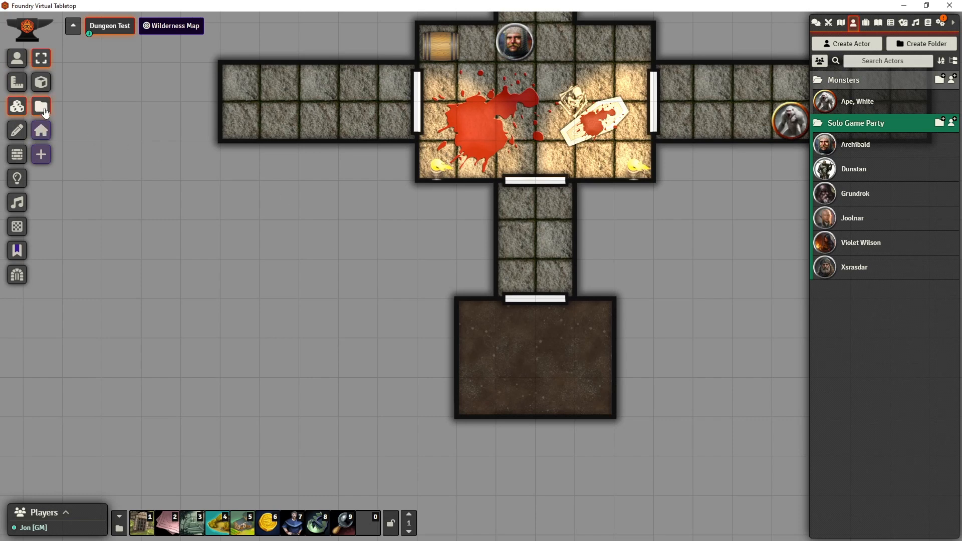
left_click(41, 108)
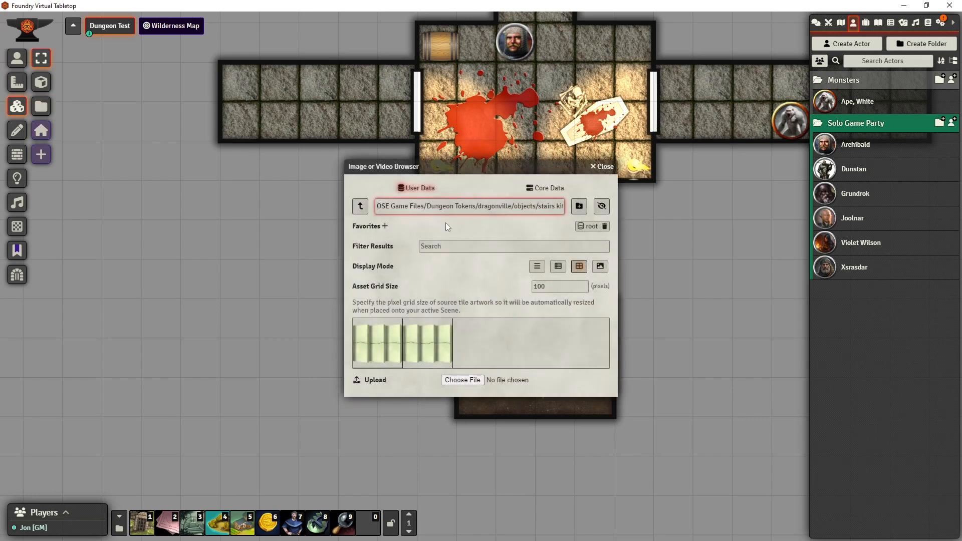
left_click(363, 207)
left_click(389, 341)
scroll(423, 338, "down", 12)
scroll(451, 418, "down", 2)
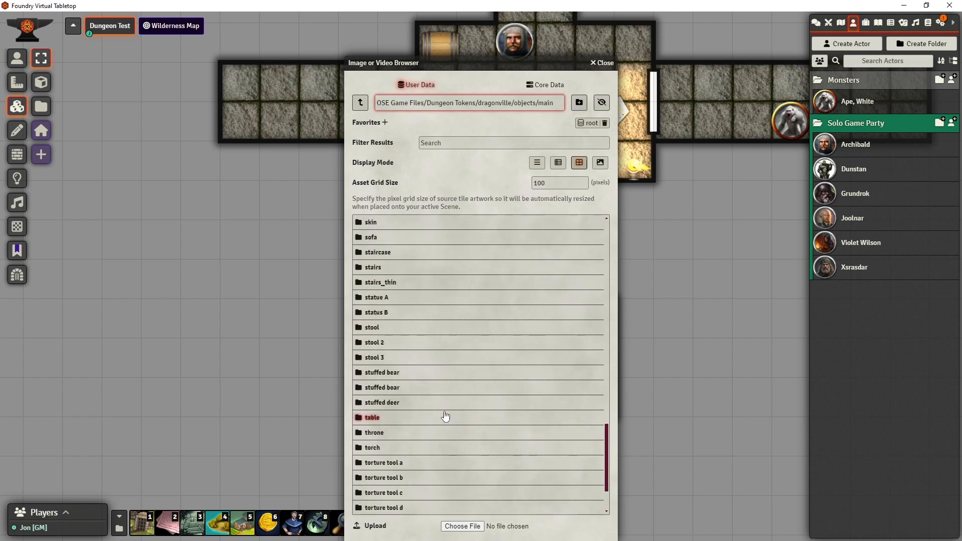
scroll(428, 432, "down", 2)
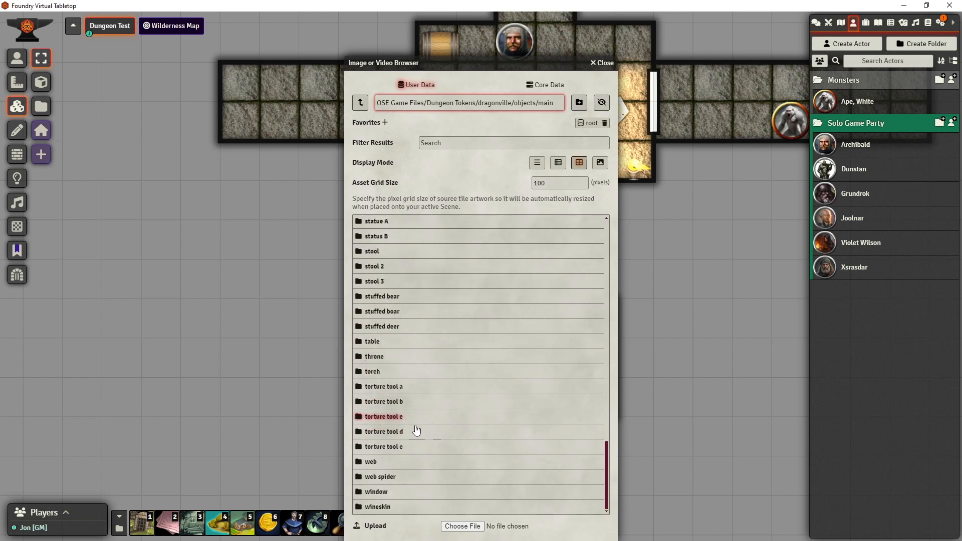
left_click(377, 467)
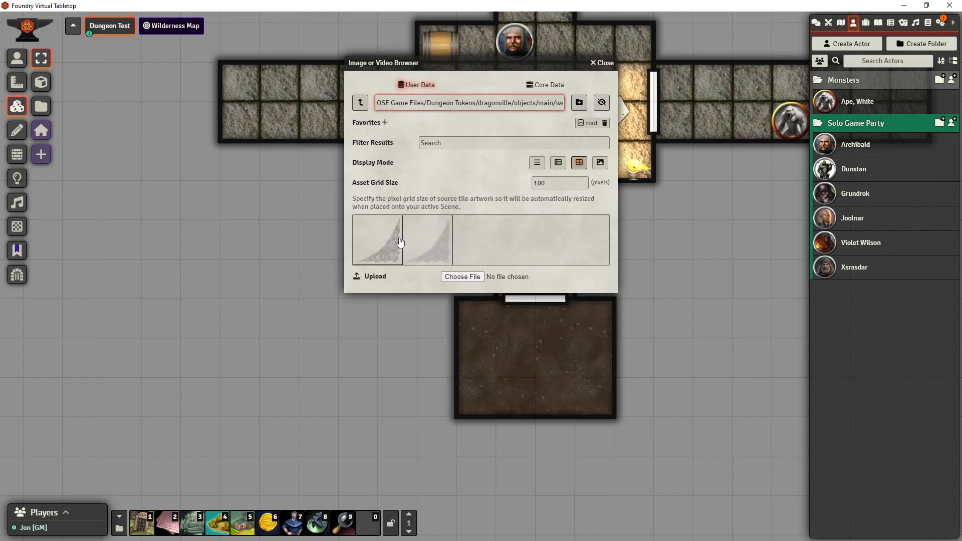
left_click_drag(393, 250, 599, 406)
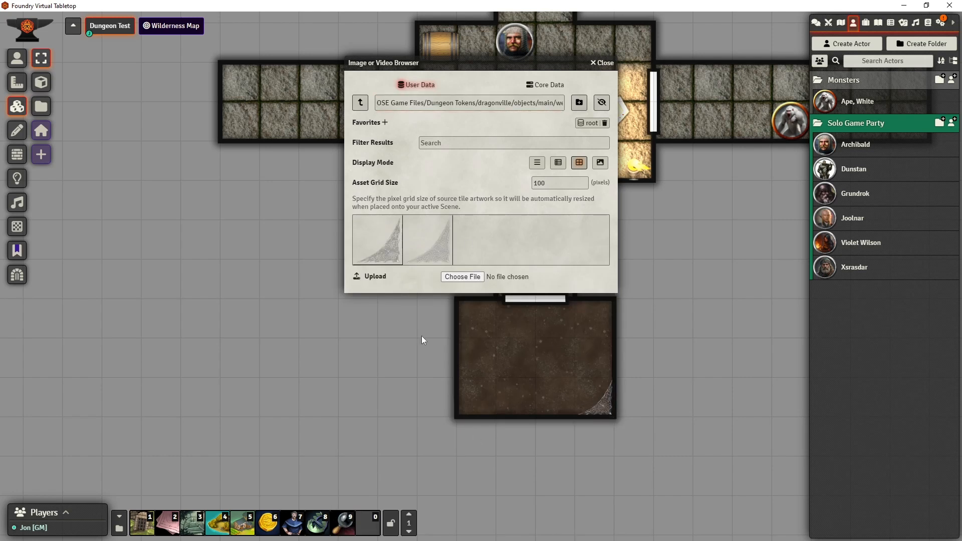
- Place a second cobweb tile in the dirt room's northwest corner and rotate it to fit the corner
left_click_drag(475, 60, 813, 141)
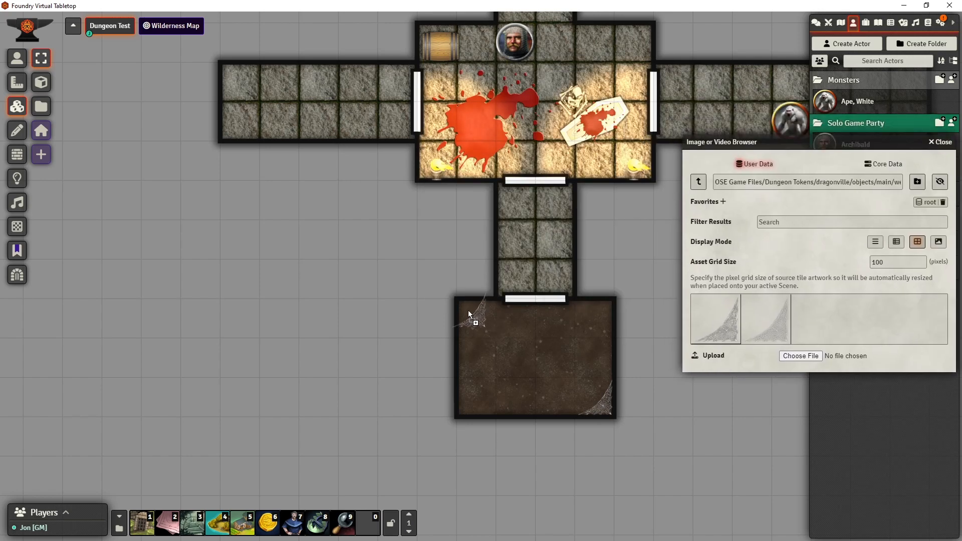
left_click(486, 332)
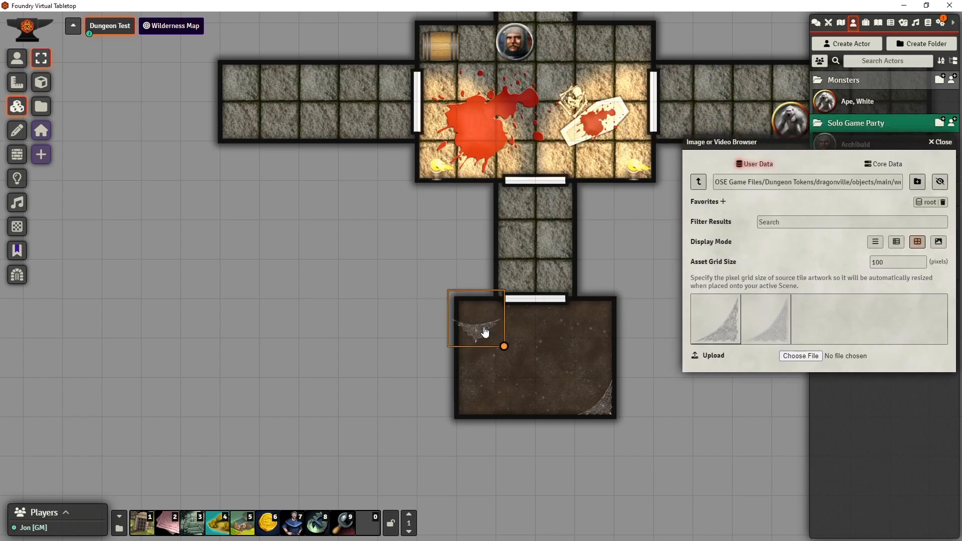
scroll(485, 332, "down", 7)
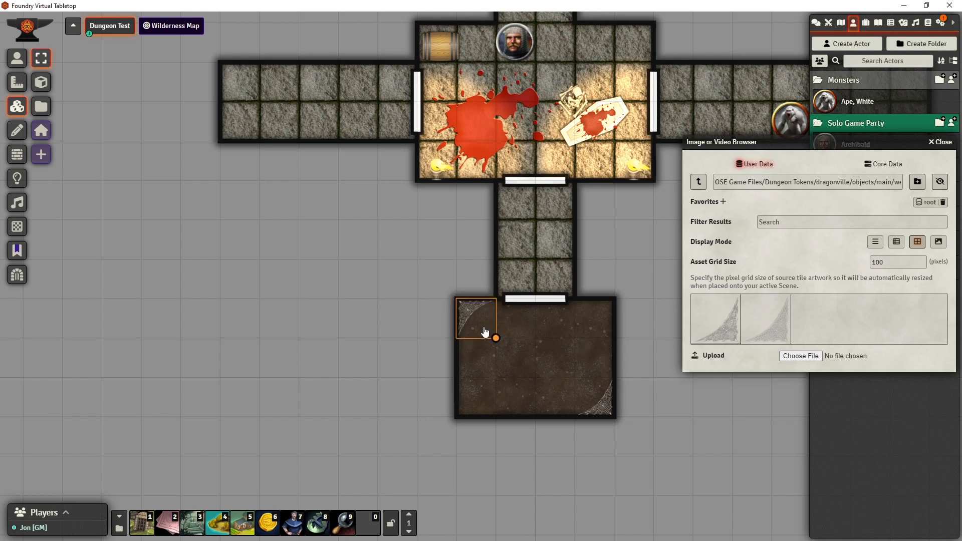
- Place a coffin tile about two squares long in the dirt room's centre, deleting the oversized first one, and rotate it diagonally
left_click(698, 182)
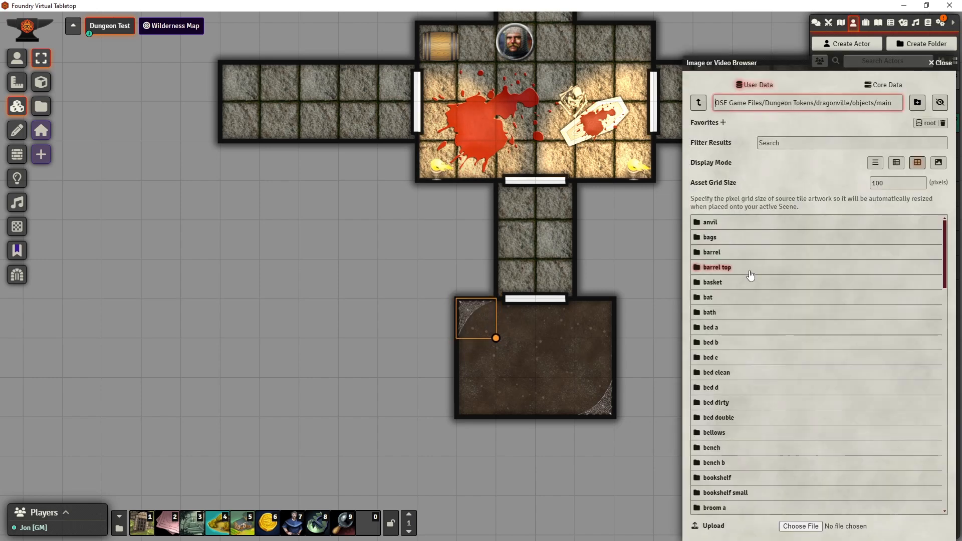
scroll(780, 419, "down", 4)
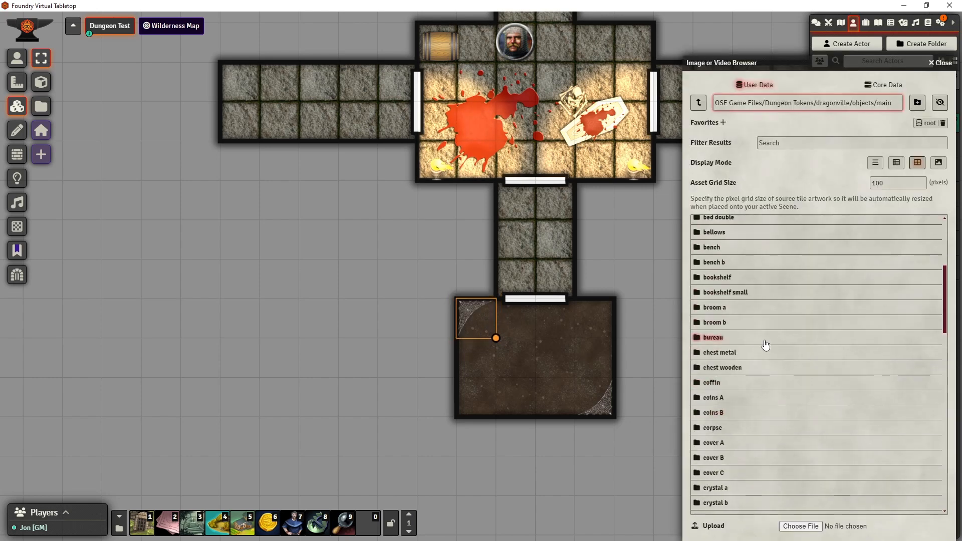
left_click(716, 384)
left_click_drag(776, 249, 535, 358)
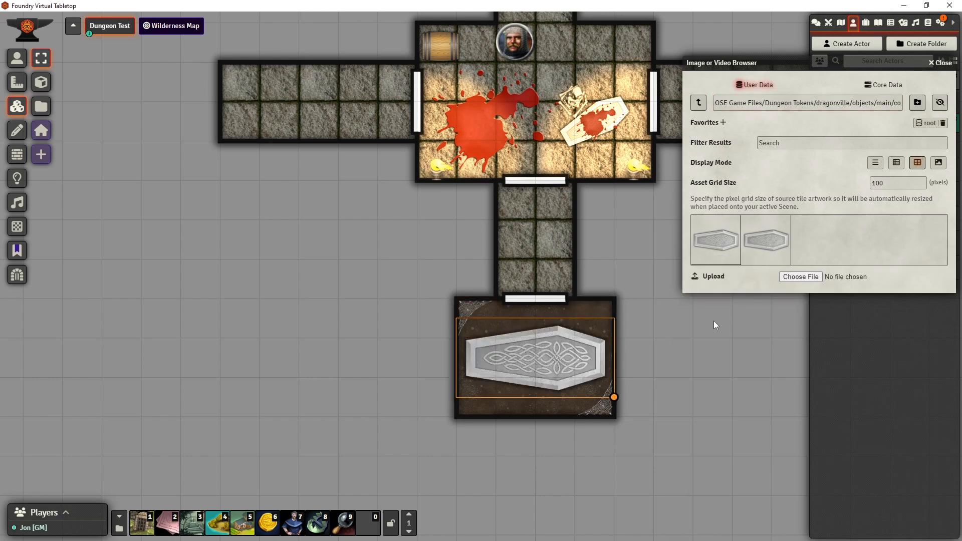
key("Delete")
left_click_drag(533, 355, 536, 361)
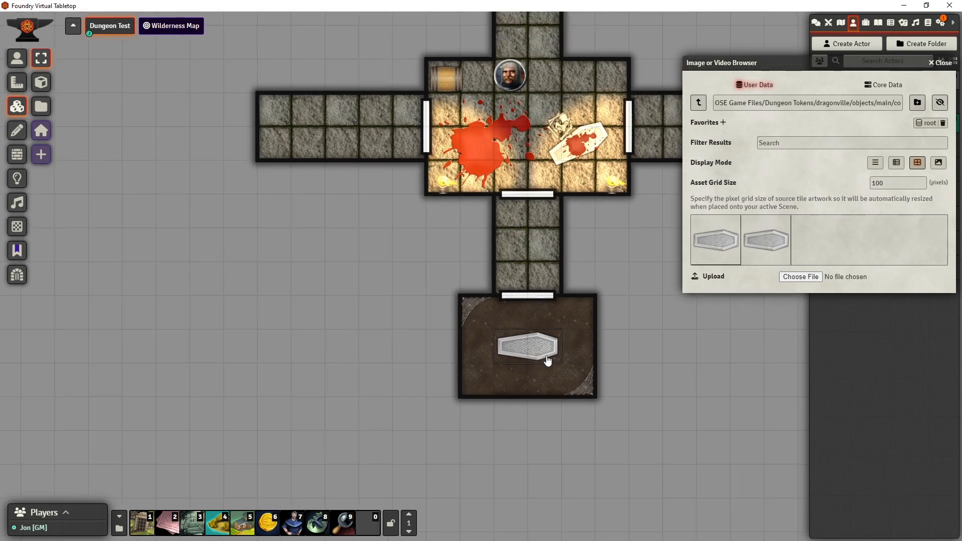
scroll(546, 359, "down", 2, "shift")
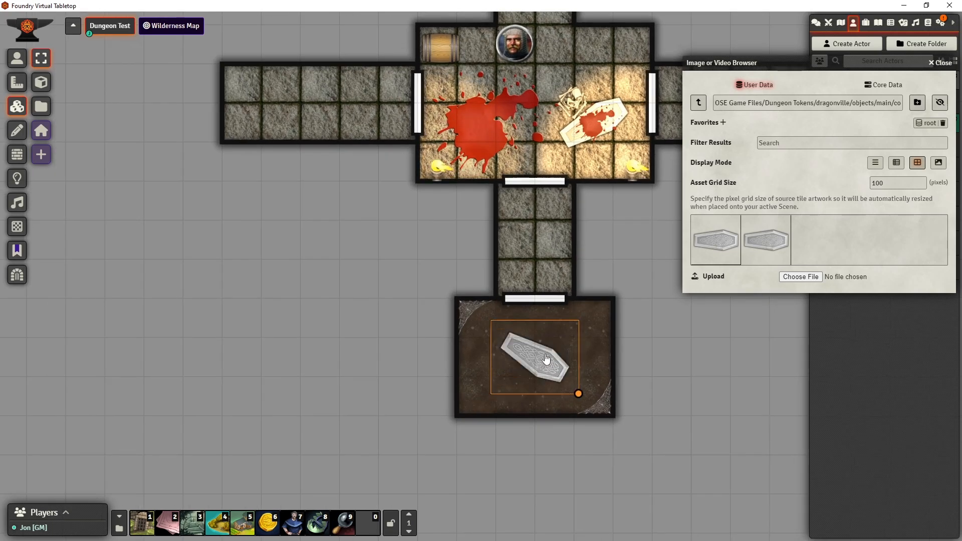
- Place a bone pile tile from the skeleton B folder just southwest of the coffin in the dirt room
left_click(698, 103)
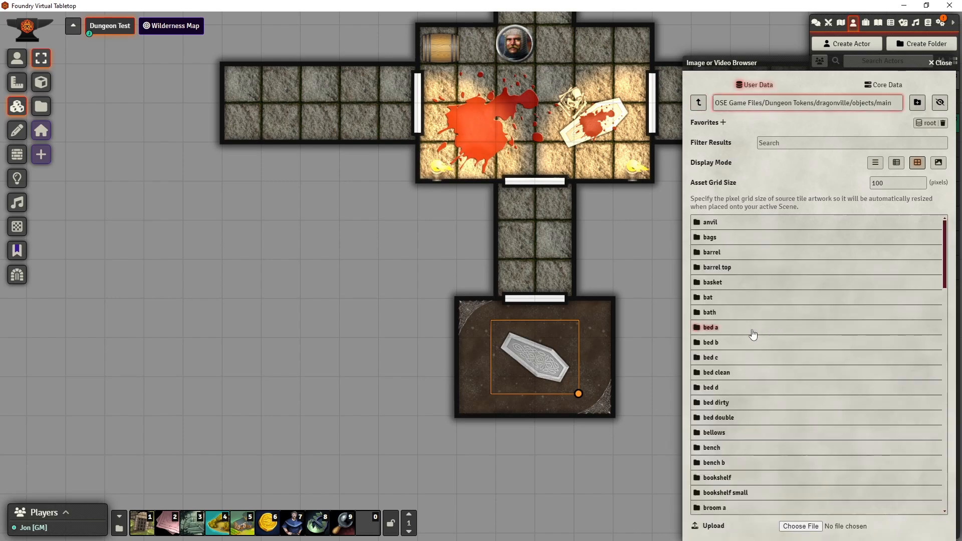
scroll(754, 381, "down", 4)
scroll(757, 437, "down", 12)
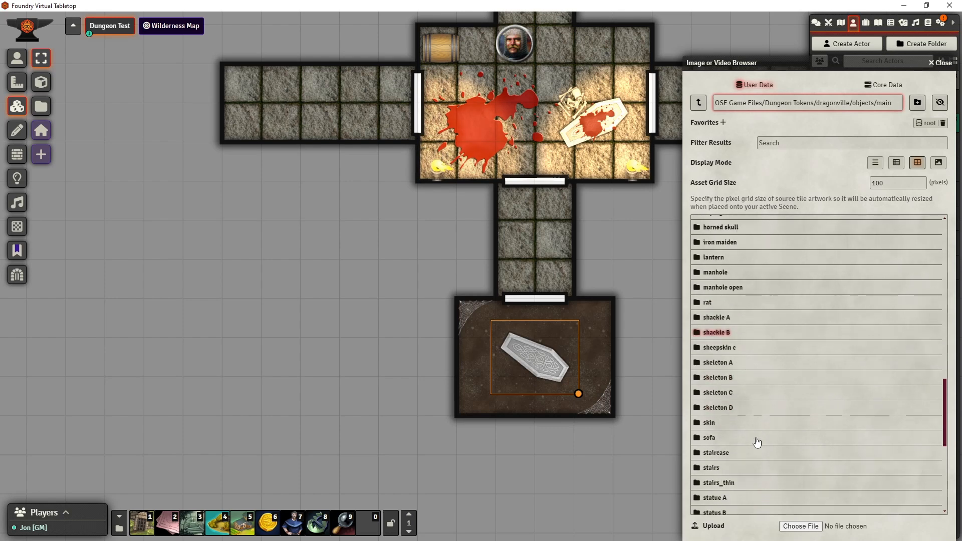
left_click(510, 379)
left_click(718, 378)
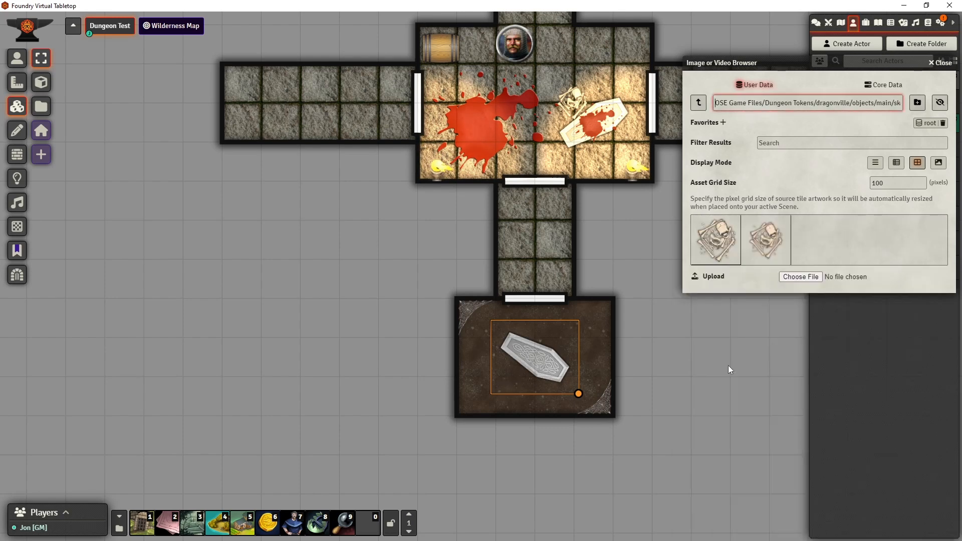
left_click_drag(724, 255, 493, 368)
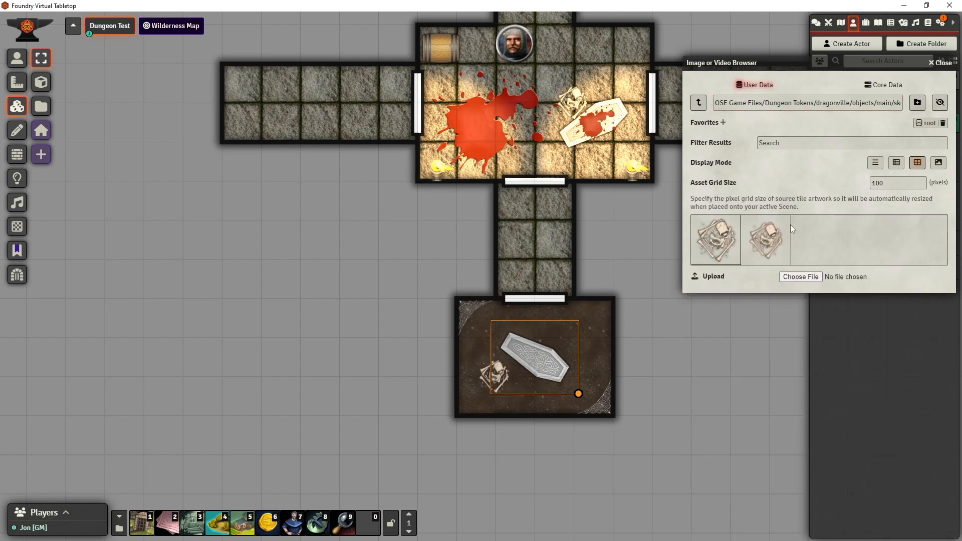
- Place a lantern tile from the objects/main folder on top of the coffin in the dirt room
left_click(699, 104)
scroll(706, 448, "down", 10)
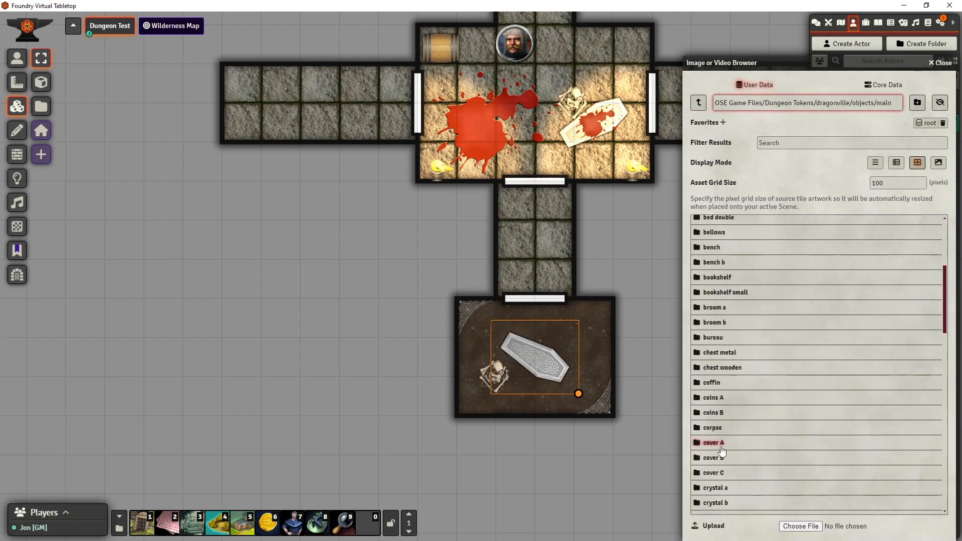
left_click(726, 458)
left_click_drag(720, 241, 510, 354)
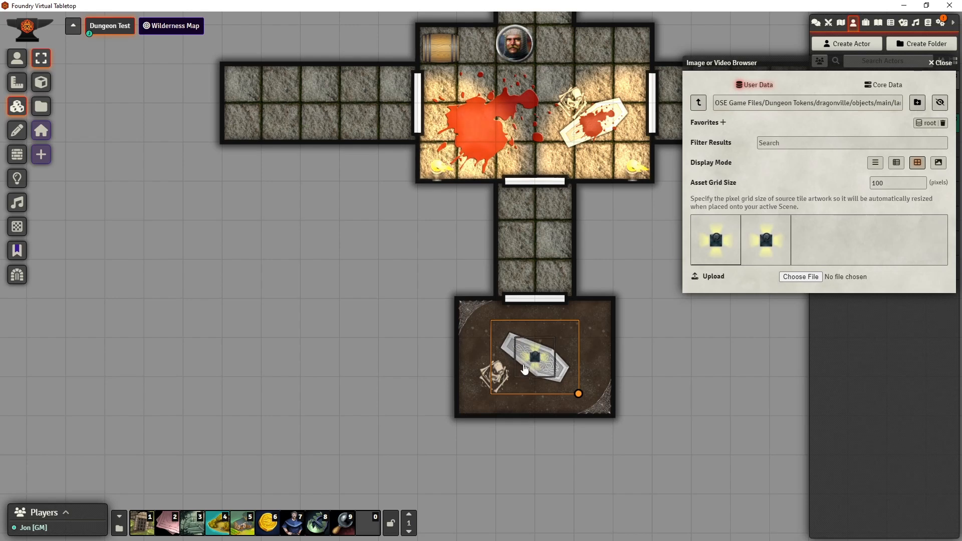
- Add an ambient light centred on the lantern, reaching about the dirt room's side walls, and set its colour to orange #ffa033
left_click(9, 182)
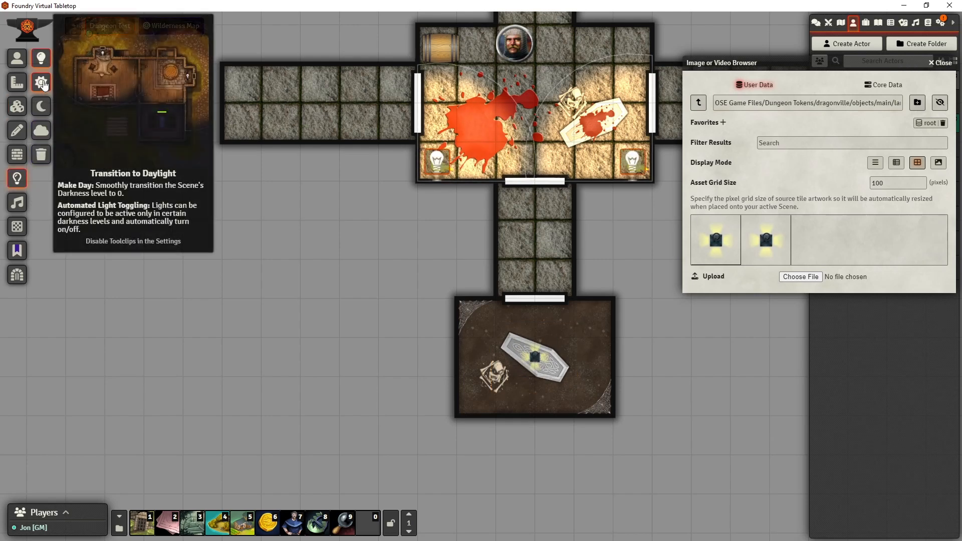
left_click_drag(535, 357, 609, 371)
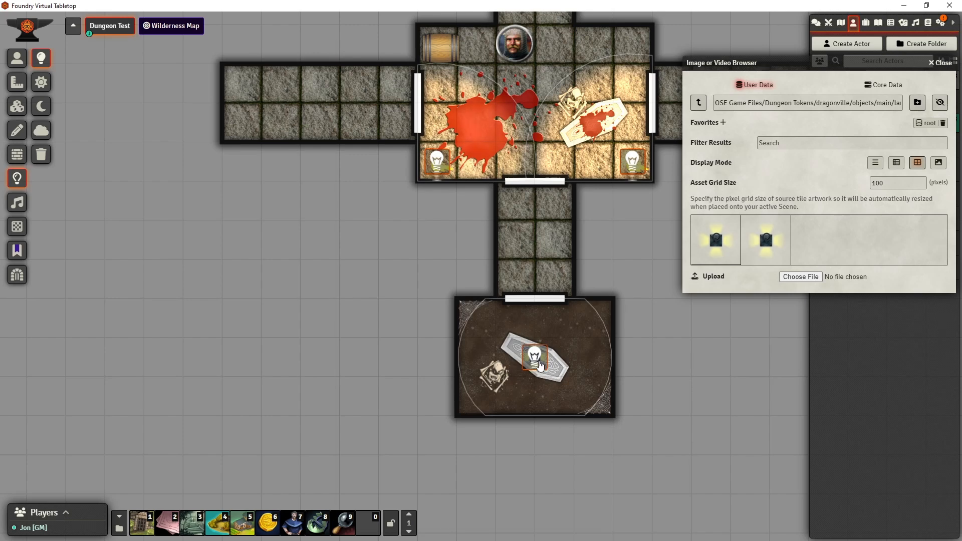
double_click(534, 357)
left_click(593, 382)
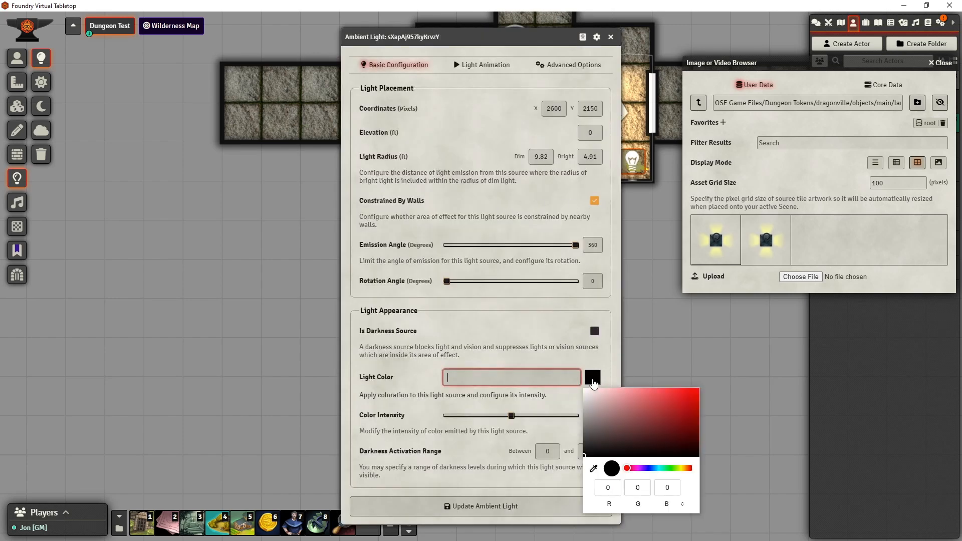
left_click_drag(672, 468, 686, 468)
left_click(671, 388)
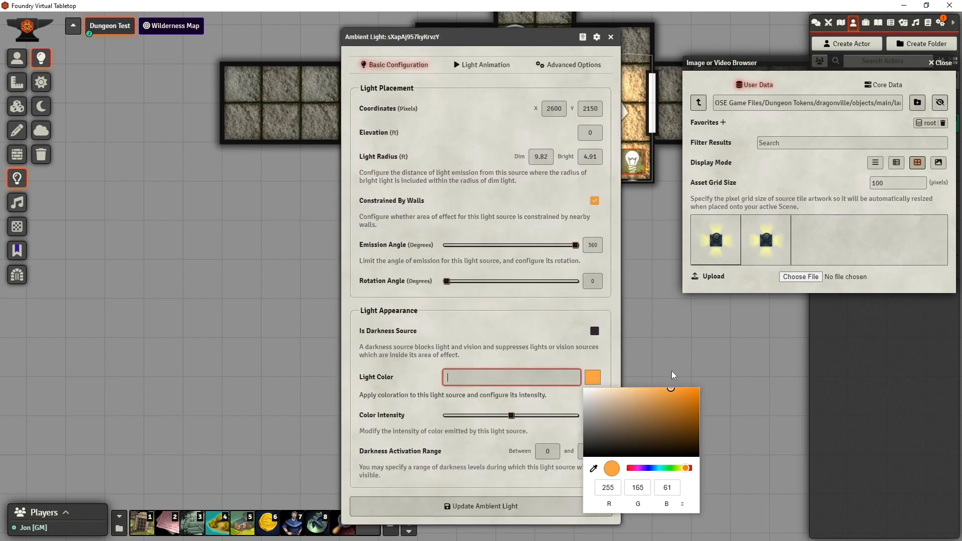
left_click(466, 506)
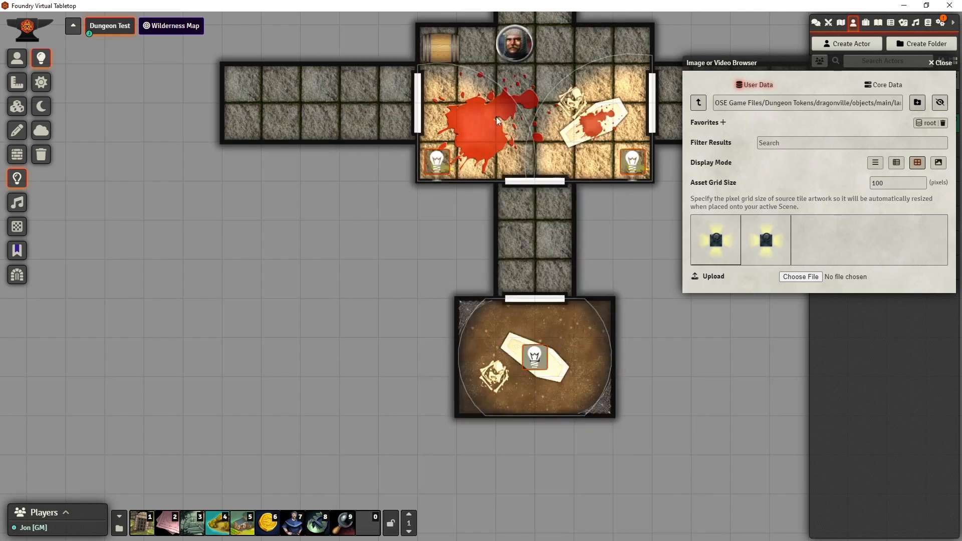
- Give the lantern light the Flickering Light animation with intensity 8, update it, and close the tile image browser
double_click(535, 358)
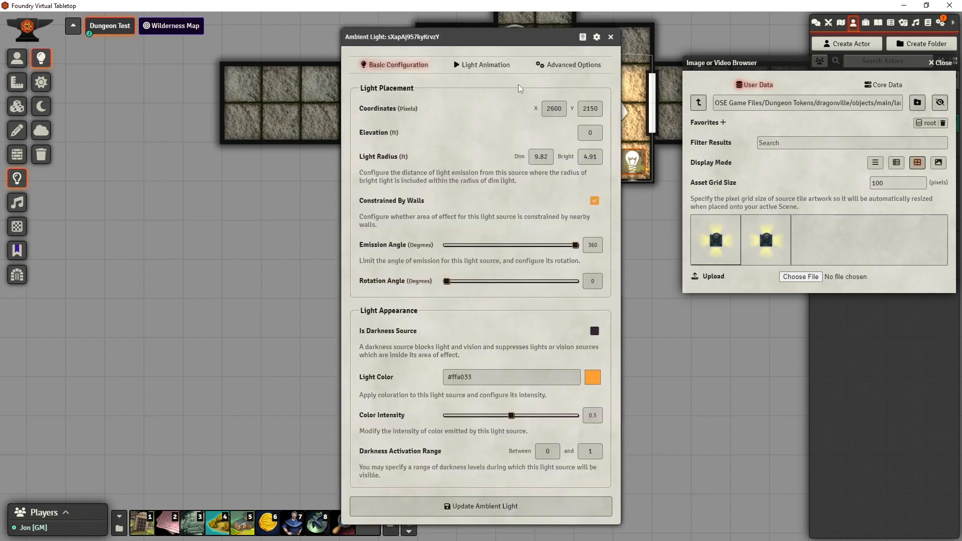
left_click(492, 64)
left_click(525, 109)
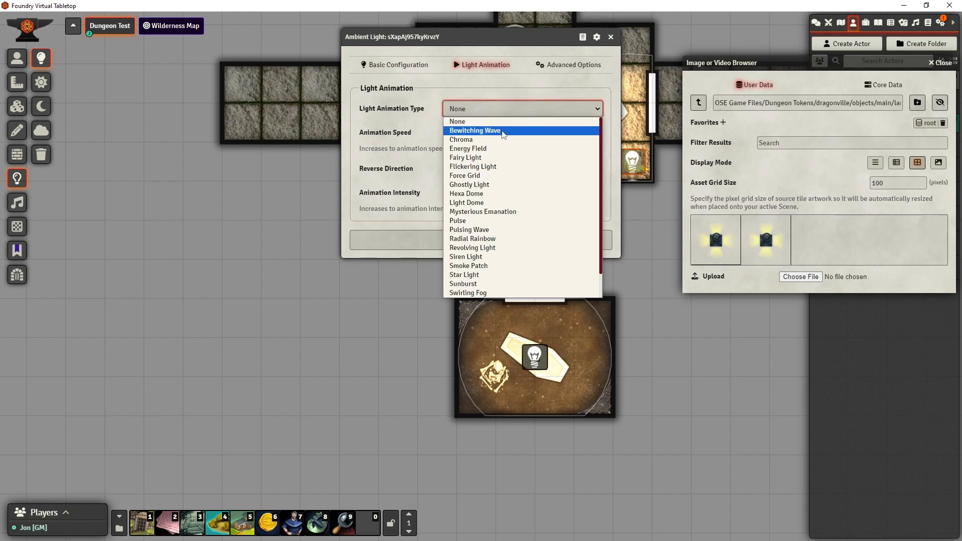
left_click(501, 171)
left_click_drag(504, 193, 546, 193)
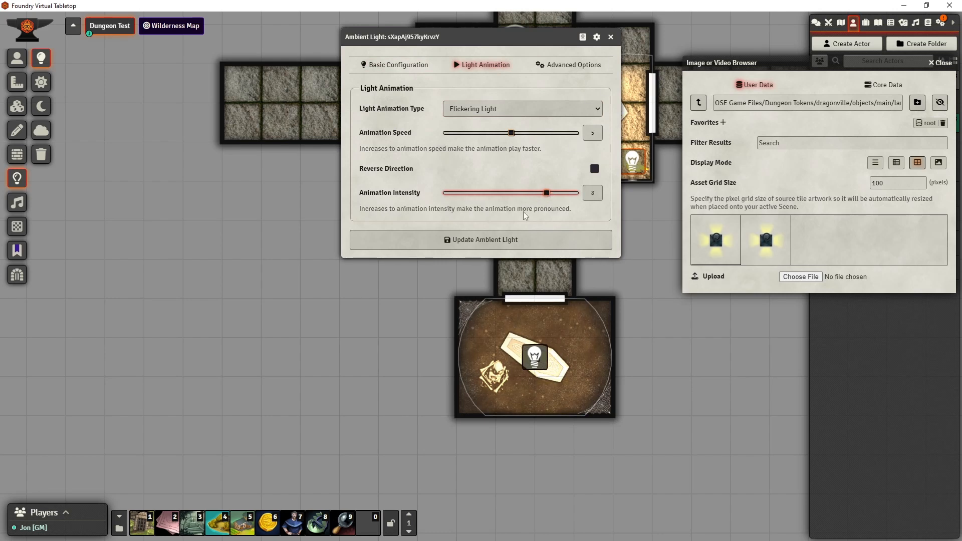
left_click(500, 241)
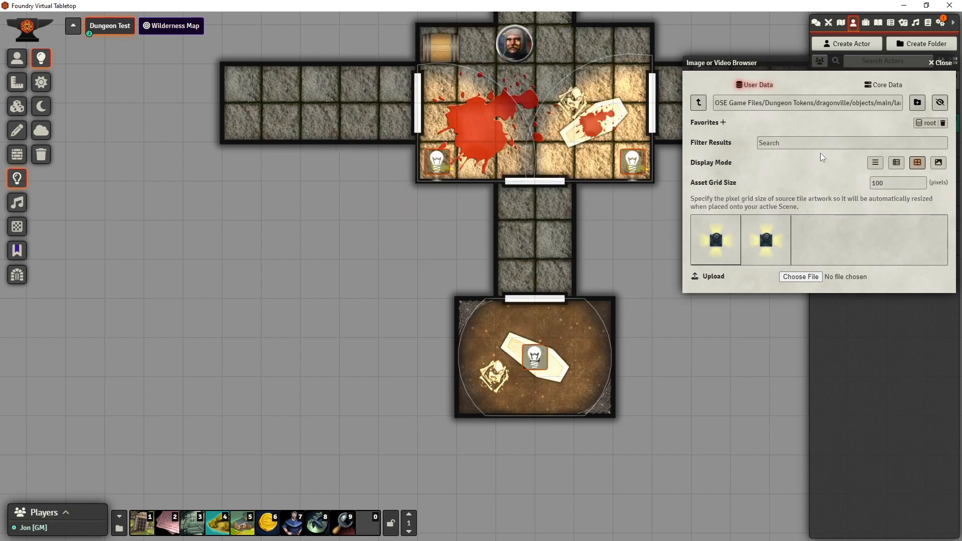
left_click(944, 64)
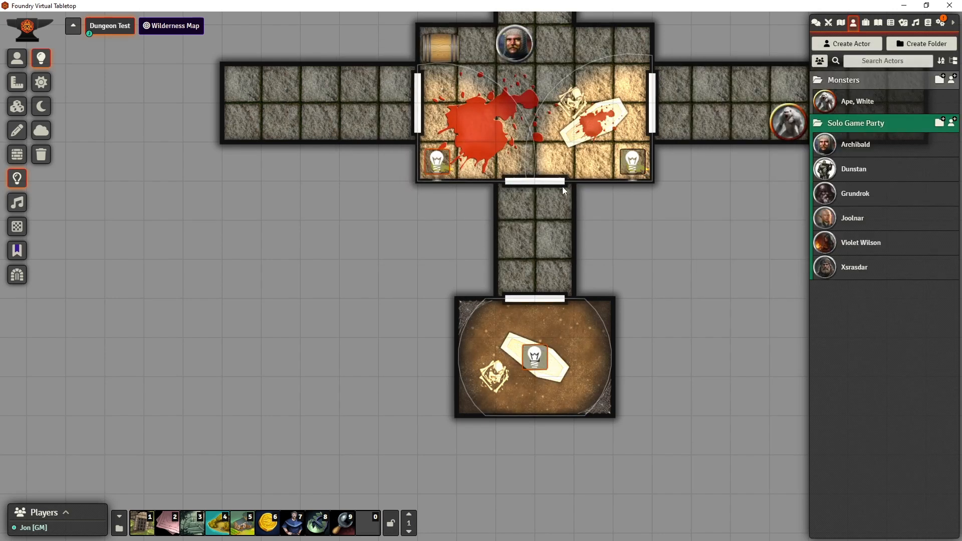
- Move the party token from the central room through the opened south door into the first row of the south corridor
left_click(17, 58)
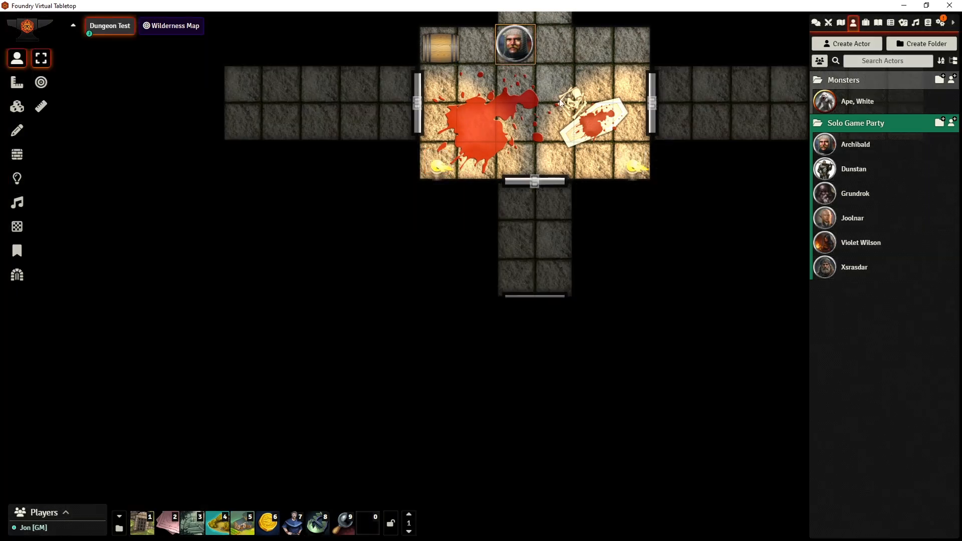
key("Down")
key("Down")
key("Down")
left_click(534, 181)
key("Down")
key("Down")
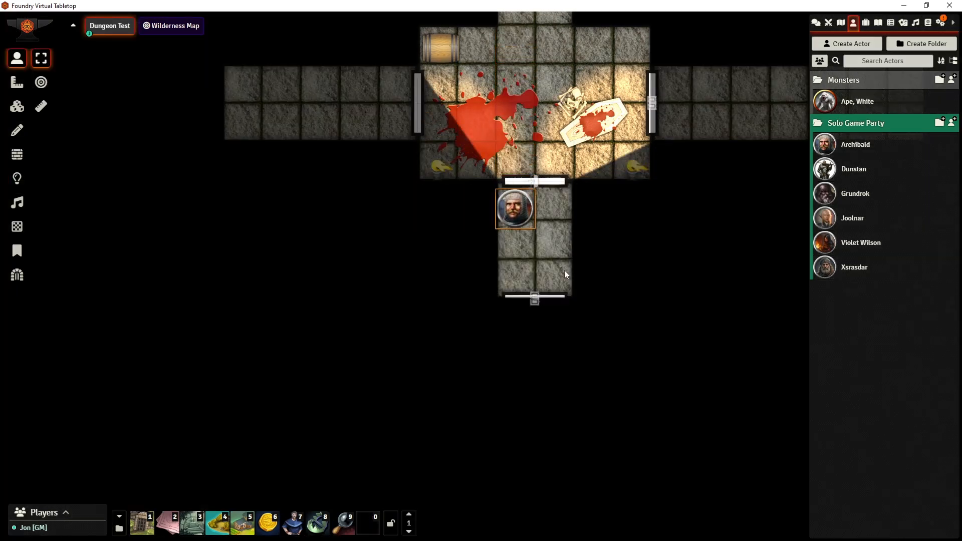
- Move the party token down the south corridor, open the door at its end, and enter the dirt room
key("Down")
key("Down")
left_click(536, 299)
key("Down")
key("Down")
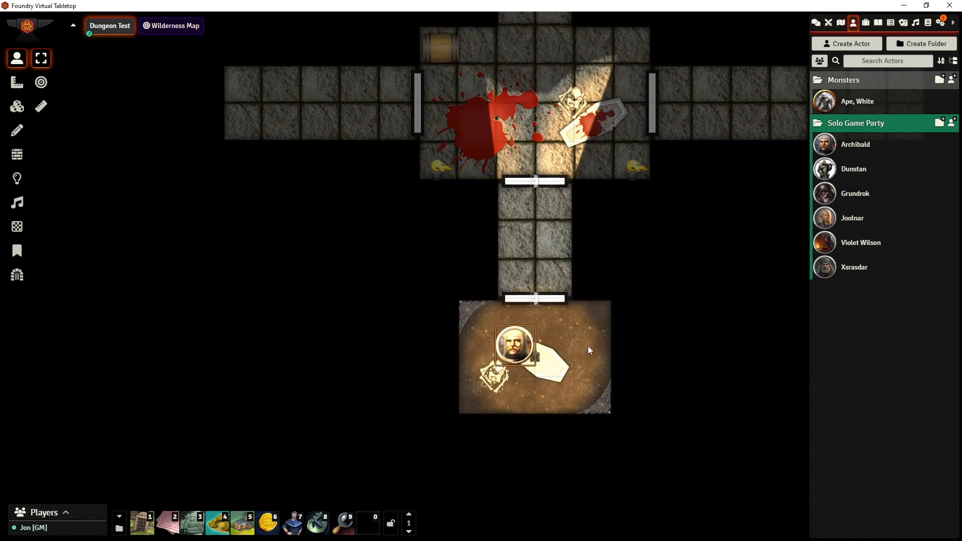
- Walk the token around the coffin to test its vision in the dirt room, stopping in the room's northwest corner
key("Left")
key("Up")
key("Right")
key("Right")
key("Right")
key("Down")
key("Down")
key("Left")
key("Left")
key("Left")
key("Up")
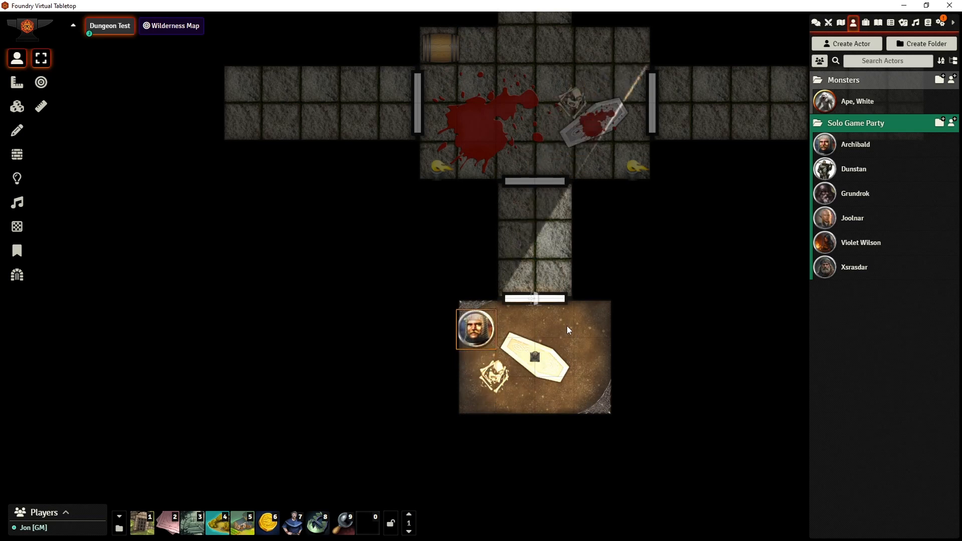
key("Up")
key("Right")
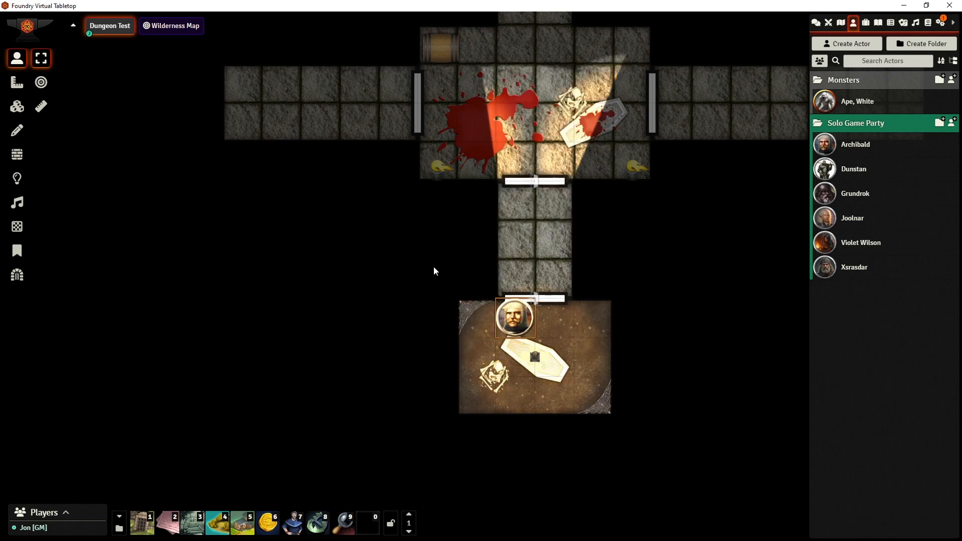
key("Left")
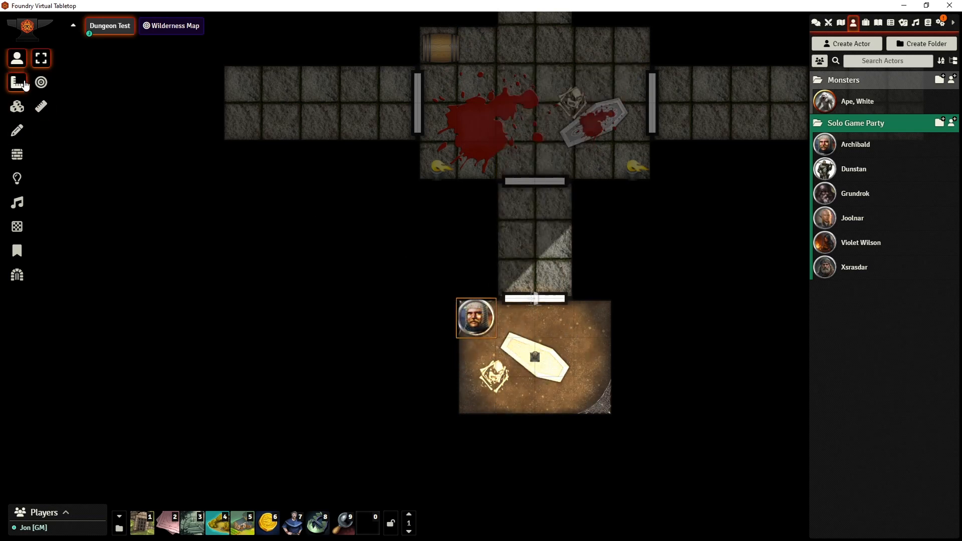
- Trace the outline of the dirt room's coffin with a closed chain of terrain walls
left_click(17, 106)
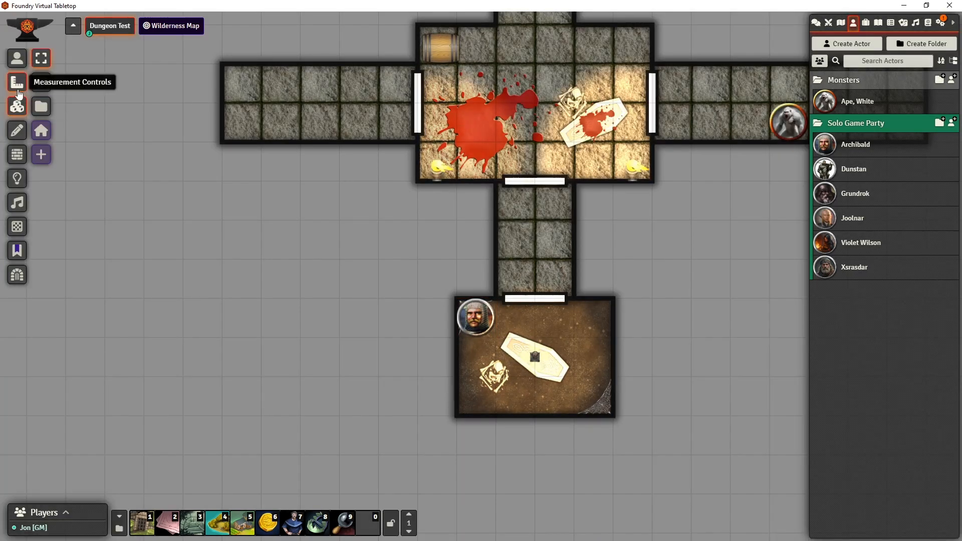
left_click(17, 154)
left_click(40, 106)
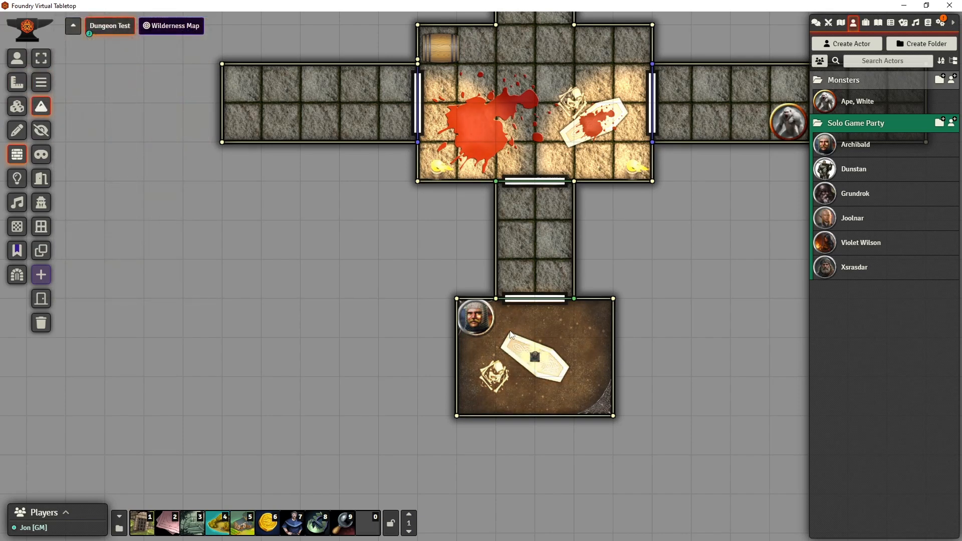
left_click_drag(511, 328, 501, 348)
key("ctrl+z")
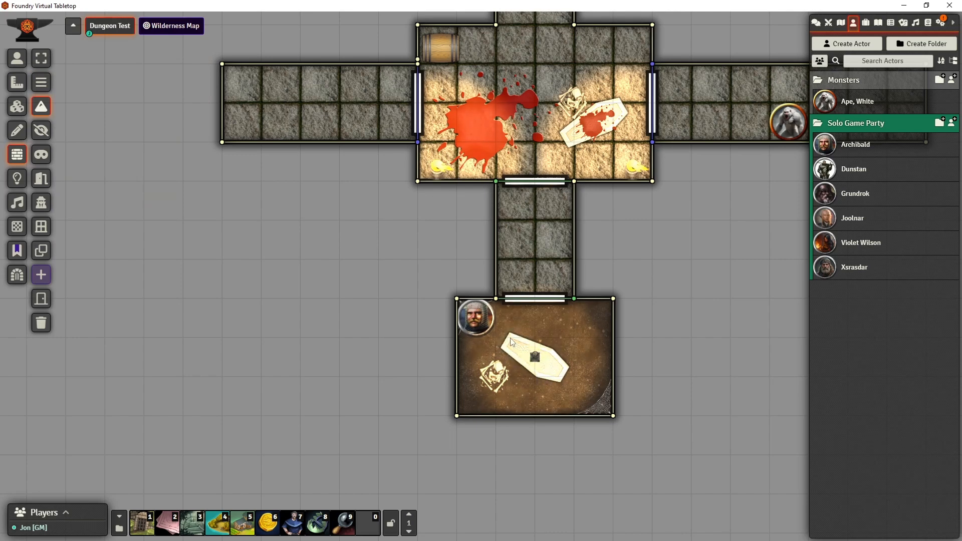
mouse_move(511, 333)
left_mouse_down()
mouse_move(502, 348)
mouse_move(556, 385)
mouse_move(570, 369)
mouse_move(560, 354)
mouse_move(653, 372)
mouse_move(510, 333)
left_mouse_up()
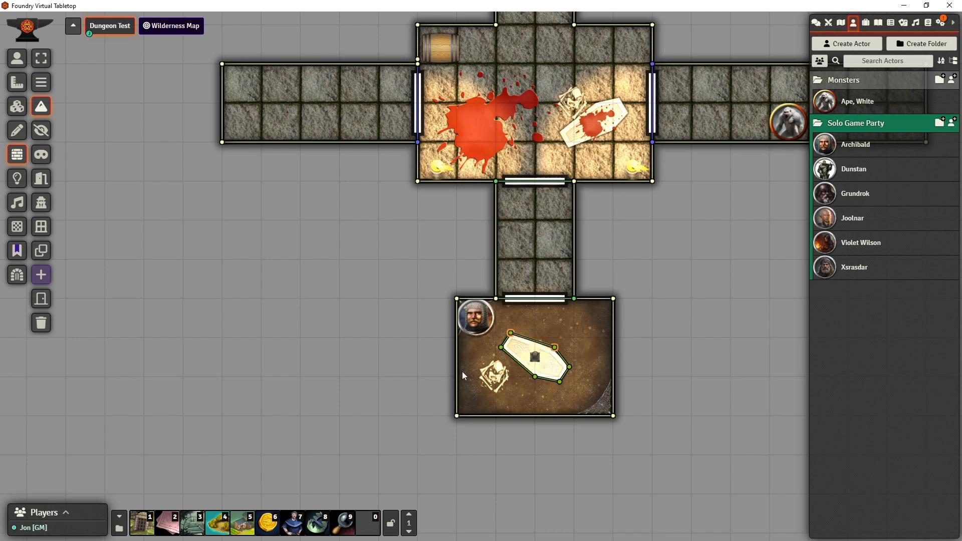
- Test vision around the coffin walls by moving the token onto the coffin and on to the square east of it
left_click(18, 61)
left_click(485, 335)
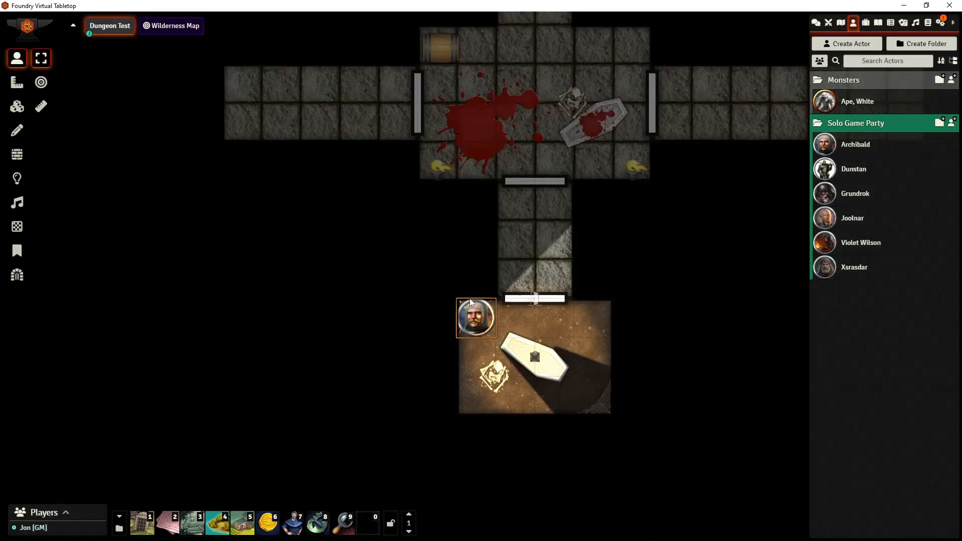
left_click_drag(471, 303, 555, 360)
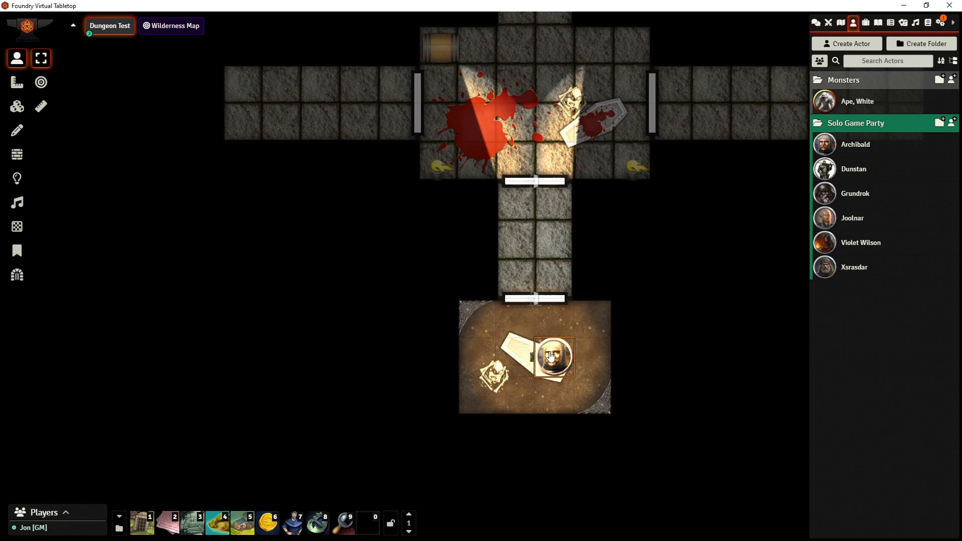
left_click_drag(552, 356, 604, 368)
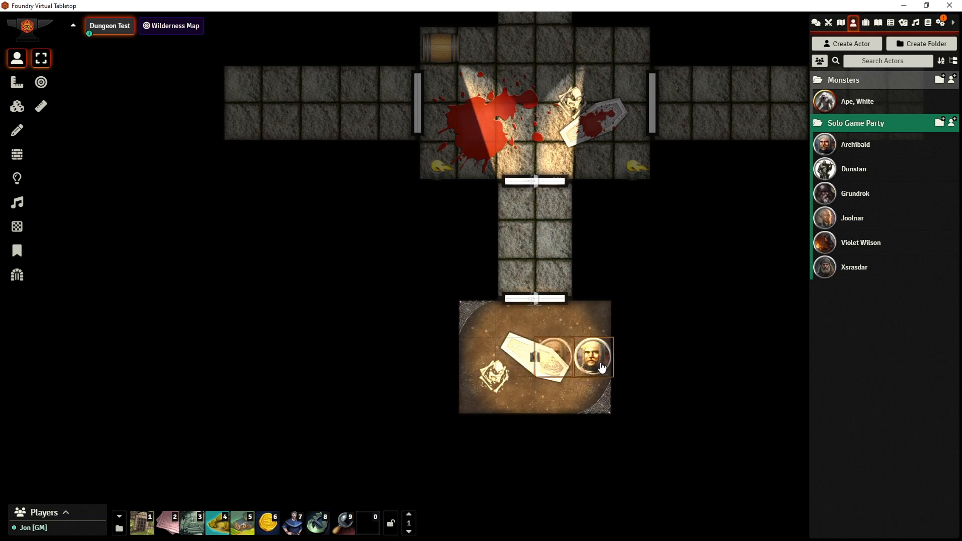